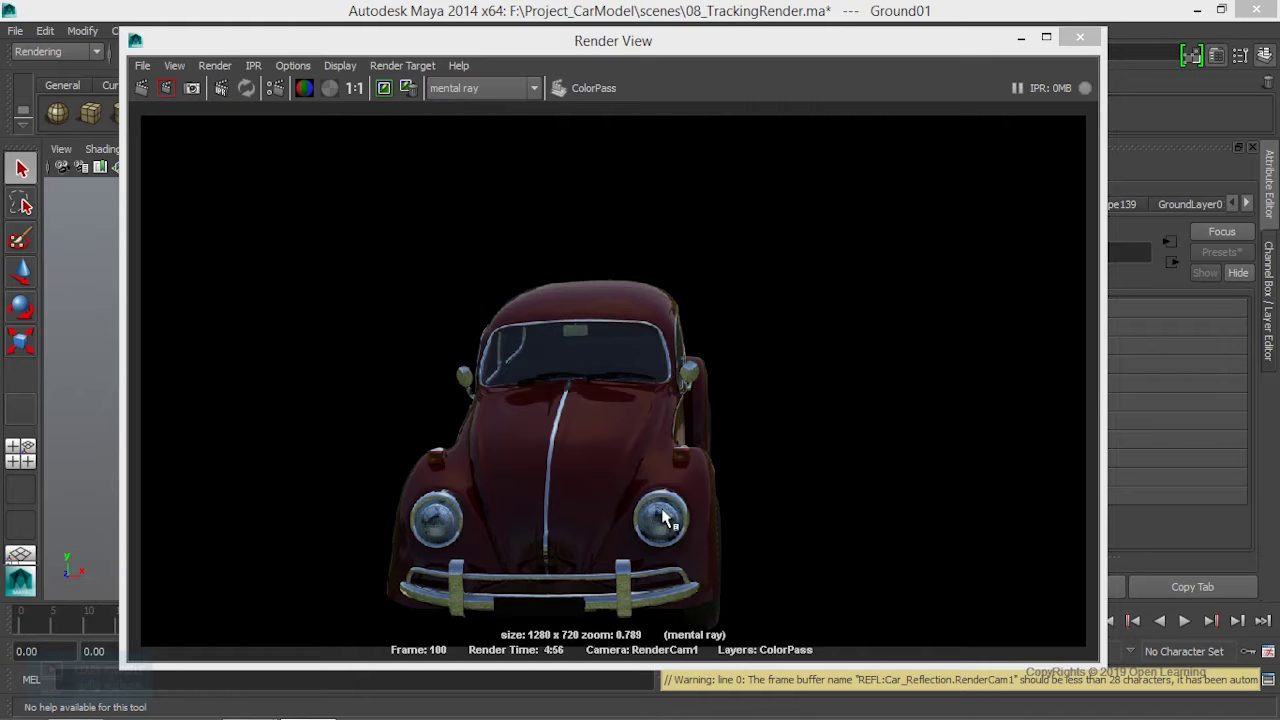
{"action": "left_click", "coordinate": [275, 88]}
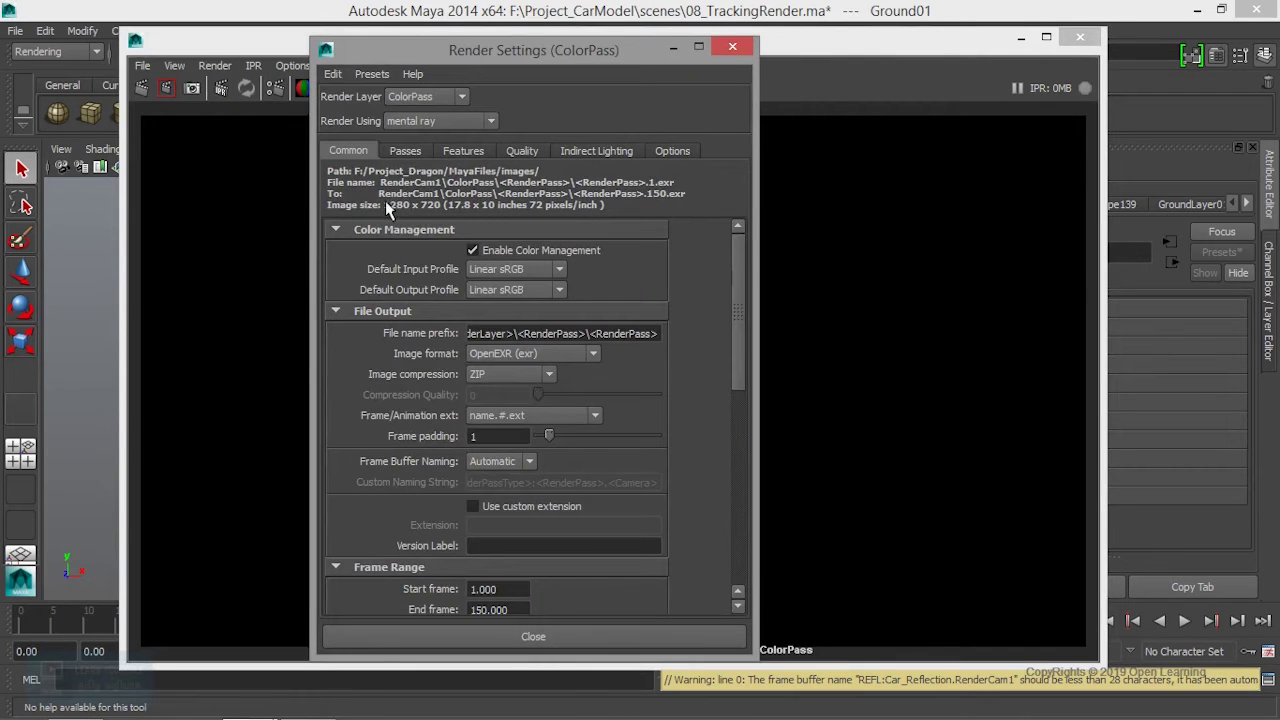
{"action": "left_click", "coordinate": [410, 152]}
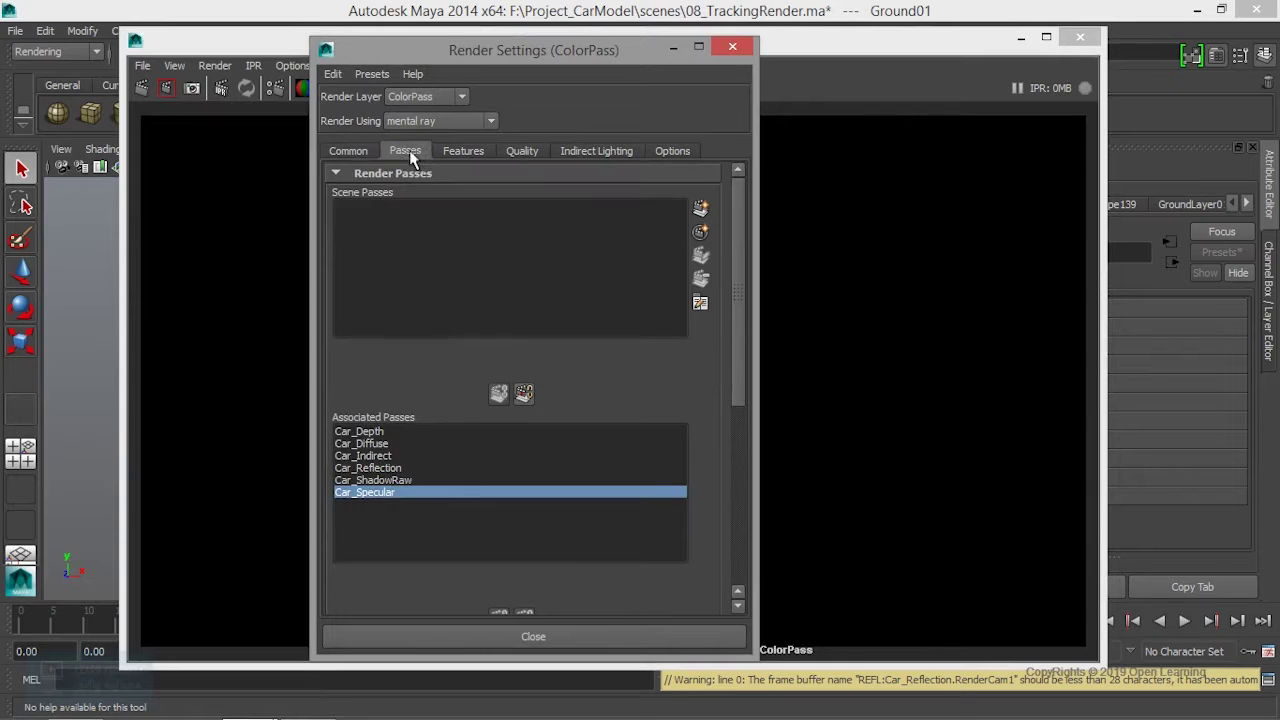
{"action": "left_click", "coordinate": [700, 210]}
{"action": "scroll", "coordinate": [505, 345], "scroll_direction": "down", "scroll_amount": 3}
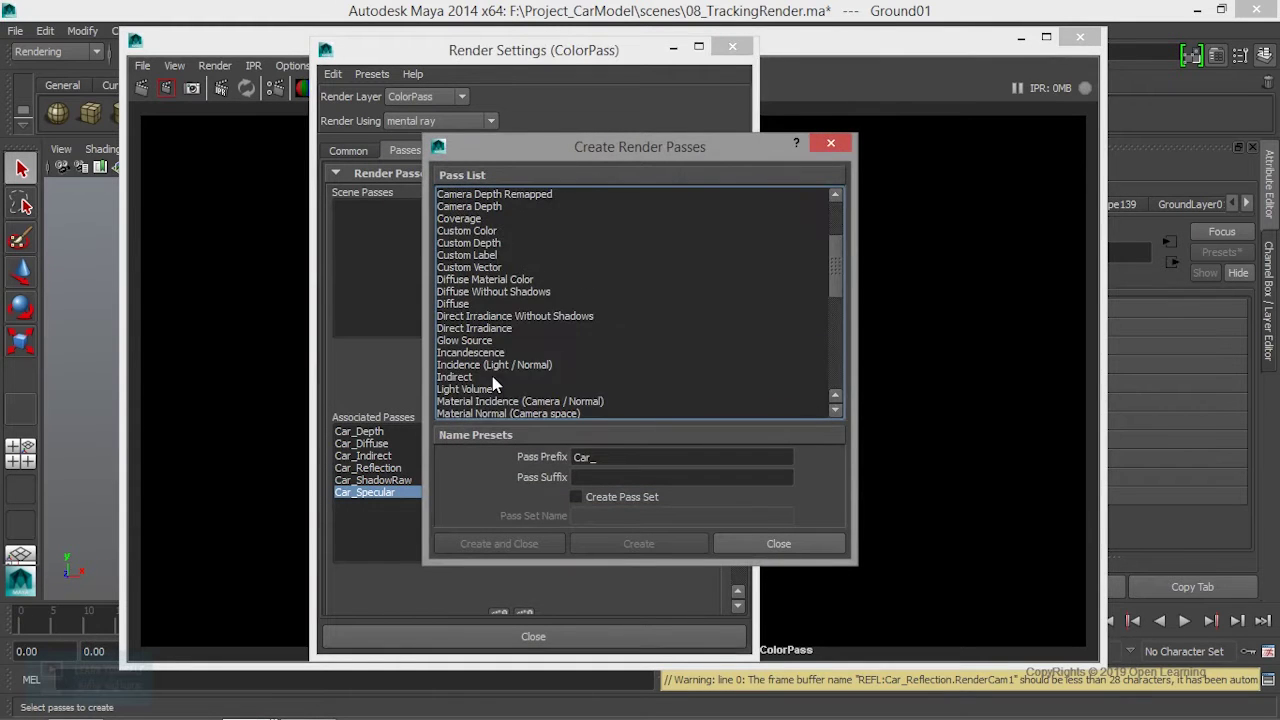
{"action": "scroll", "coordinate": [500, 360], "scroll_direction": "down", "scroll_amount": 3}
{"action": "scroll", "coordinate": [492, 376], "scroll_direction": "down", "scroll_amount": 2}
{"action": "scroll", "coordinate": [480, 380], "scroll_direction": "down", "scroll_amount": 1}
{"action": "left_click", "coordinate": [465, 378]}
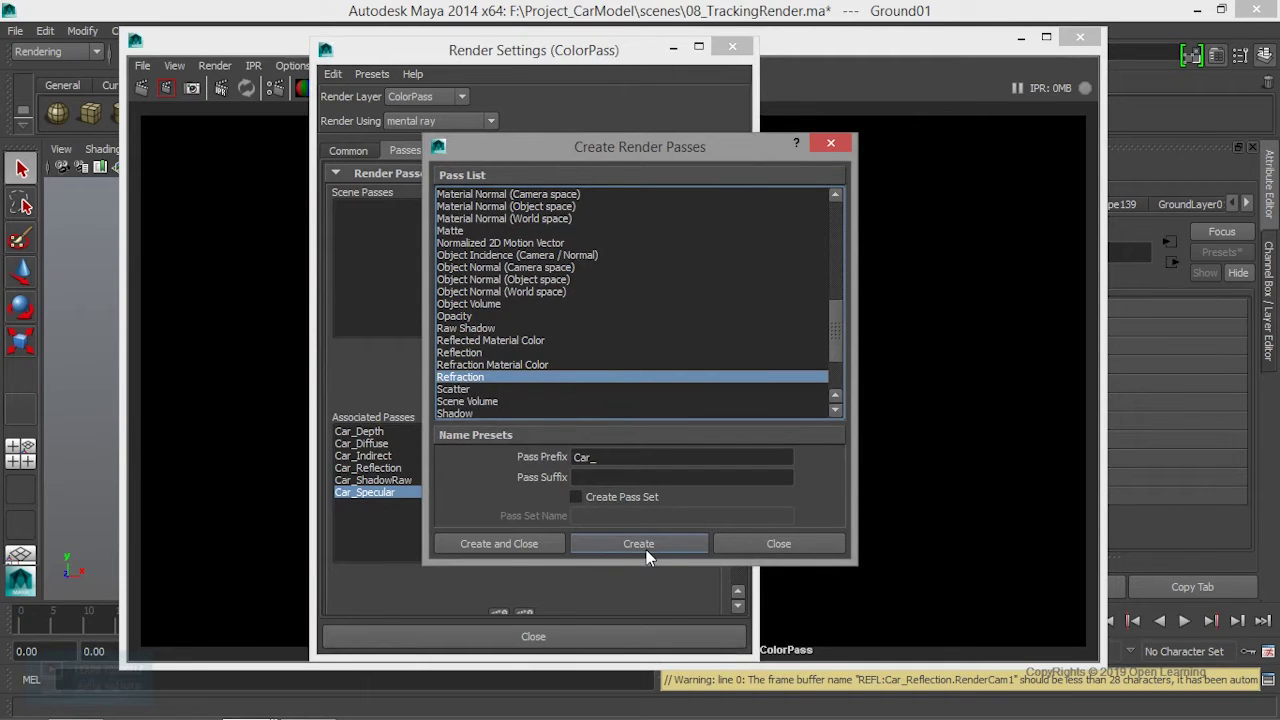
{"action": "left_click", "coordinate": [772, 546]}
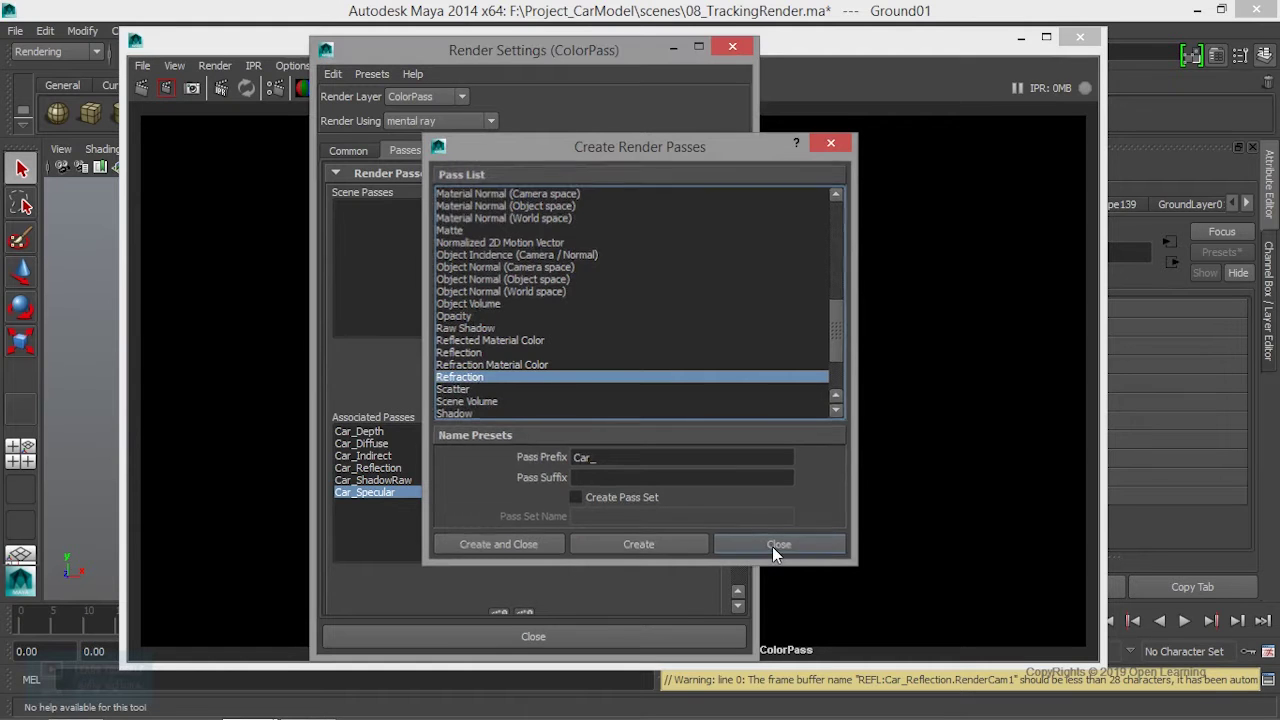
{"action": "left_click", "coordinate": [734, 49]}
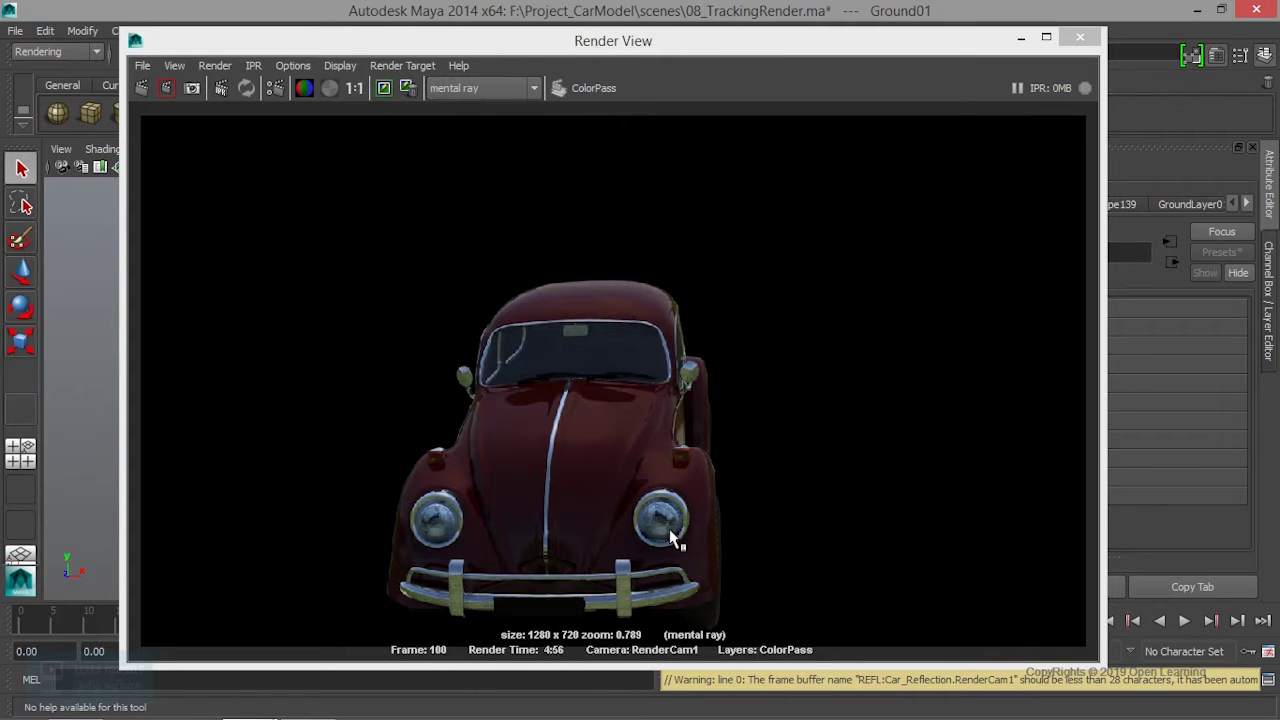
Step: Minimize the Render View and bring up the Layer Editor's render layer list
{"action": "left_click", "coordinate": [1021, 37]}
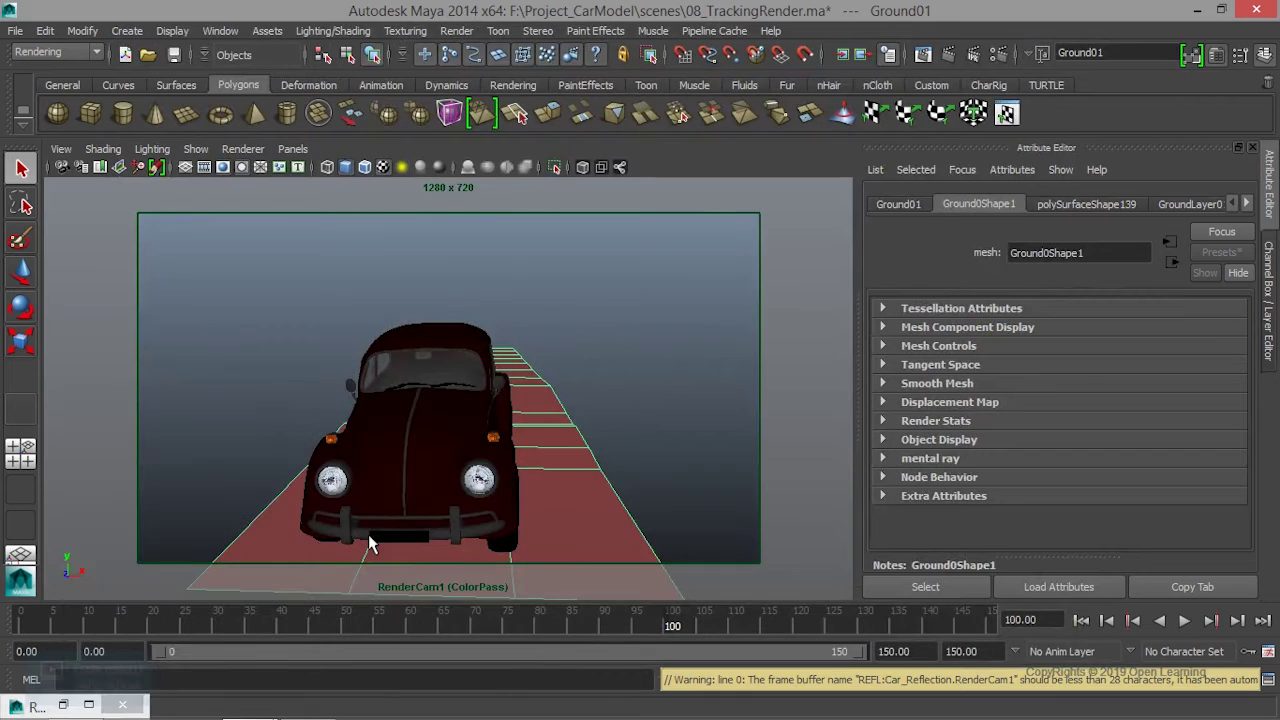
{"action": "left_click", "coordinate": [1269, 214]}
{"action": "left_click", "coordinate": [1267, 341]}
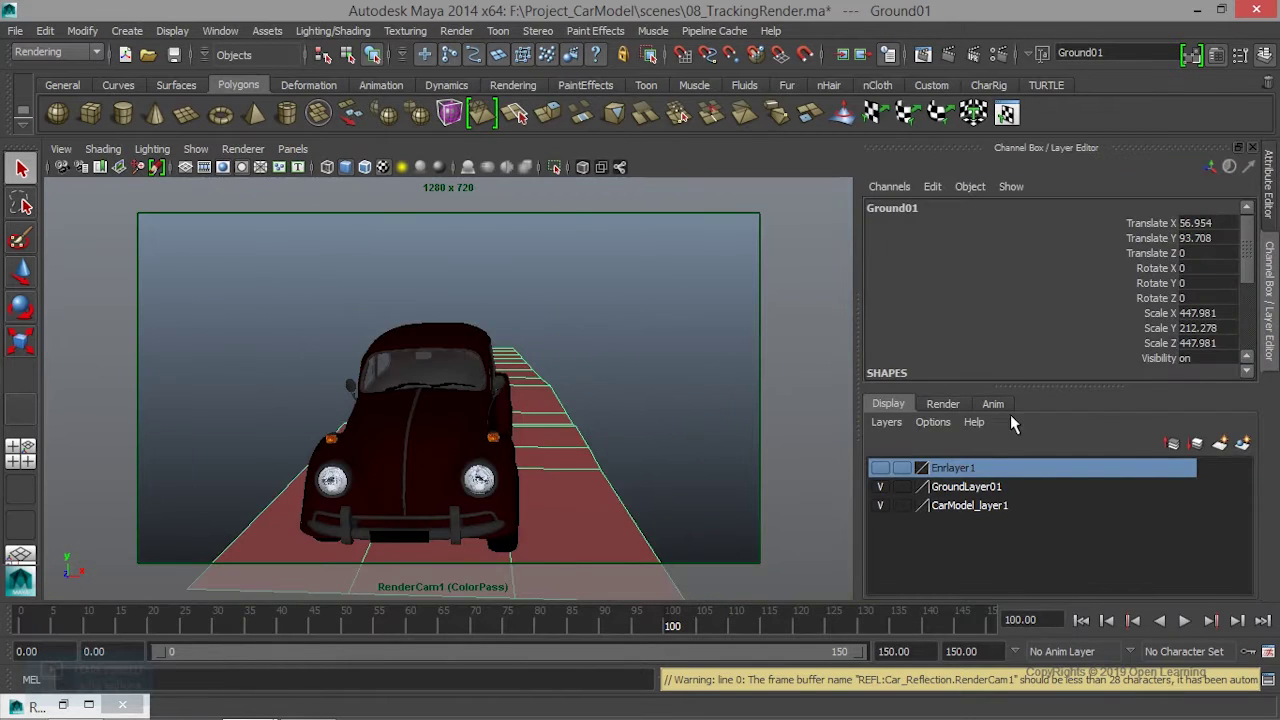
{"action": "left_click", "coordinate": [947, 404]}
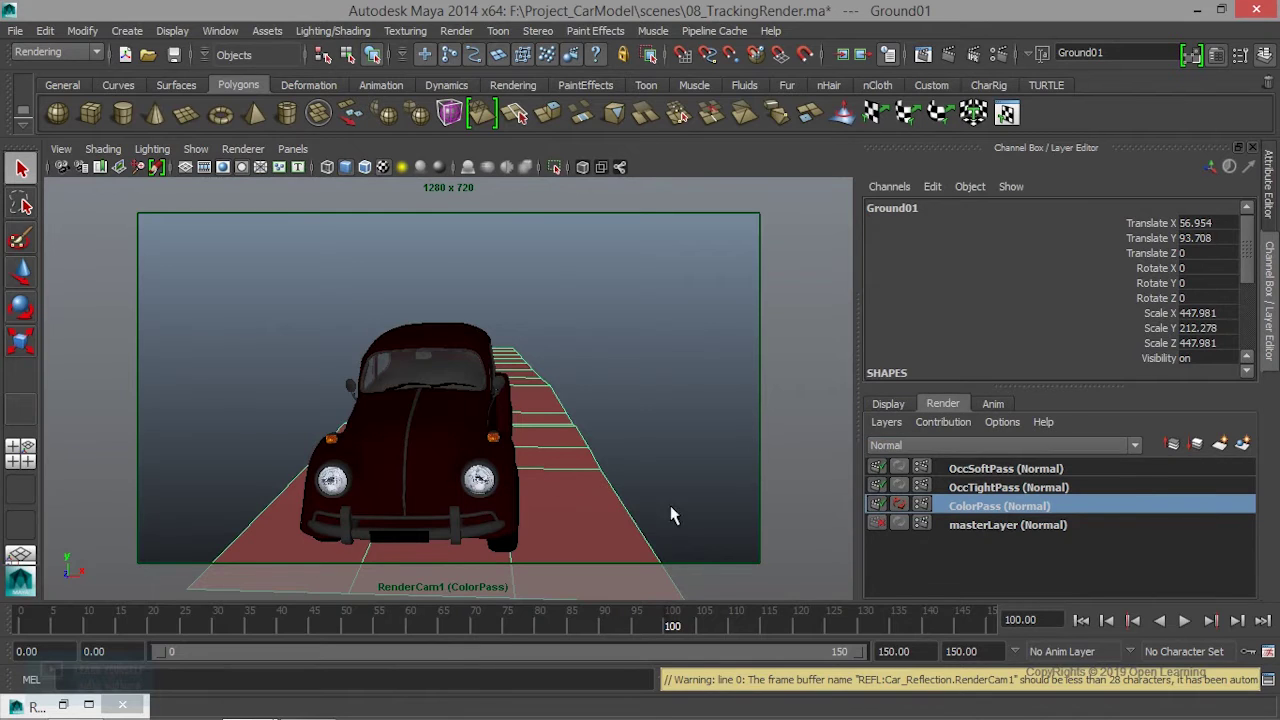
Step: Select the ColorPass objects, make a new render layer from them, and name it LightPass
{"action": "right_click", "coordinate": [1008, 507]}
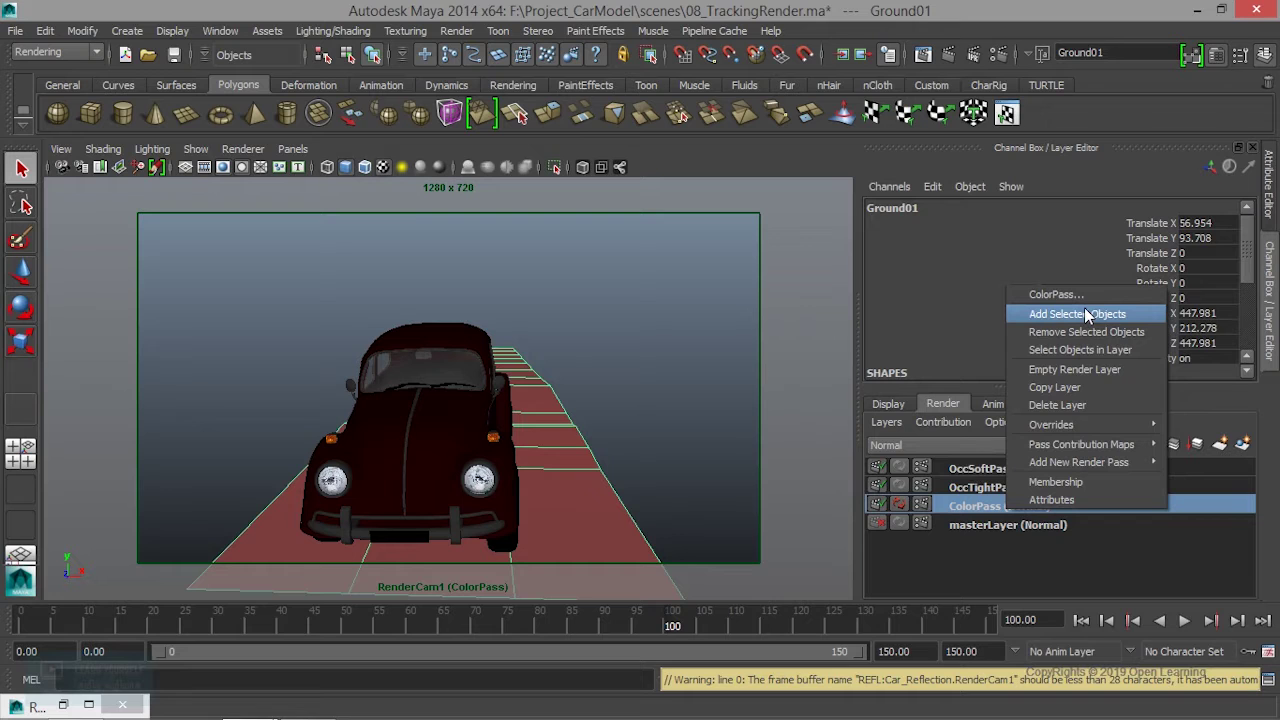
{"action": "left_click", "coordinate": [1084, 349]}
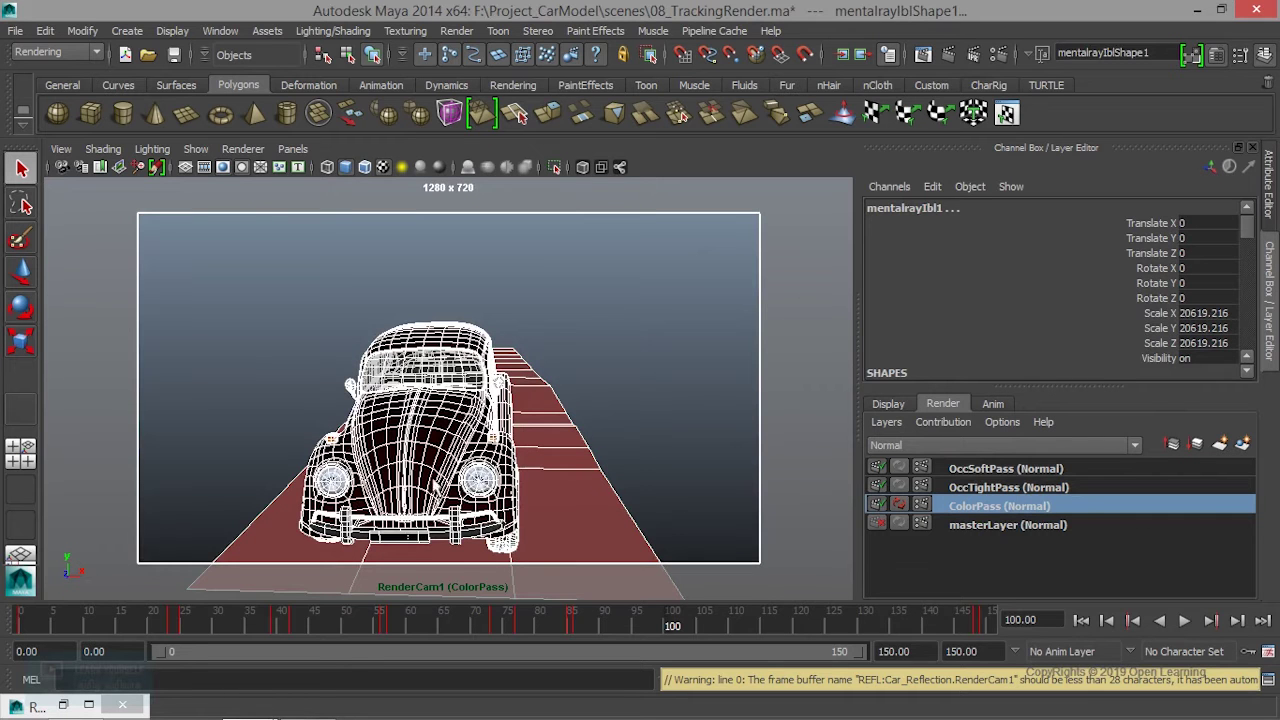
{"action": "left_click", "coordinate": [1242, 443]}
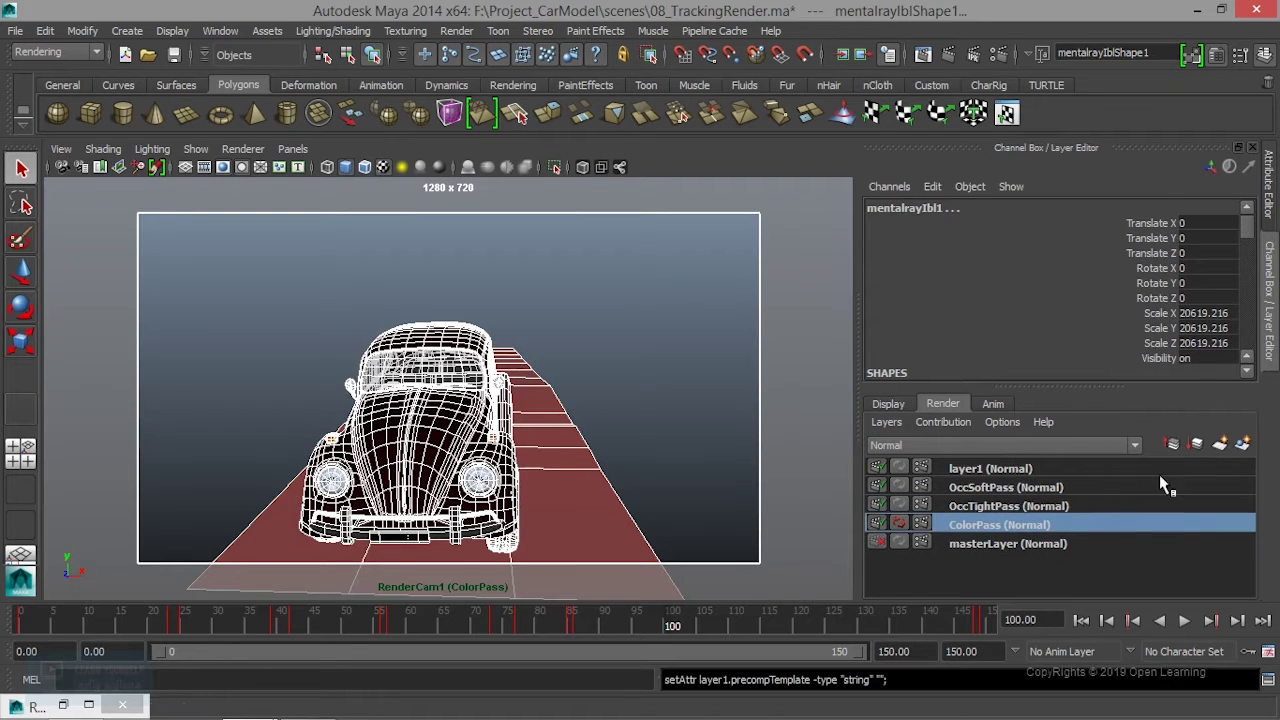
{"action": "double_click", "coordinate": [1019, 469]}
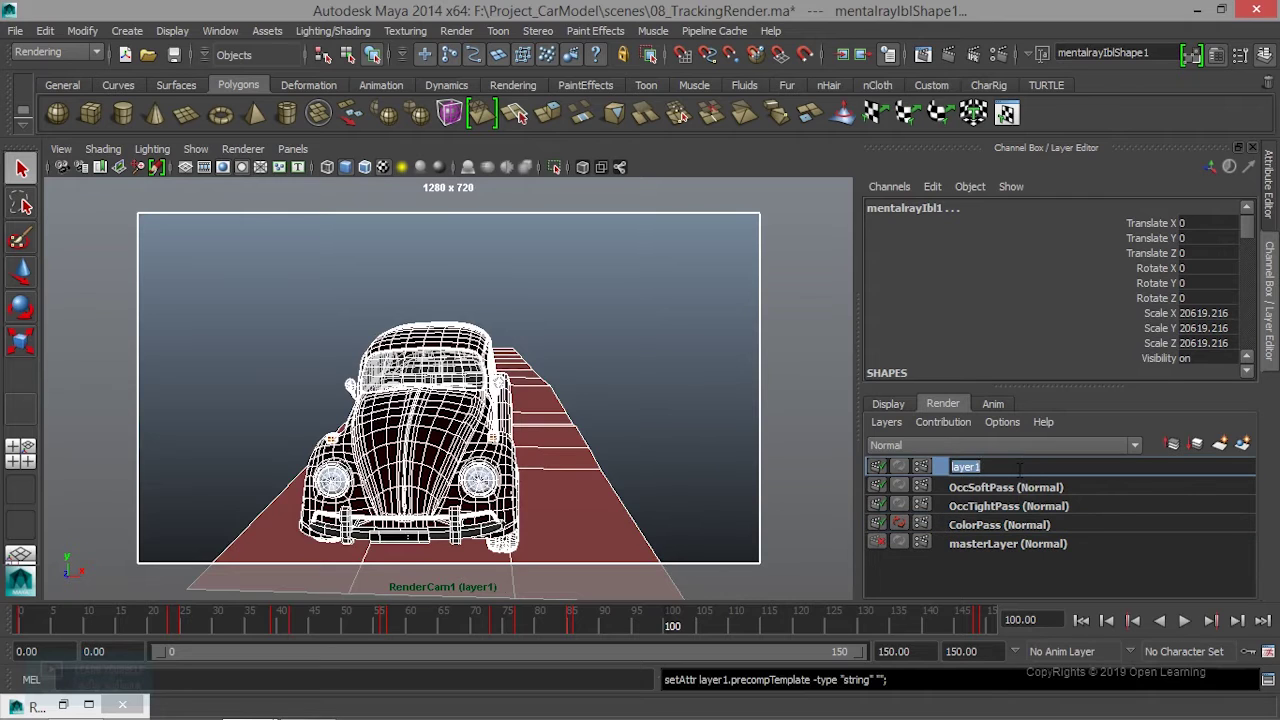
{"action": "type", "text": "LightPass"}
{"action": "key", "text": "Return"}
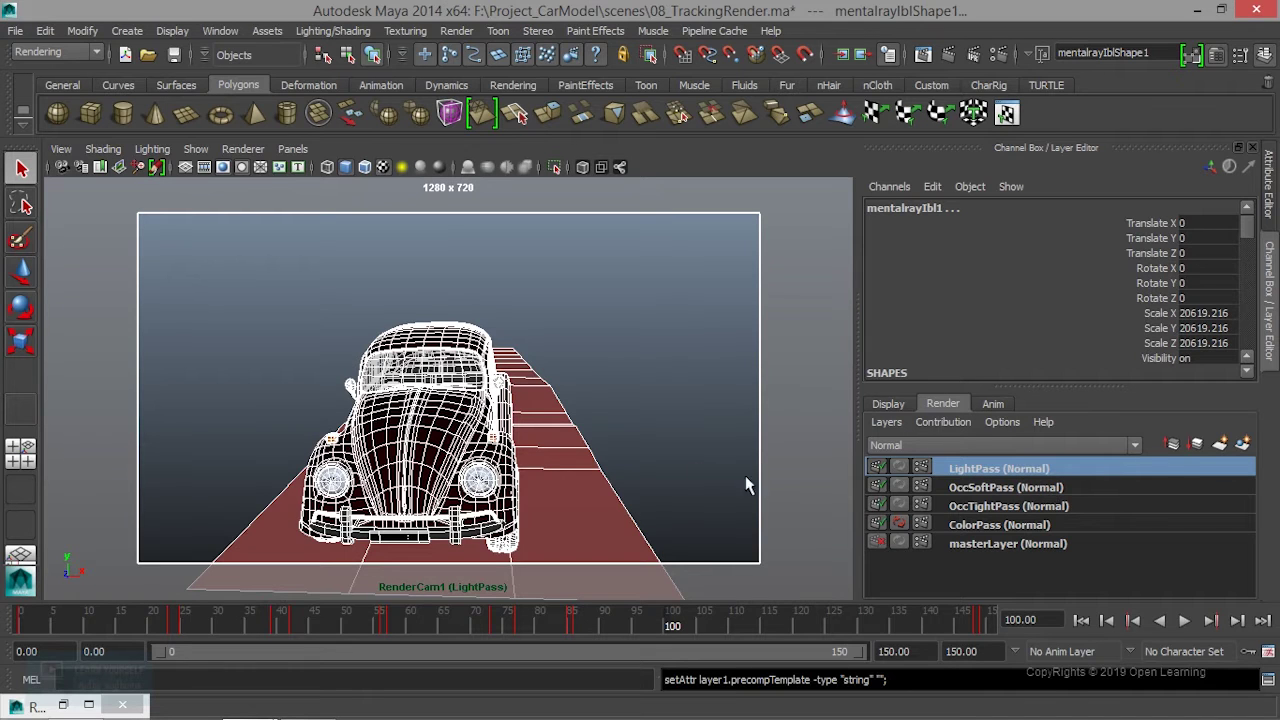
Step: Select the ground plane and remove it from the LightPass layer
{"action": "left_click", "coordinate": [660, 470]}
{"action": "key", "text": "5"}
{"action": "left_click", "coordinate": [607, 505]}
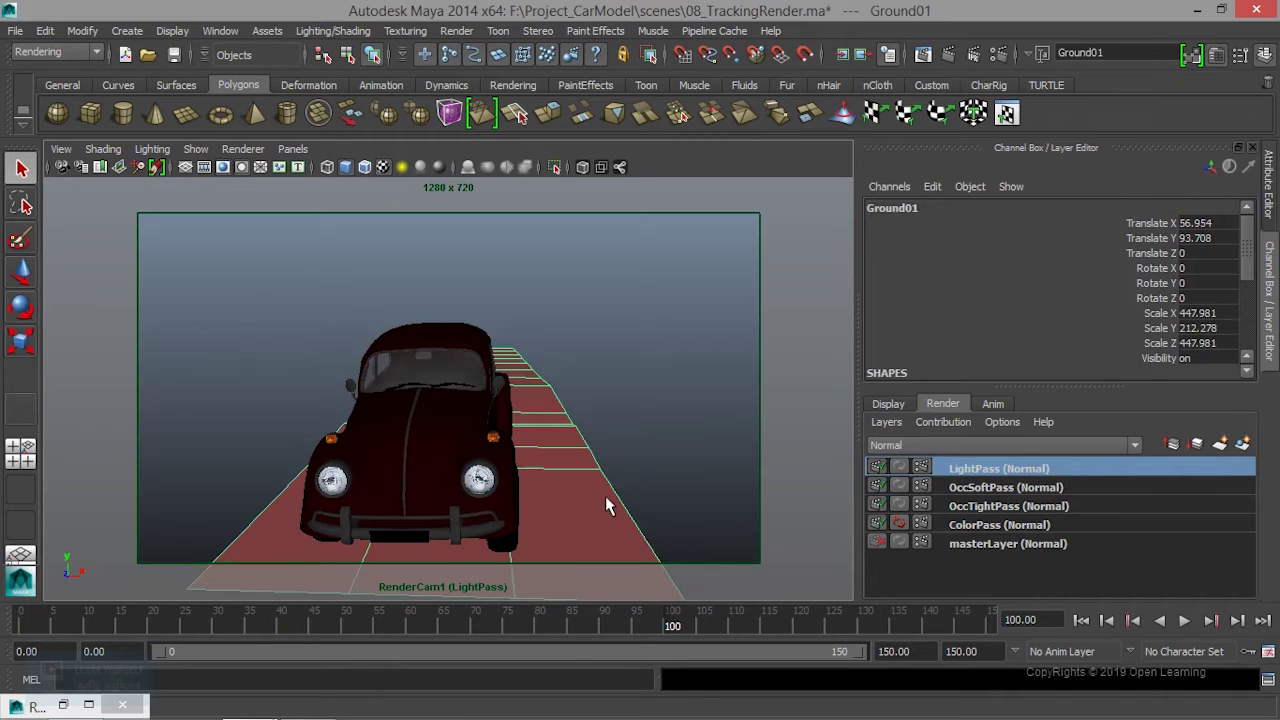
{"action": "right_click", "coordinate": [1019, 485]}
{"action": "left_click", "coordinate": [1039, 522]}
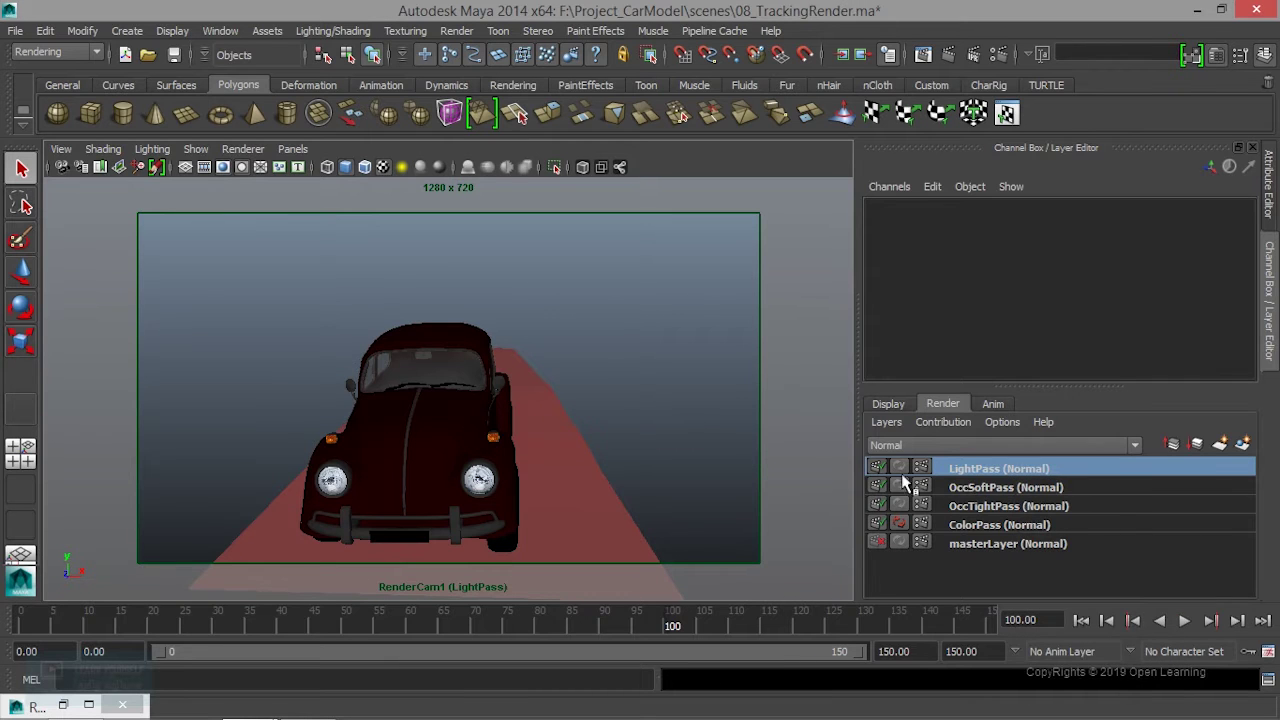
Step: Switch between ColorPass and LightPass, then undo four times to revert the new layer
{"action": "left_click", "coordinate": [561, 488]}
{"action": "left_click", "coordinate": [980, 524]}
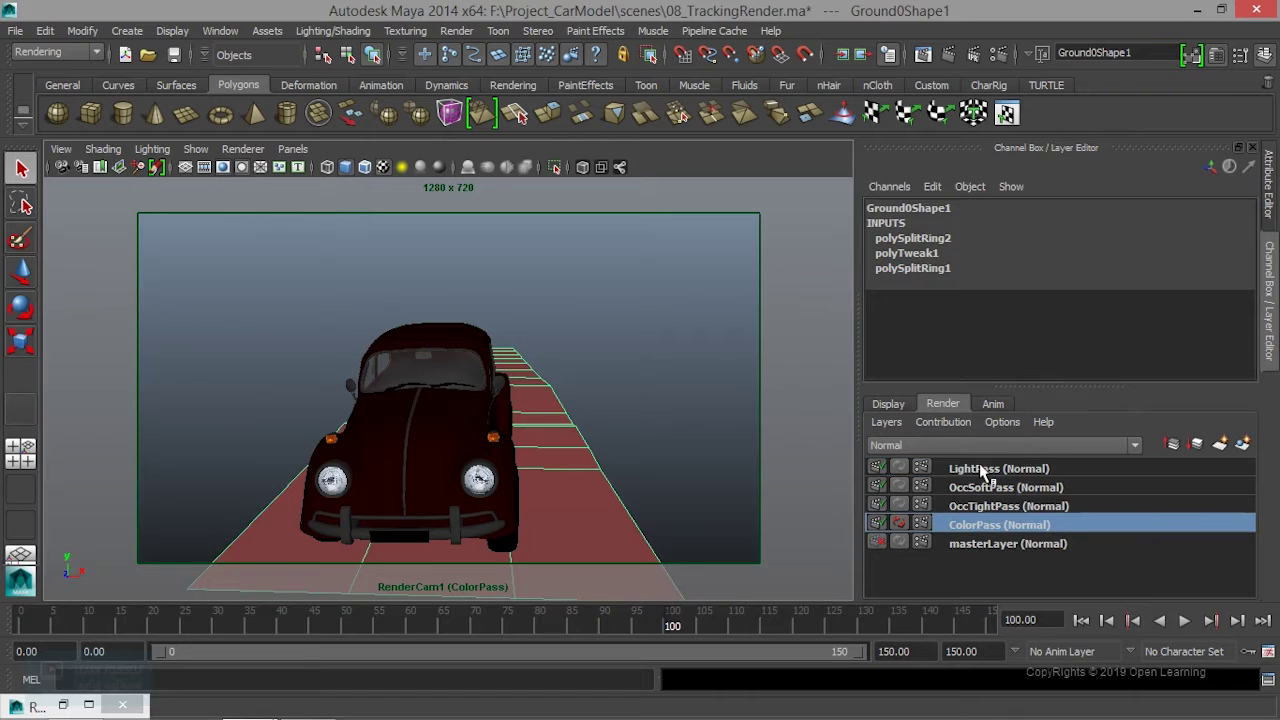
{"action": "left_click", "coordinate": [981, 467]}
{"action": "key", "text": "ctrl+z"}
{"action": "key", "text": "ctrl+z"}
{"action": "key", "text": "ctrl+z"}
{"action": "key", "text": "ctrl+z"}
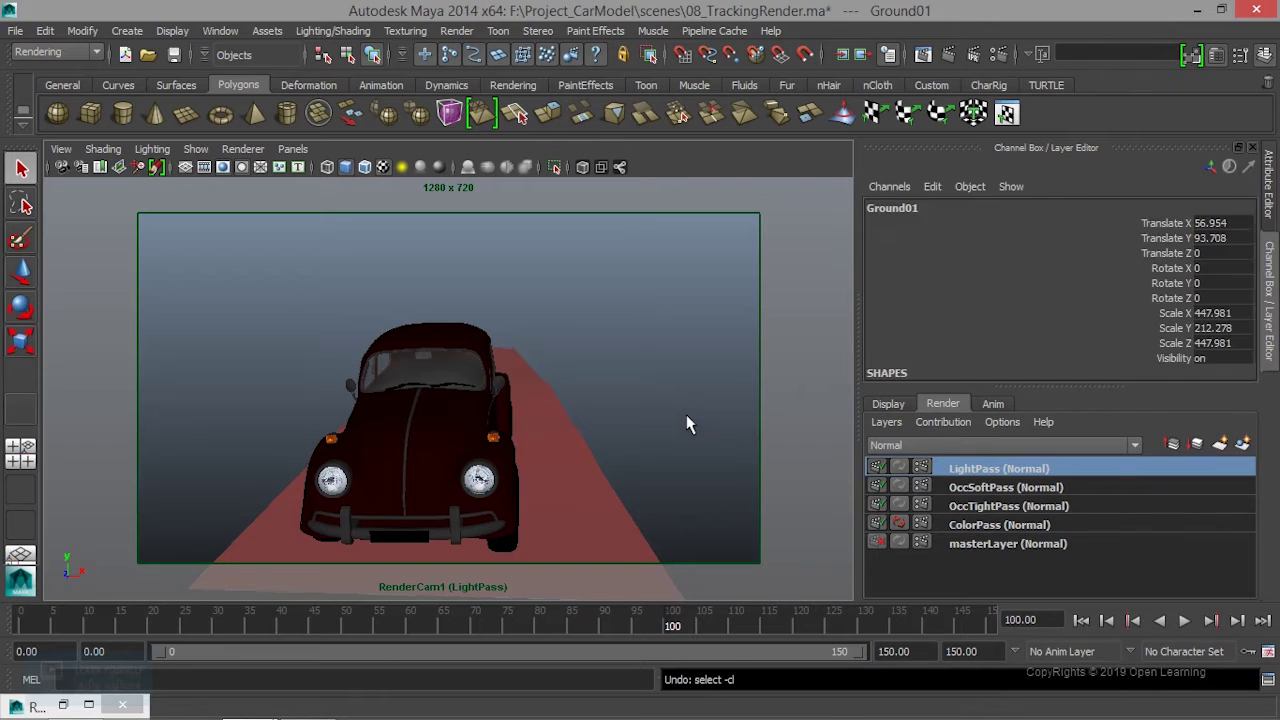
{"action": "key", "text": "ctrl+z"}
{"action": "key", "text": "ctrl+z"}
{"action": "key", "text": "ctrl+z"}
{"action": "key", "text": "ctrl+z"}
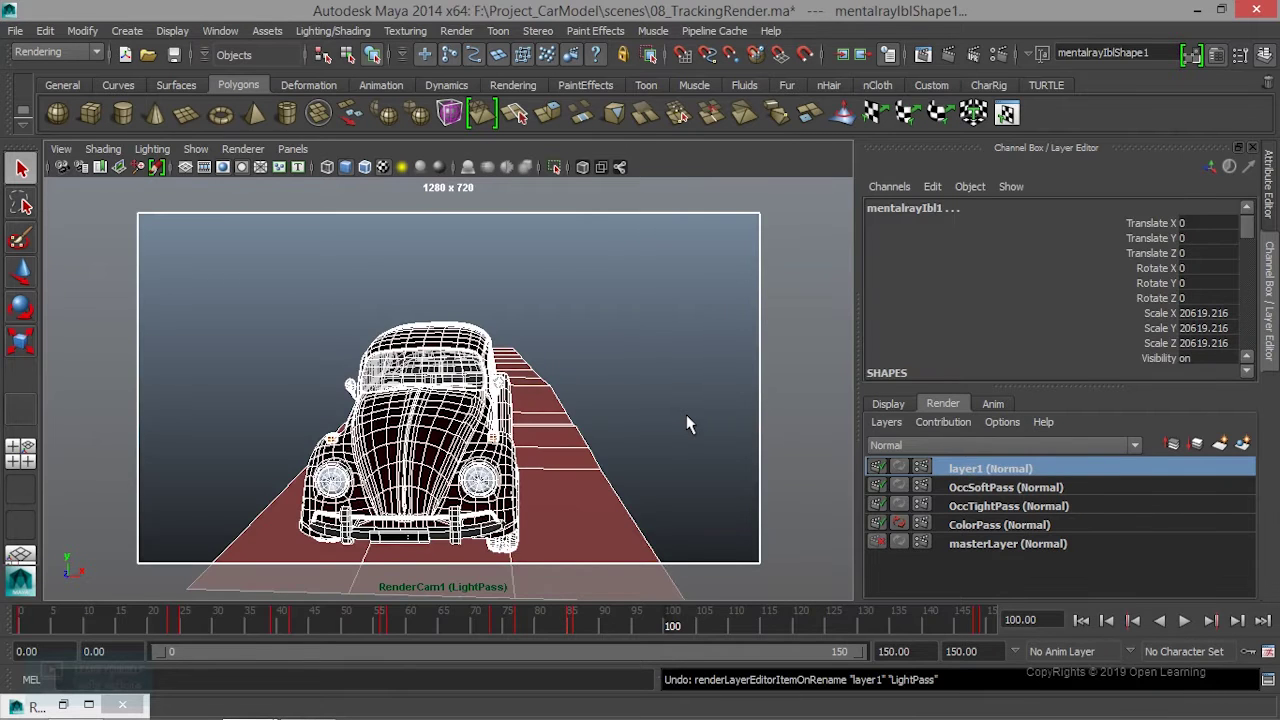
{"action": "key", "text": "ctrl+z"}
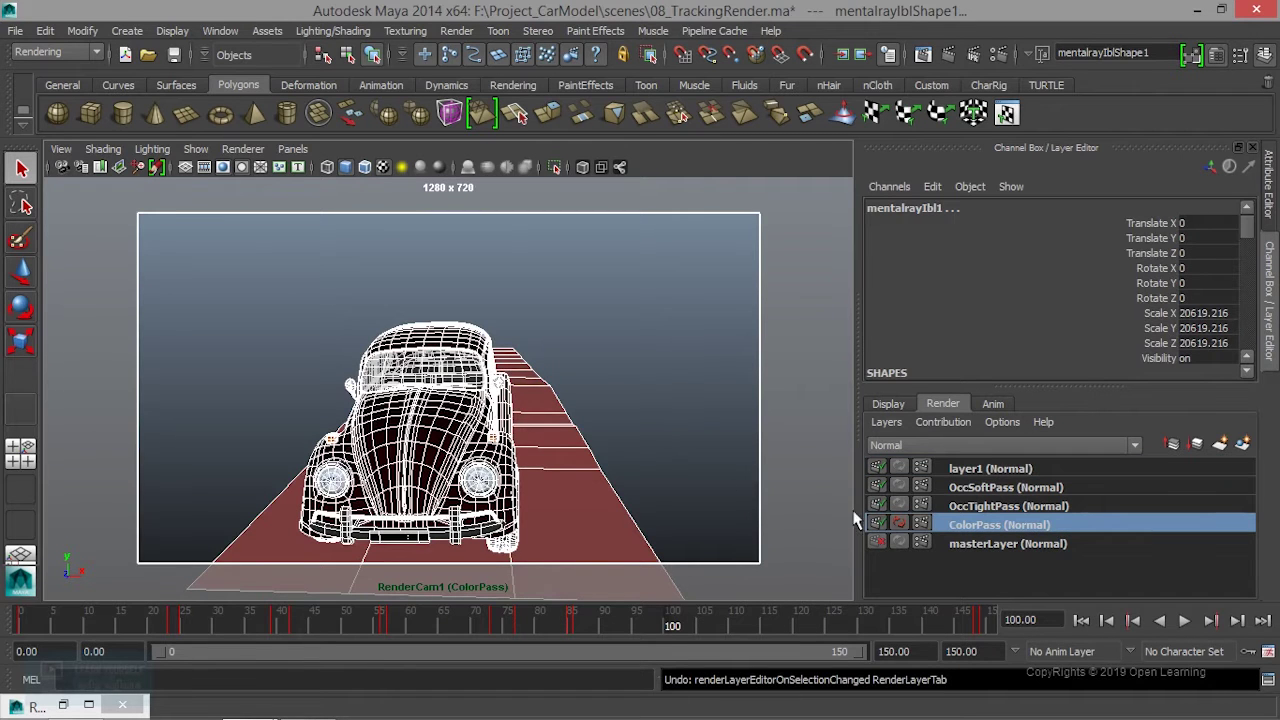
{"action": "key", "text": "ctrl+z"}
{"action": "key", "text": "ctrl+z"}
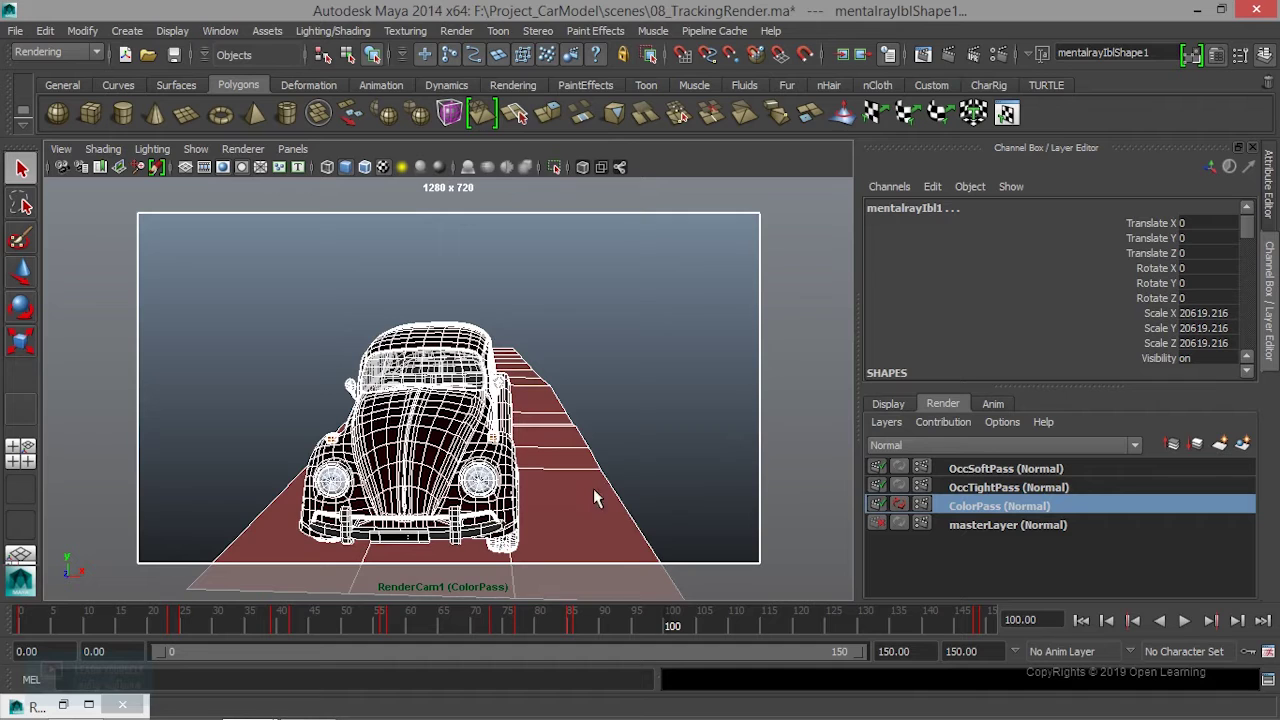
Step: Clear the selection and select all objects in the ColorPass layer
{"action": "left_click", "coordinate": [657, 461]}
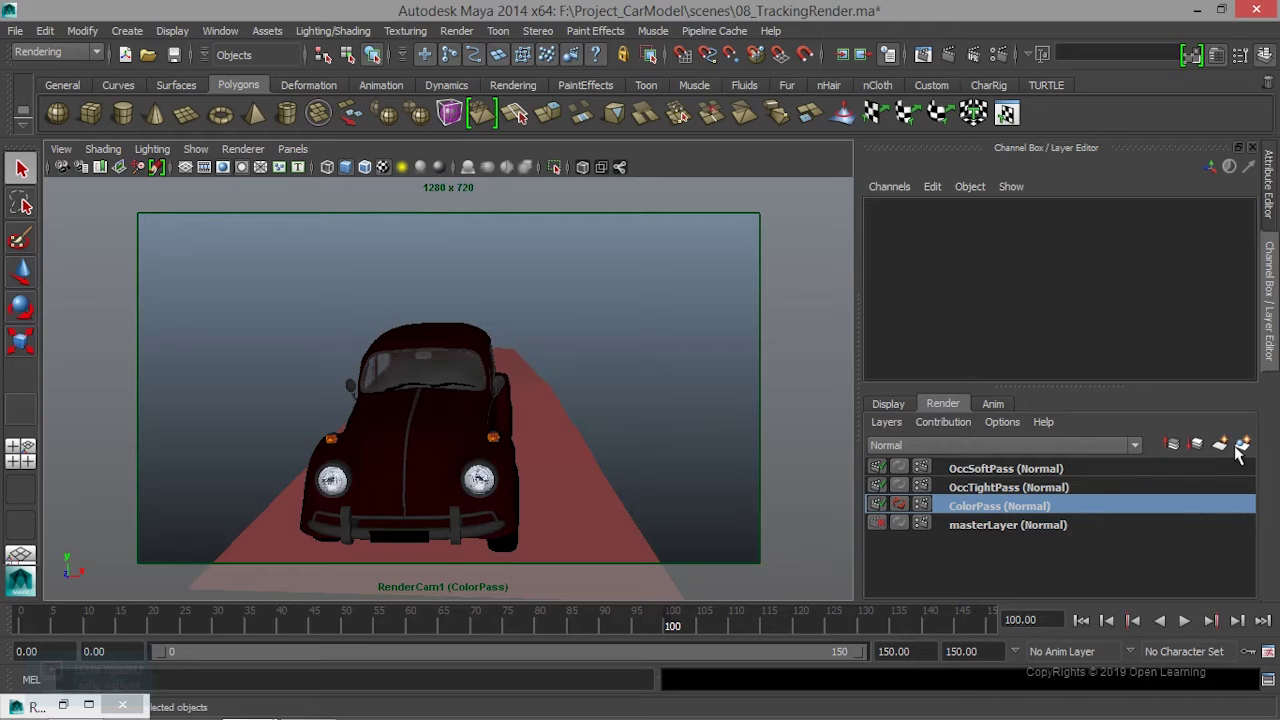
{"action": "right_click", "coordinate": [1036, 507]}
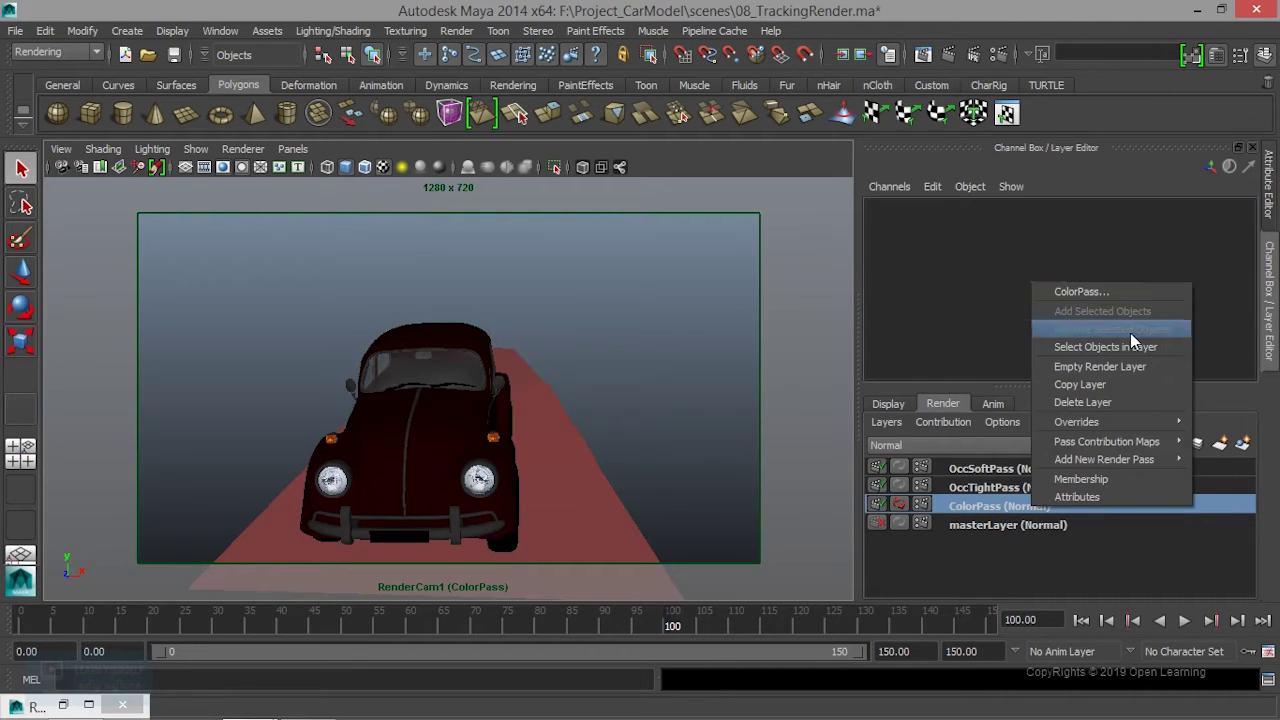
{"action": "left_click", "coordinate": [1122, 351]}
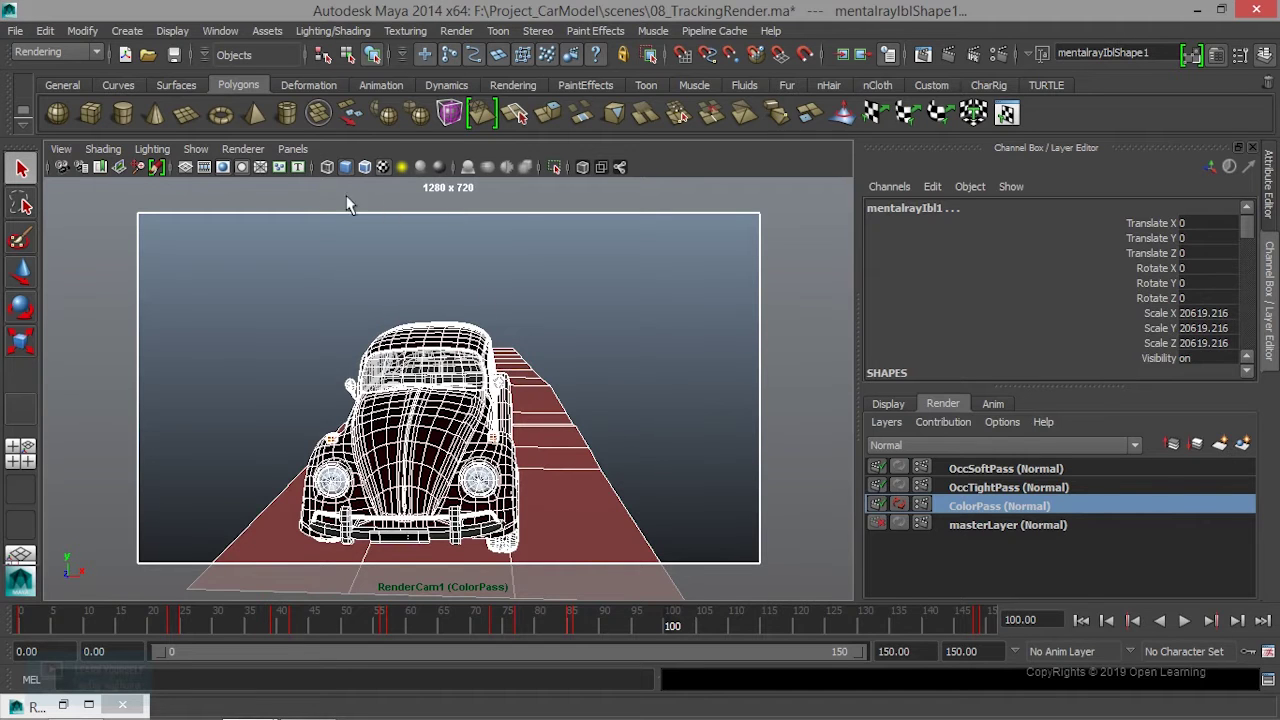
Step: Look through the persp camera, frame the selection, and zoom in on the car's side
{"action": "left_click", "coordinate": [290, 149]}
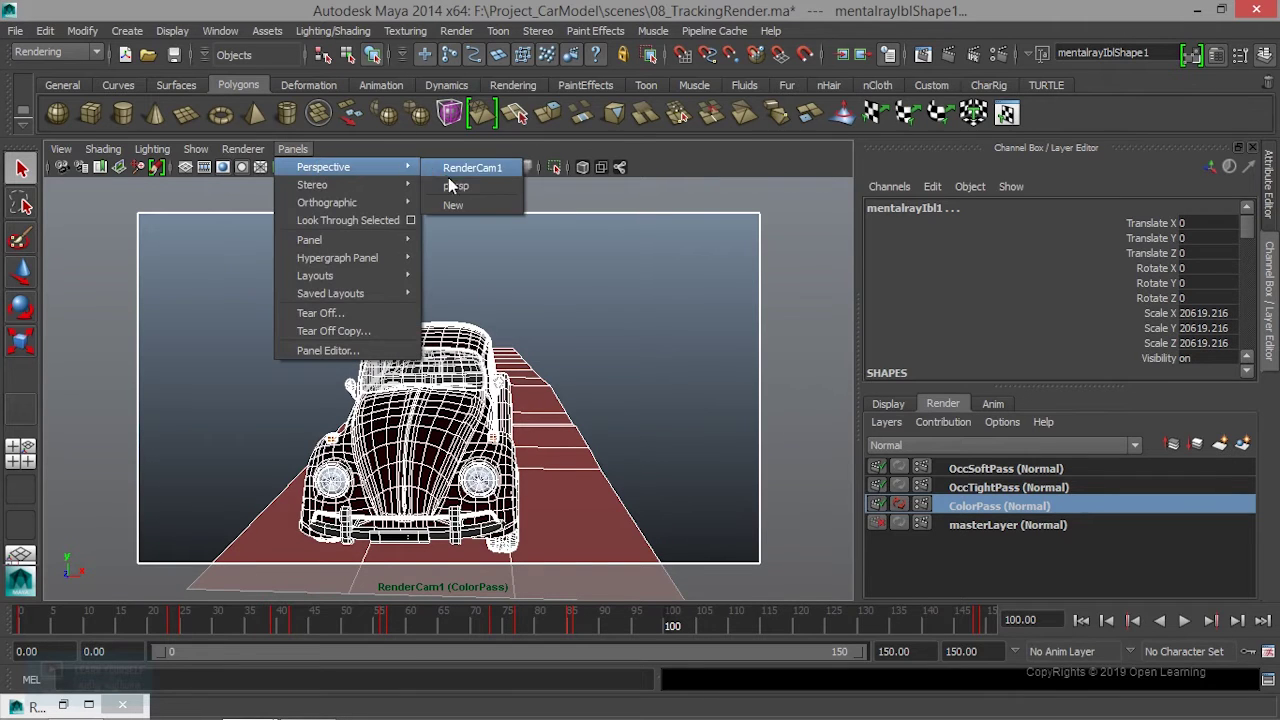
{"action": "left_click", "coordinate": [465, 185]}
{"action": "key", "text": "f"}
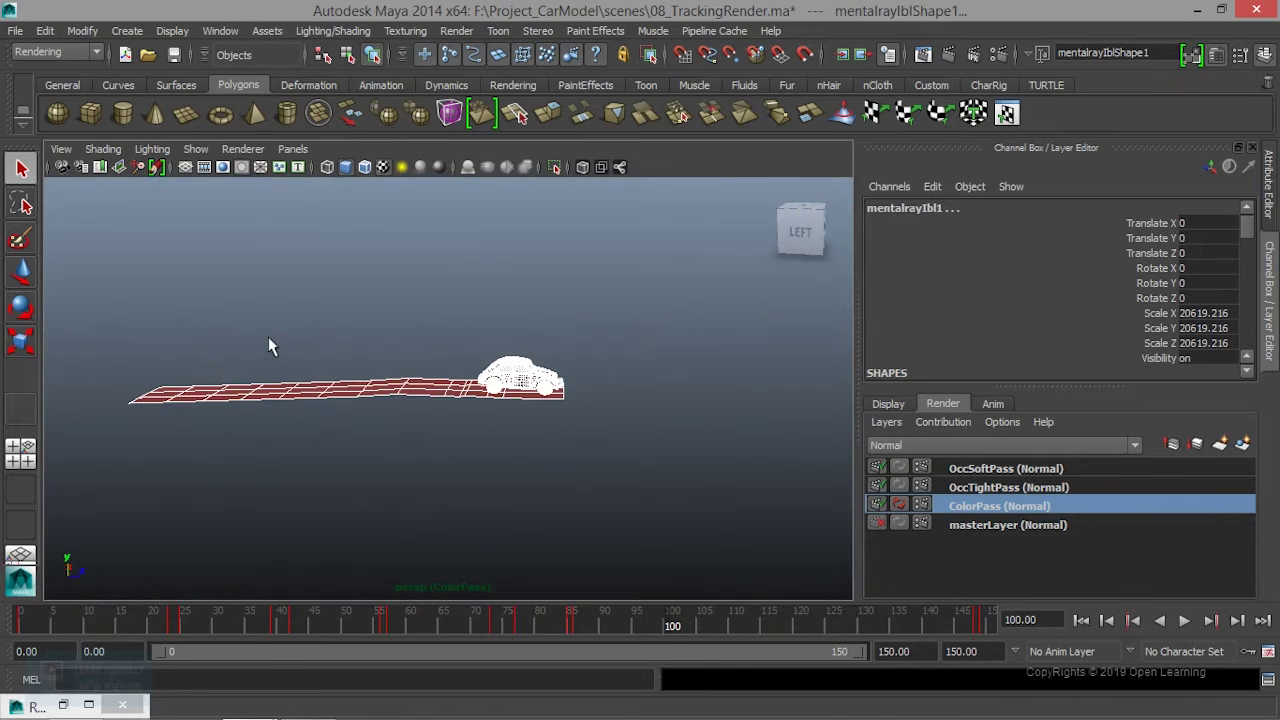
{"action": "scroll", "coordinate": [344, 464], "scroll_direction": "up", "scroll_amount": 5}
{"action": "mouse_move", "coordinate": [354, 419]}
{"action": "left_mouse_down"}
{"action": "mouse_move", "coordinate": [400, 543]}
{"action": "mouse_move", "coordinate": [400, 529]}
{"action": "mouse_move", "coordinate": [500, 506]}
{"action": "mouse_move", "coordinate": [513, 437]}
{"action": "mouse_move", "coordinate": [509, 451]}
{"action": "left_mouse_up"}
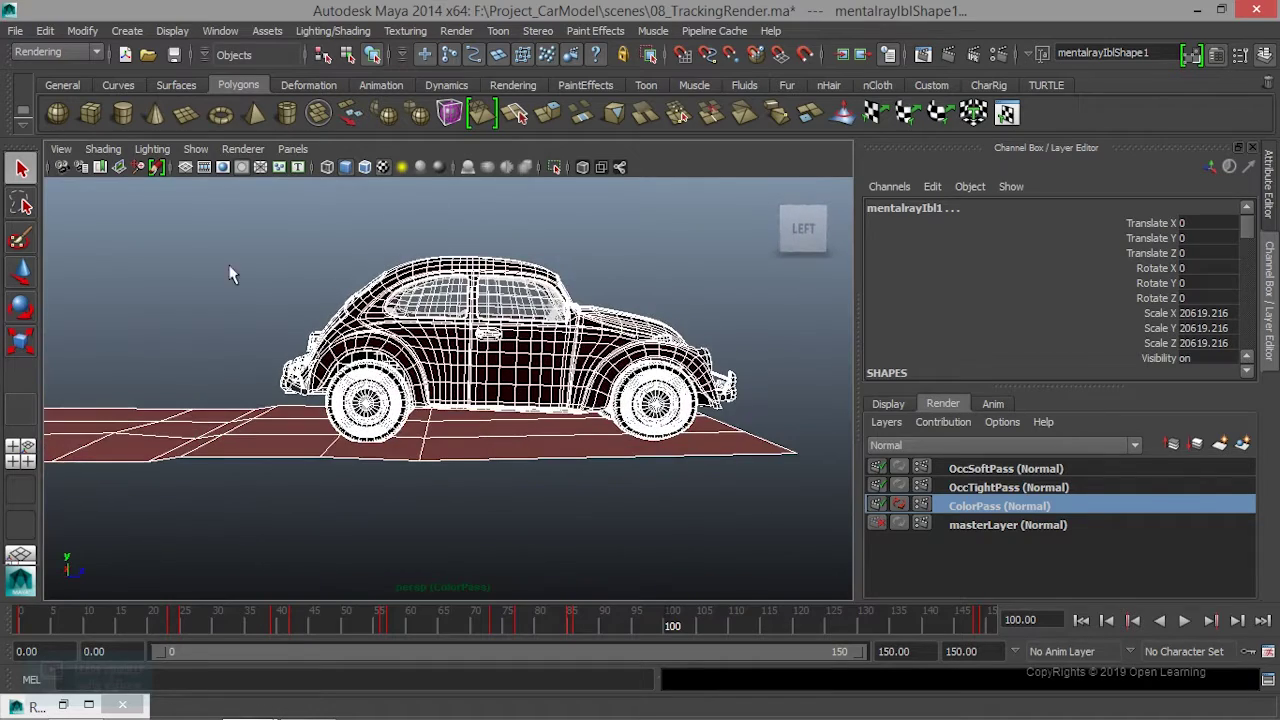
Step: Open the Outliner, collapse the car hierarchy, and select CC_Global01
{"action": "left_click", "coordinate": [220, 31]}
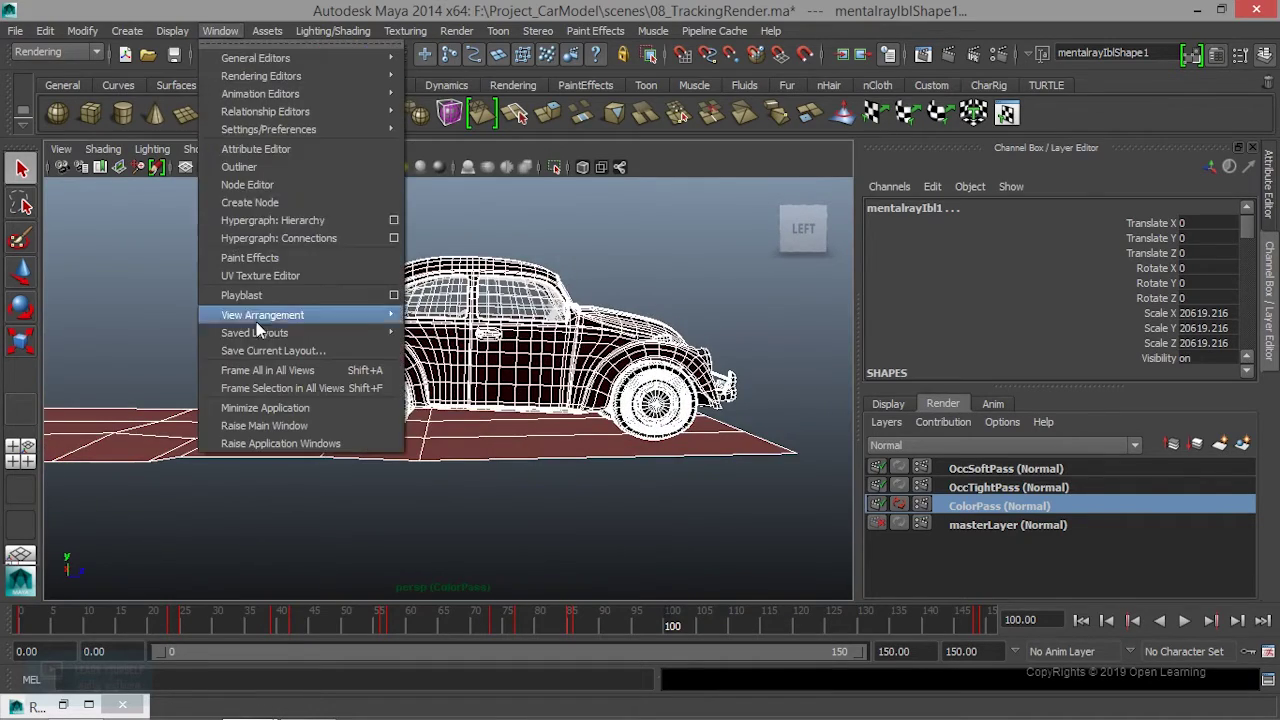
{"action": "left_click", "coordinate": [260, 158]}
{"action": "left_click", "coordinate": [59, 288], "text": "shift"}
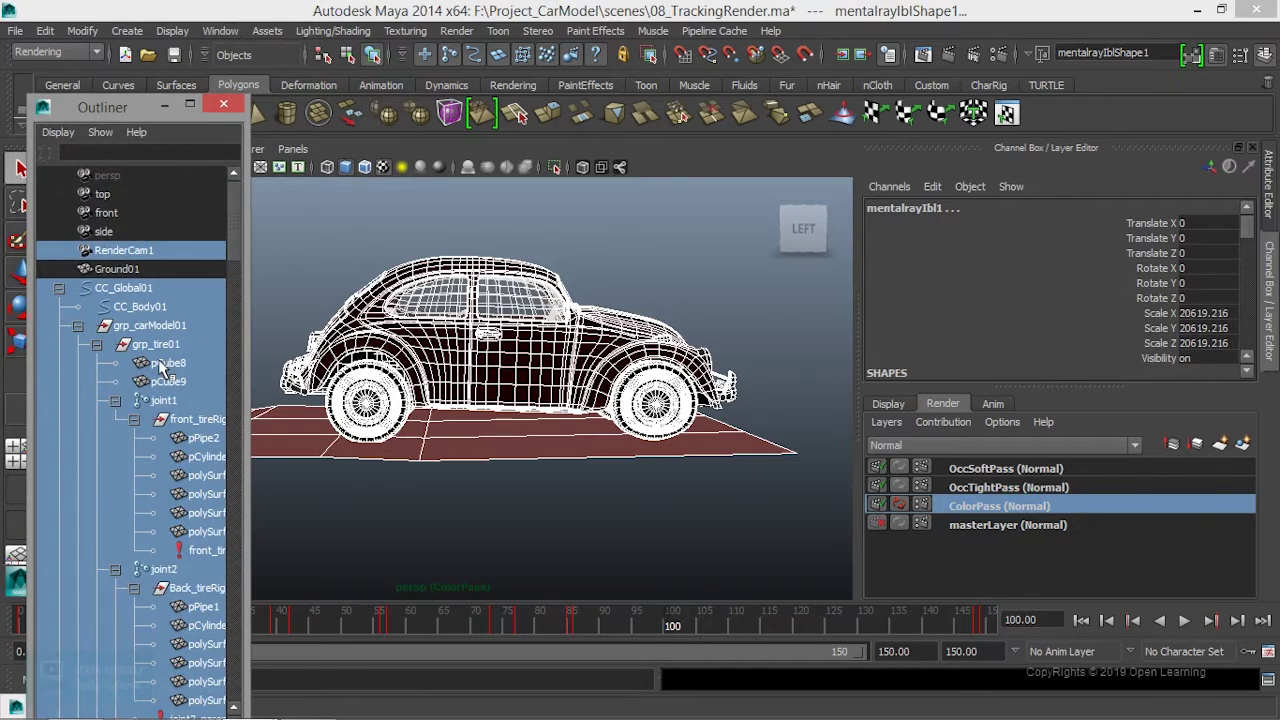
{"action": "left_click_drag", "start_coordinate": [247, 287], "coordinate": [382, 287]}
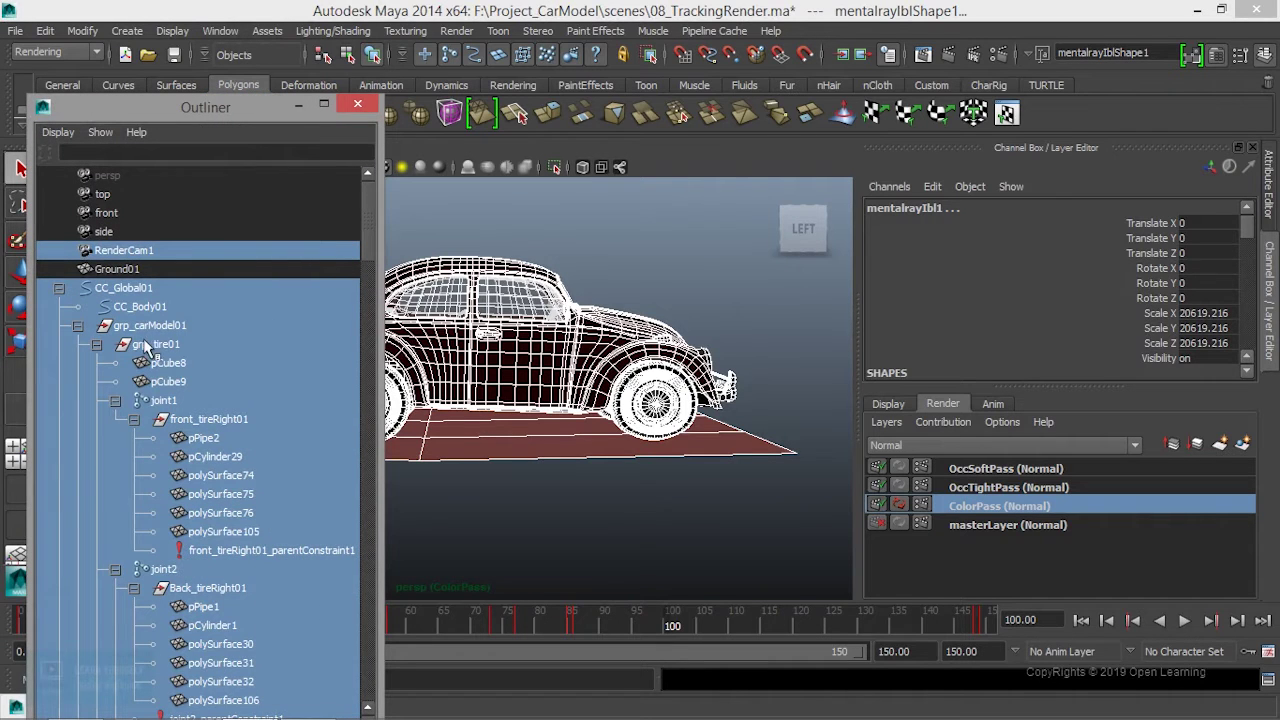
{"action": "left_click", "coordinate": [83, 343]}
{"action": "left_click", "coordinate": [77, 326]}
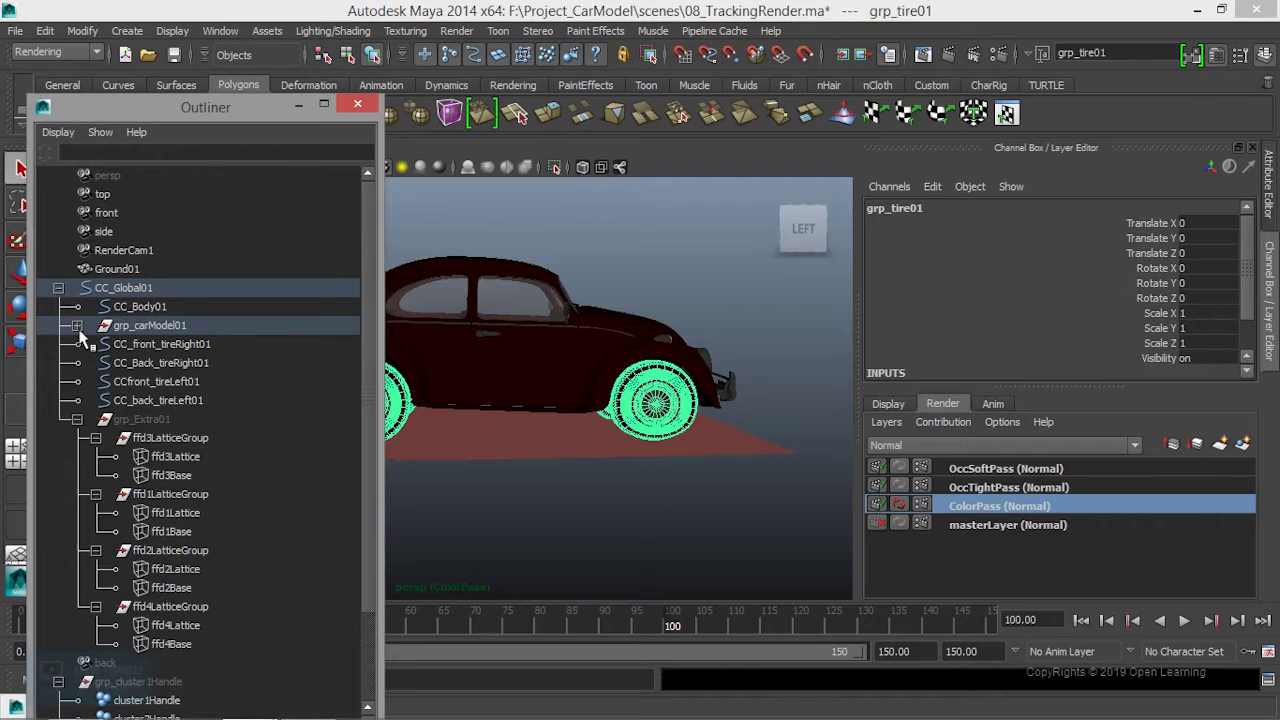
{"action": "left_click", "coordinate": [58, 289]}
{"action": "left_click", "coordinate": [131, 295]}
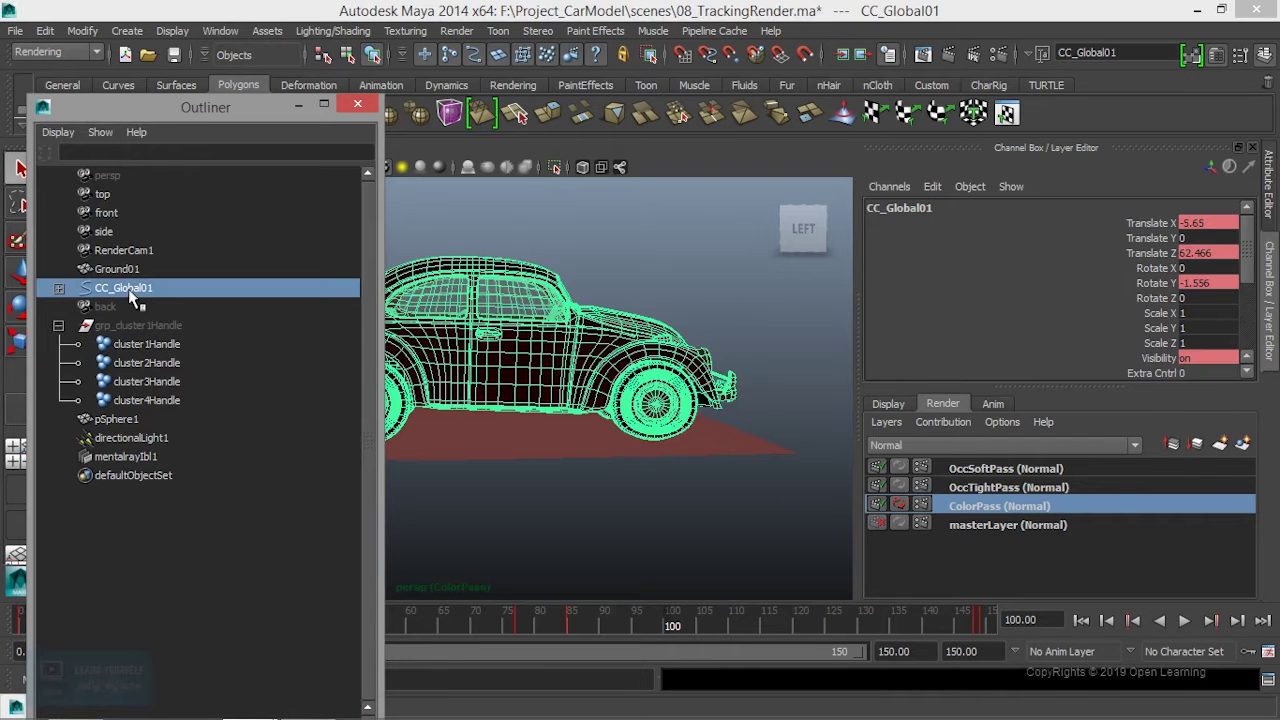
{"action": "left_click_drag", "start_coordinate": [182, 114], "coordinate": [342, 136]}
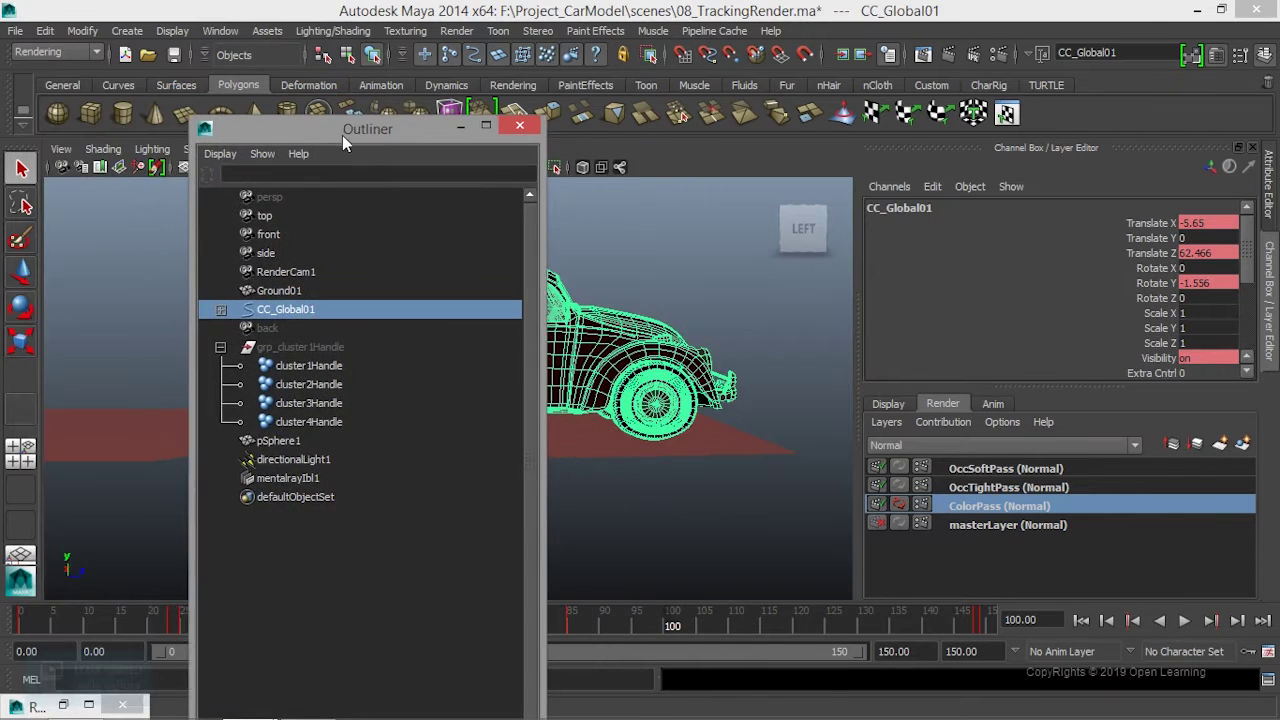
Step: Select grp_cluster1Handle, pSphere1 and Ground01 in turn to inspect them
{"action": "left_click", "coordinate": [308, 348]}
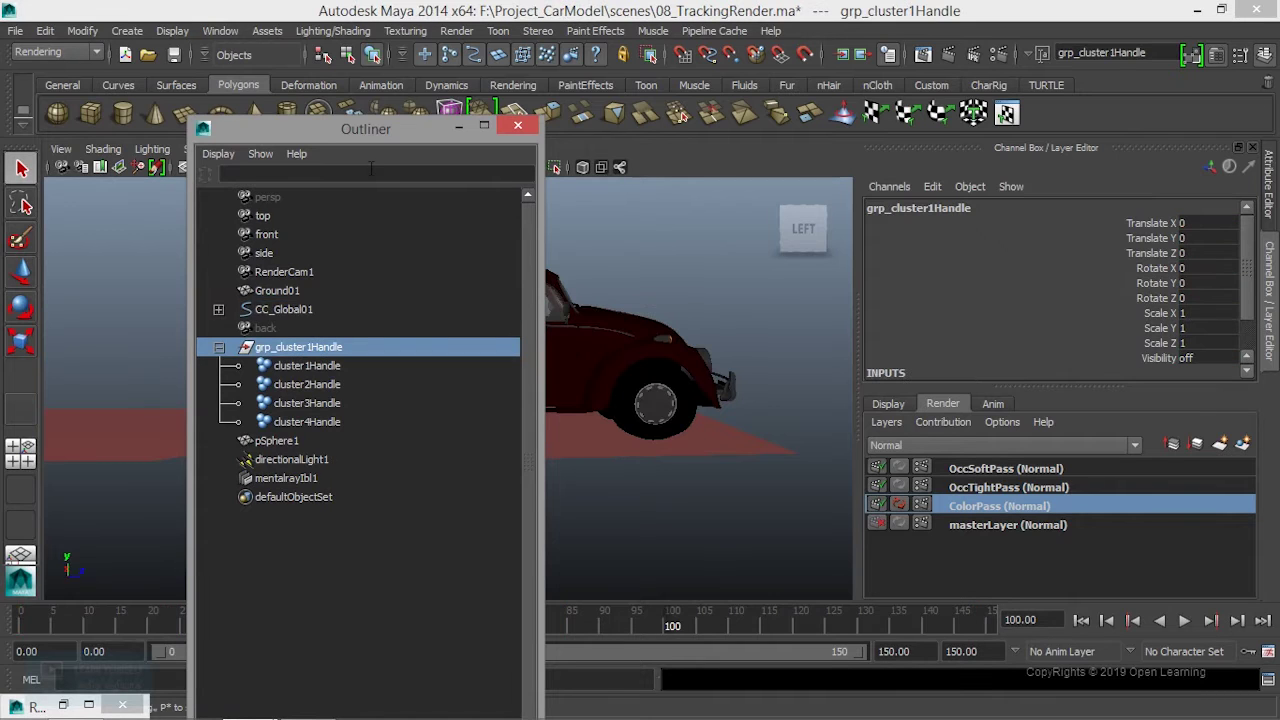
{"action": "left_click_drag", "start_coordinate": [370, 128], "coordinate": [507, 144]}
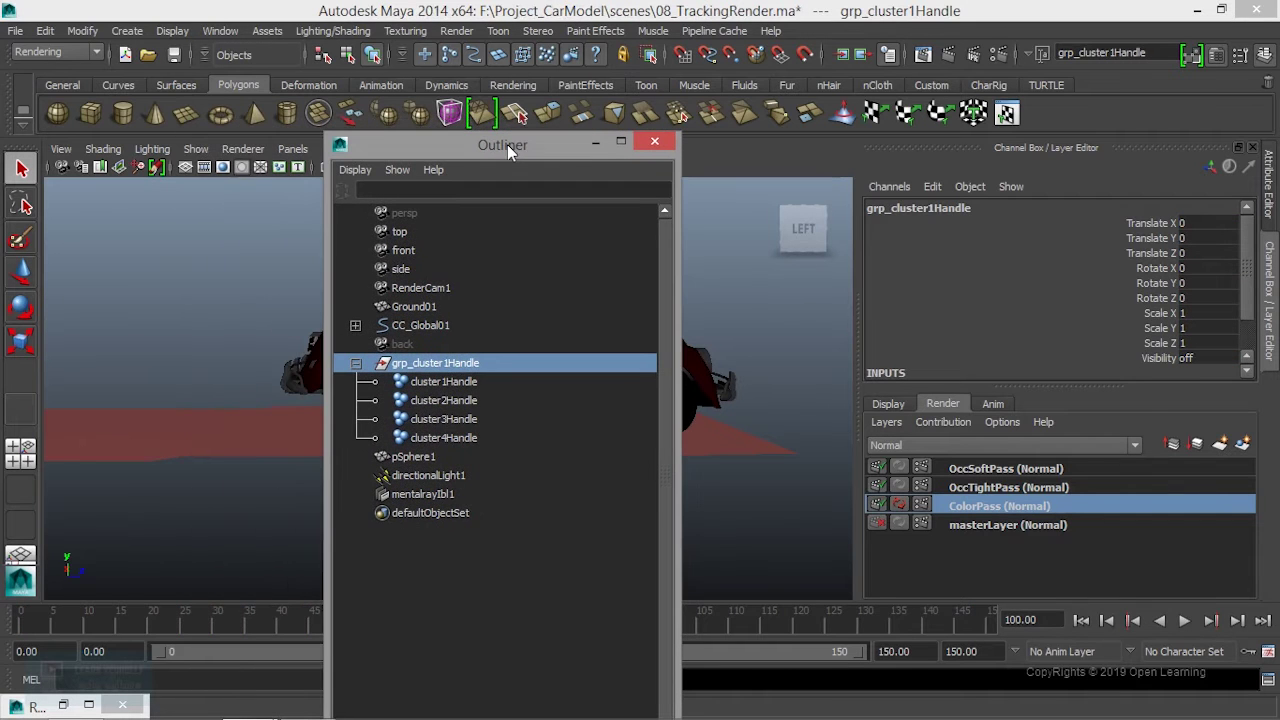
{"action": "left_click", "coordinate": [416, 462]}
{"action": "left_click_drag", "start_coordinate": [540, 146], "coordinate": [695, 207]}
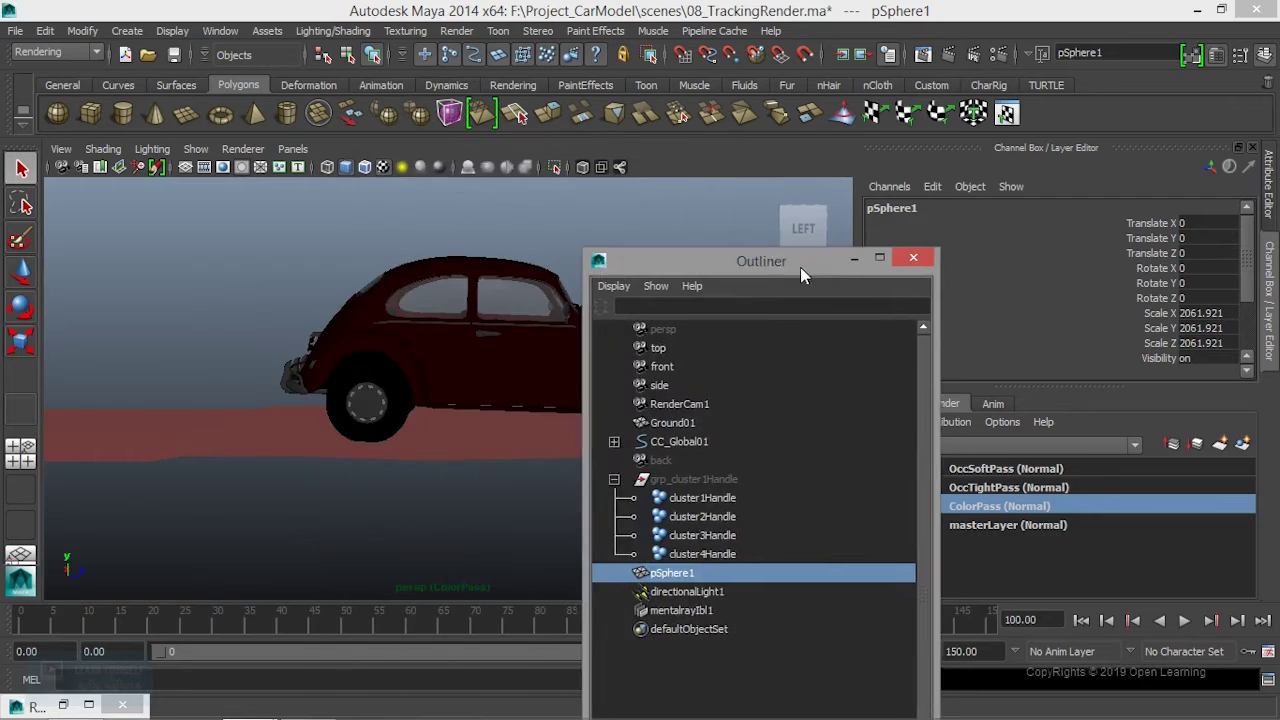
{"action": "left_click", "coordinate": [578, 369]}
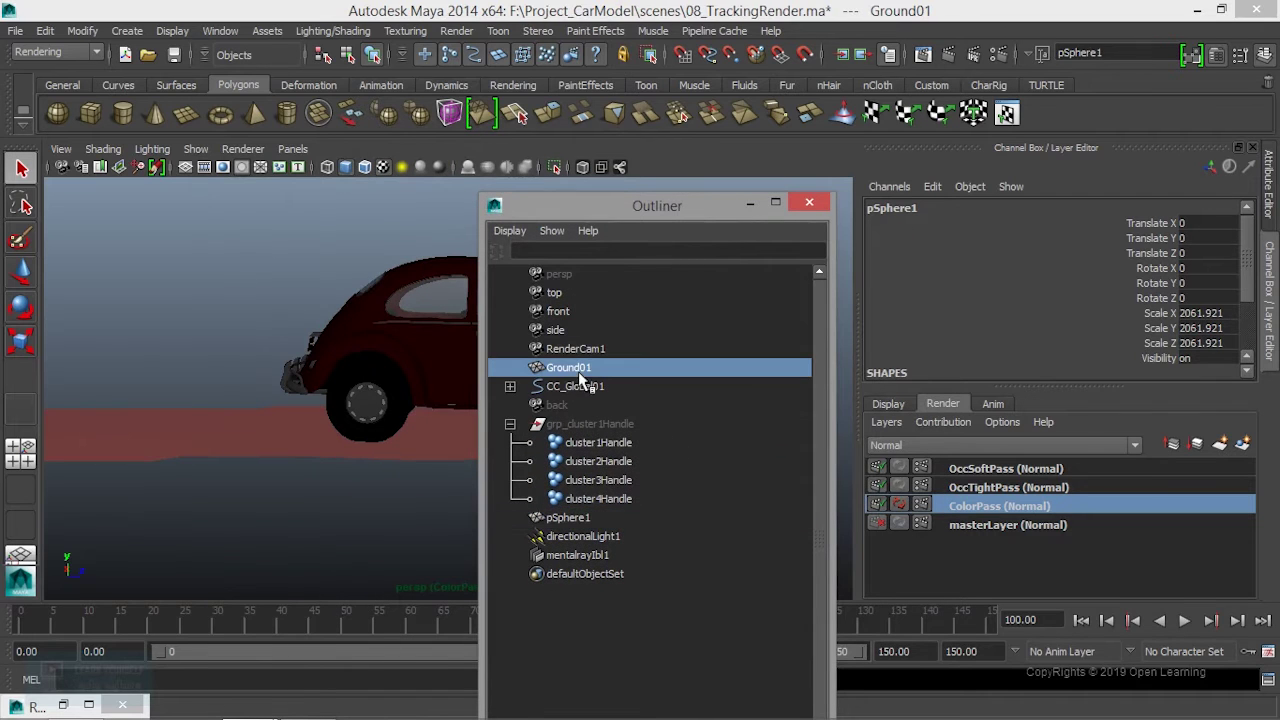
{"action": "left_click_drag", "start_coordinate": [699, 207], "coordinate": [655, 194]}
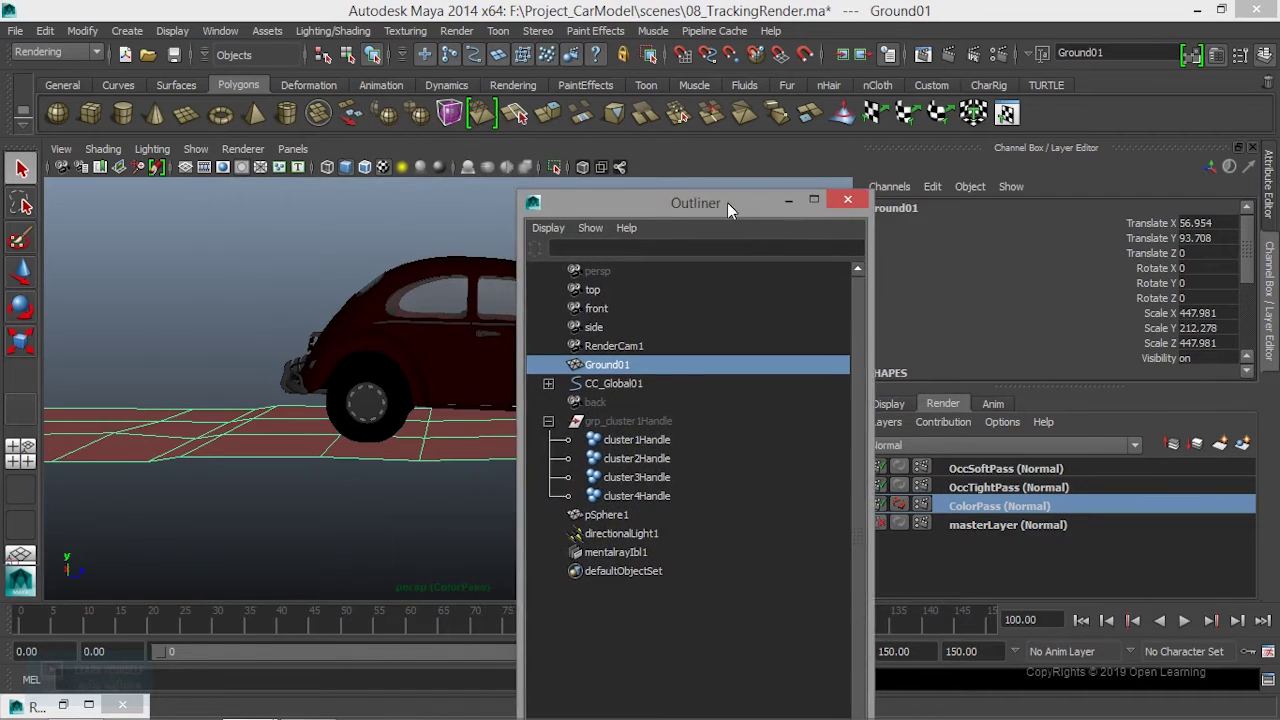
Step: Select the ColorPass layer's objects, then narrow the selection down to Ground01
{"action": "right_click", "coordinate": [1040, 510]}
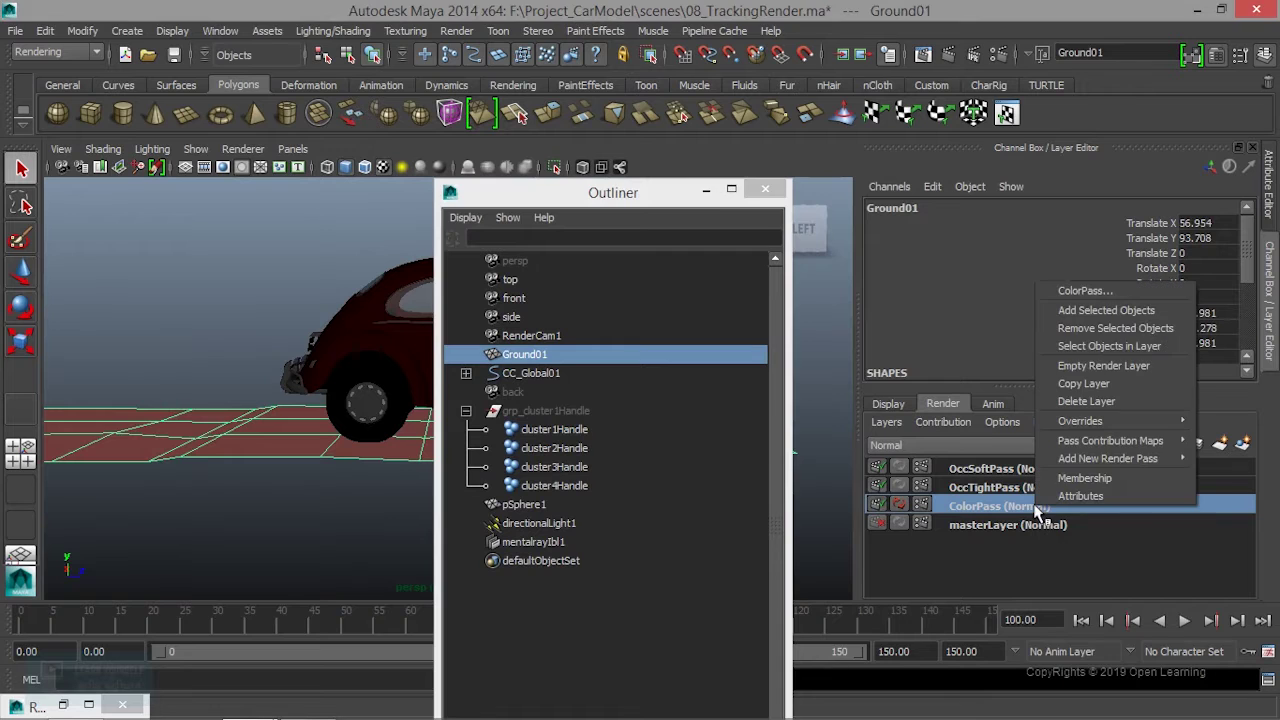
{"action": "left_click", "coordinate": [1110, 345]}
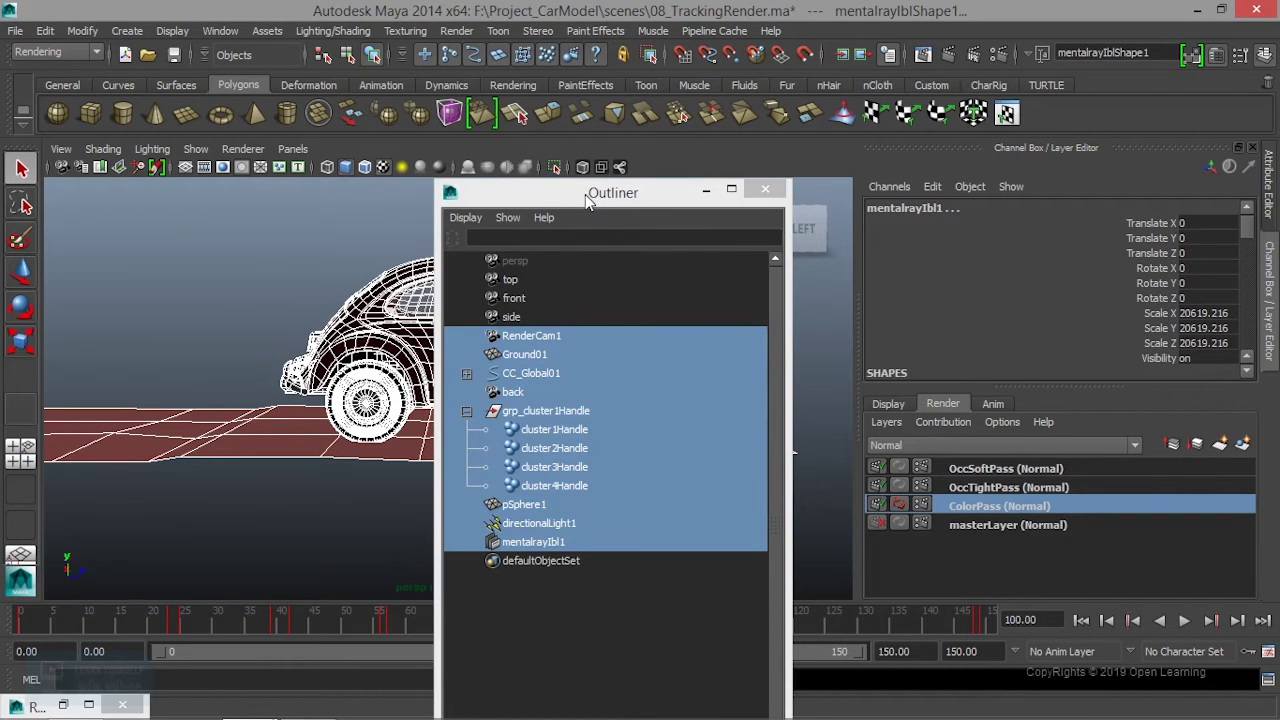
{"action": "left_click_drag", "start_coordinate": [585, 194], "coordinate": [623, 176]}
{"action": "left_click", "coordinate": [574, 338], "text": "ctrl"}
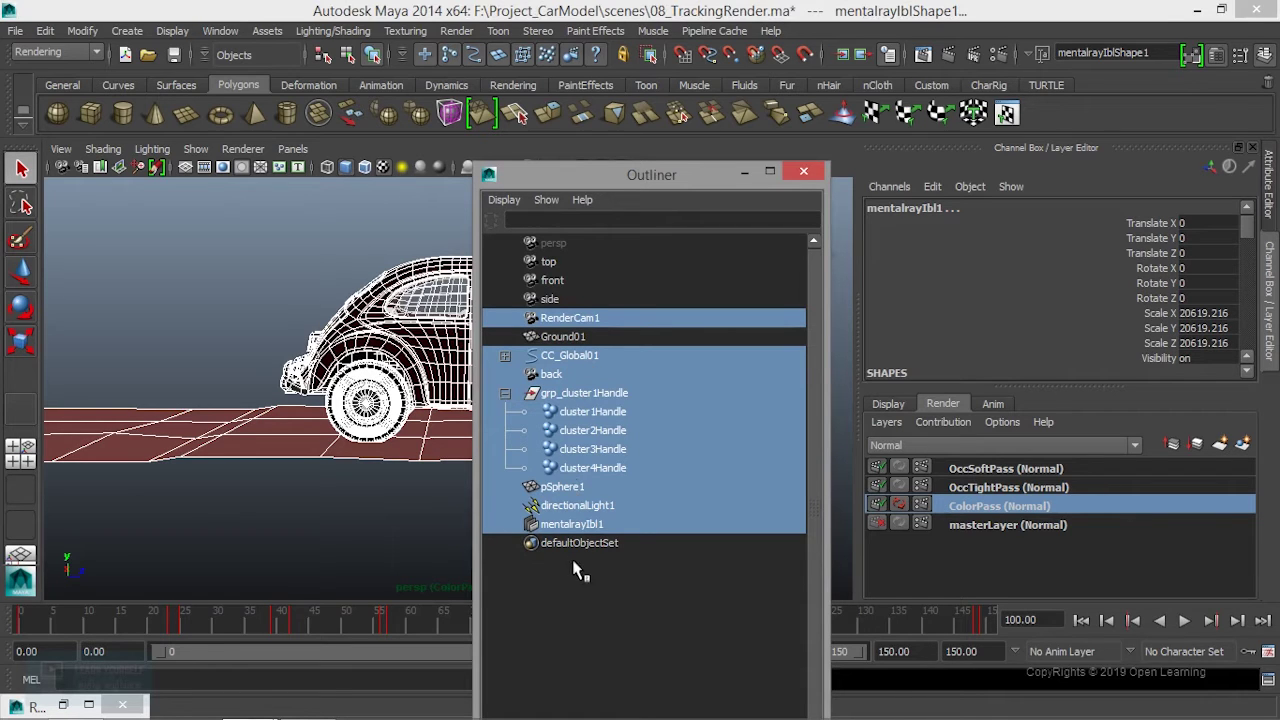
{"action": "left_click_drag", "start_coordinate": [189, 408], "coordinate": [212, 524]}
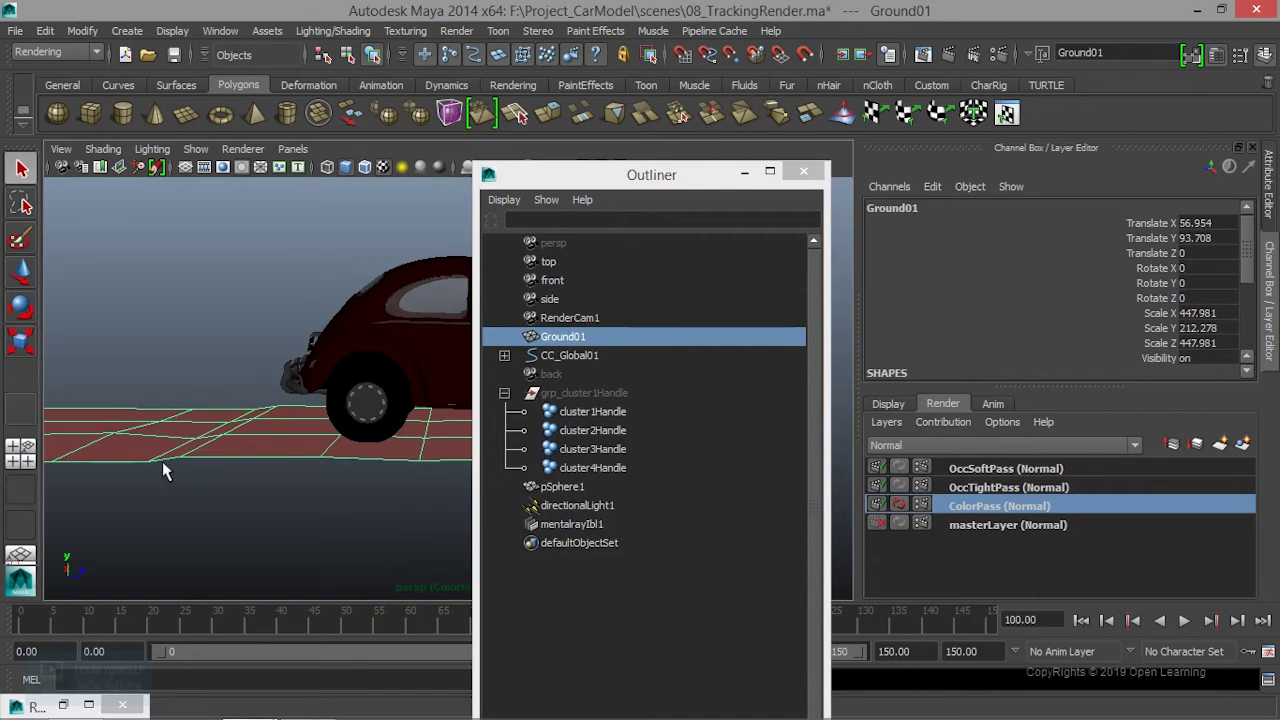
Step: Try different Outliner selections of CC_Global01, grp_cluster1Handle, pSphere1 and Ground01, ending with nothing selected
{"action": "left_click", "coordinate": [592, 358], "text": "ctrl"}
{"action": "left_click", "coordinate": [596, 396], "text": "ctrl"}
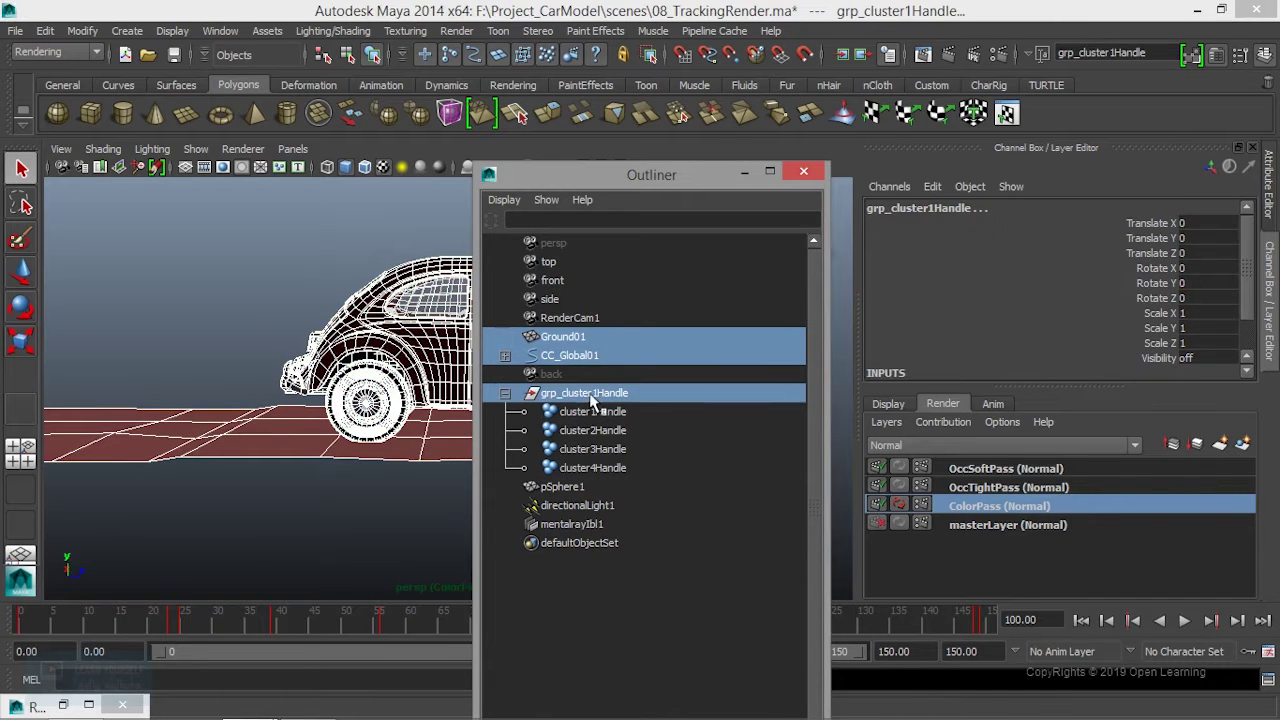
{"action": "left_click", "coordinate": [586, 490], "text": "ctrl"}
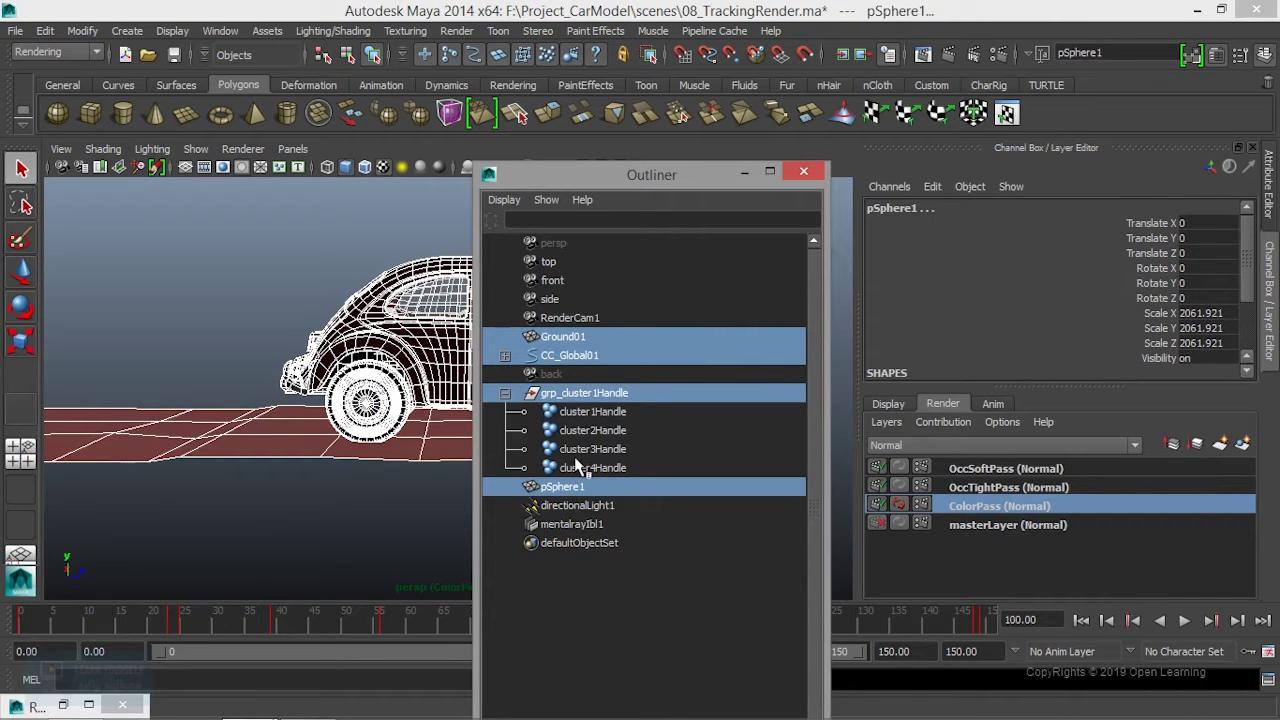
{"action": "left_click", "coordinate": [582, 396], "text": "ctrl"}
{"action": "left_click", "coordinate": [556, 489], "text": "ctrl"}
{"action": "left_click", "coordinate": [556, 489], "text": "ctrl"}
{"action": "left_click", "coordinate": [556, 489], "text": "ctrl"}
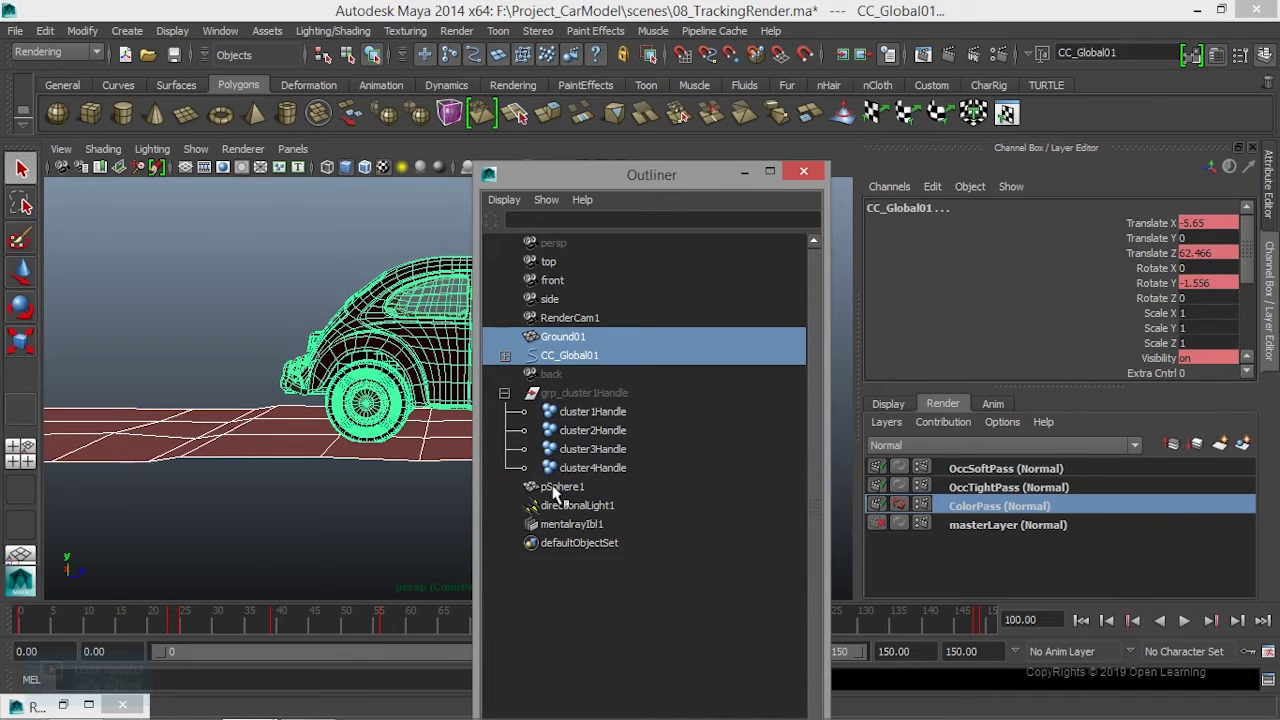
{"action": "left_click", "coordinate": [580, 615]}
{"action": "left_click", "coordinate": [564, 489]}
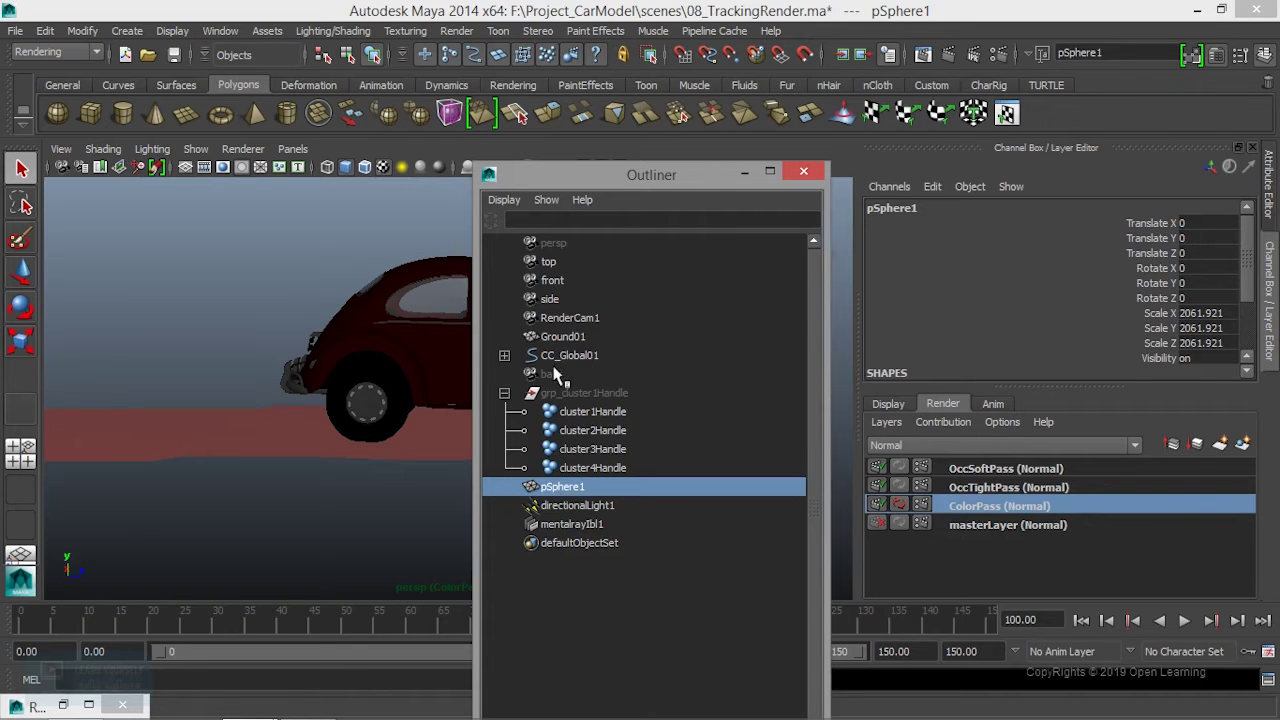
{"action": "left_click", "coordinate": [561, 339]}
{"action": "left_click", "coordinate": [562, 489]}
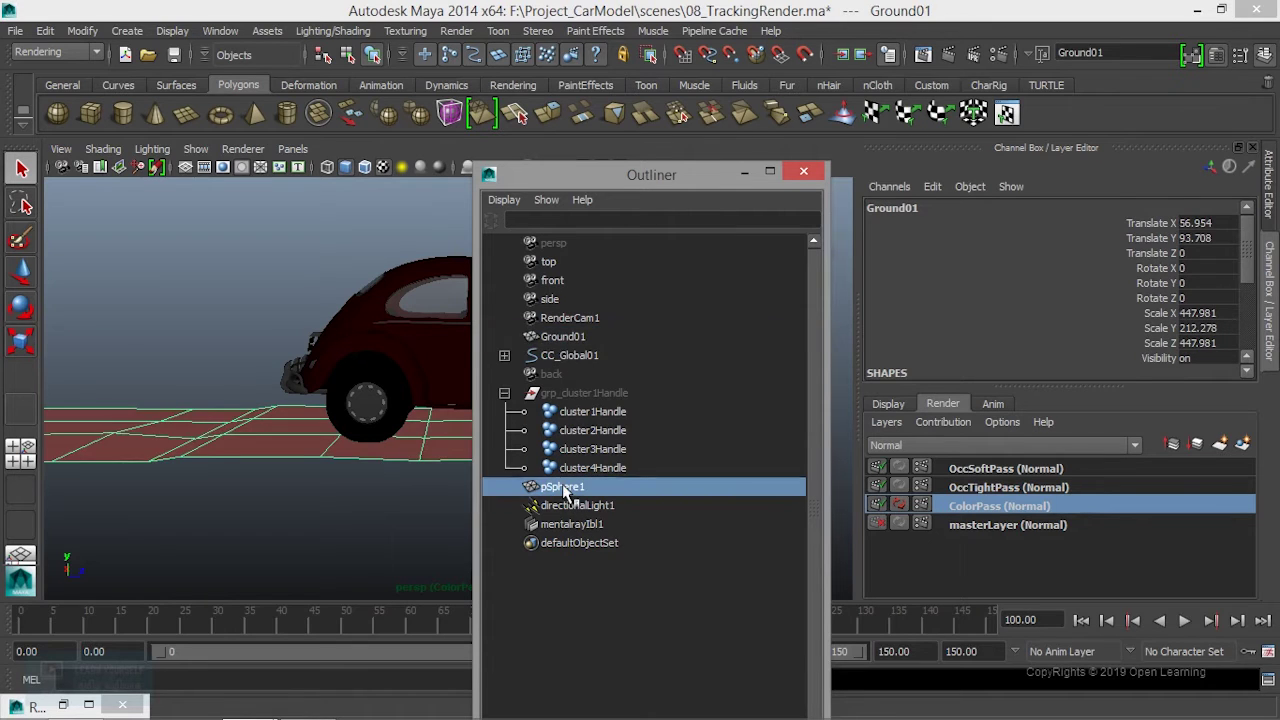
{"action": "left_click", "coordinate": [565, 340]}
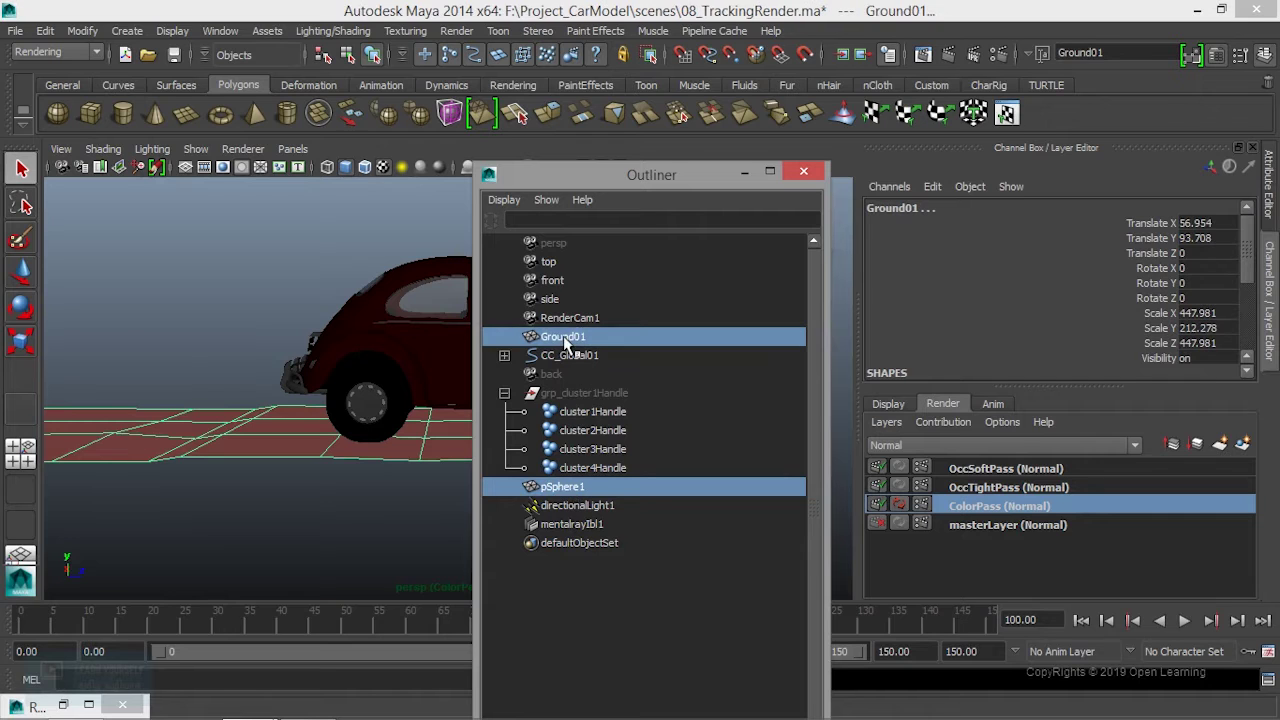
{"action": "left_click", "coordinate": [568, 341], "text": "ctrl"}
Step: Select grp_cluster1Handle, CC_Global01, pSphere1 and directionalLight1 and create a render layer from them
{"action": "left_click", "coordinate": [579, 394]}
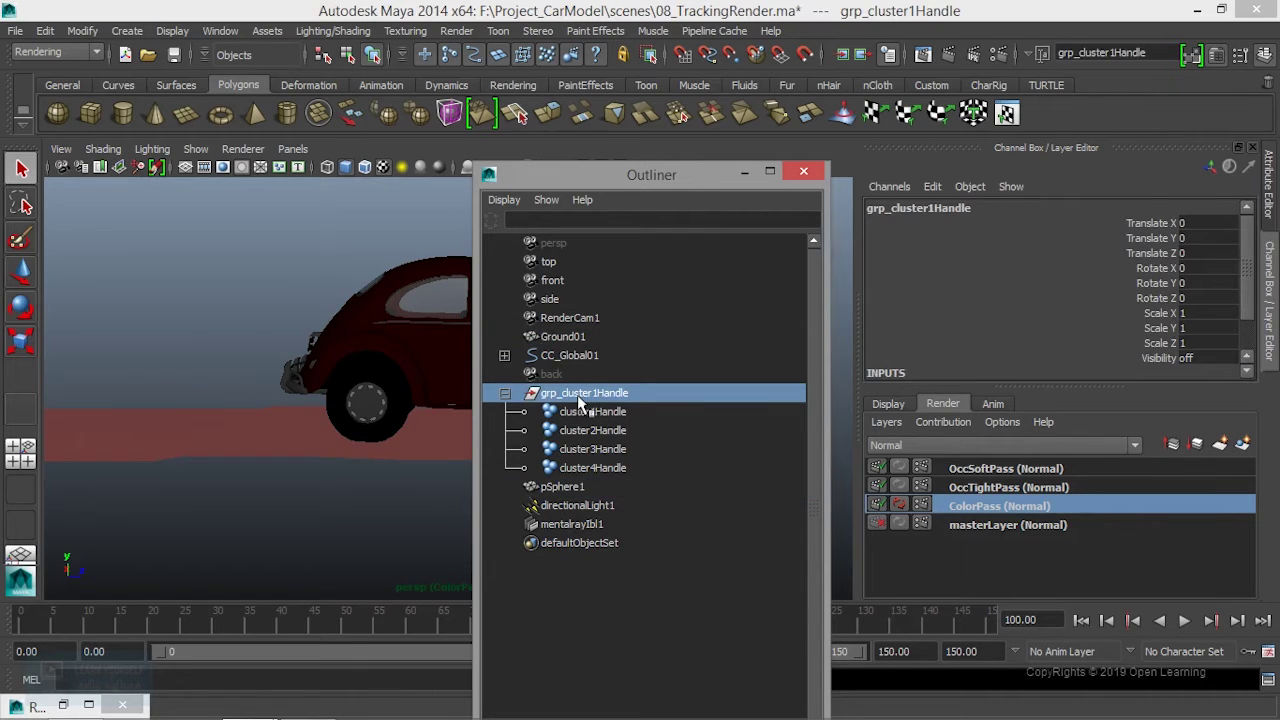
{"action": "left_click", "coordinate": [569, 356], "text": "ctrl"}
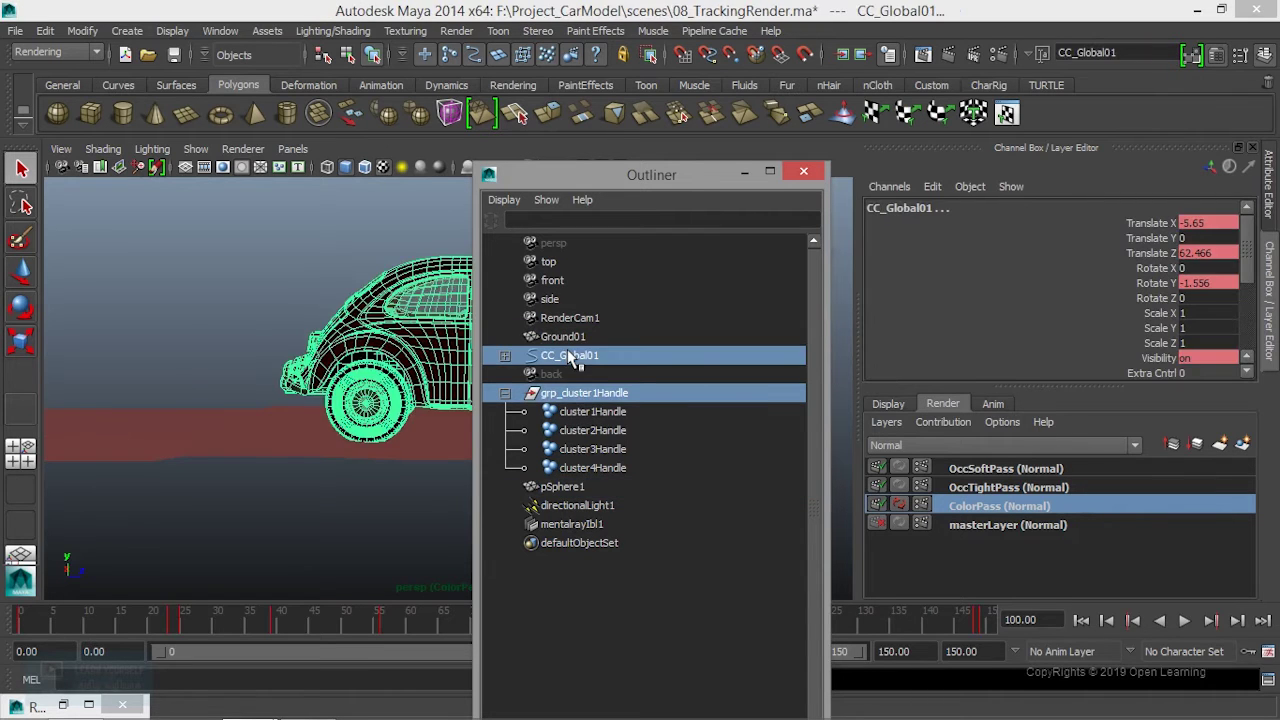
{"action": "left_click", "coordinate": [571, 489], "text": "ctrl"}
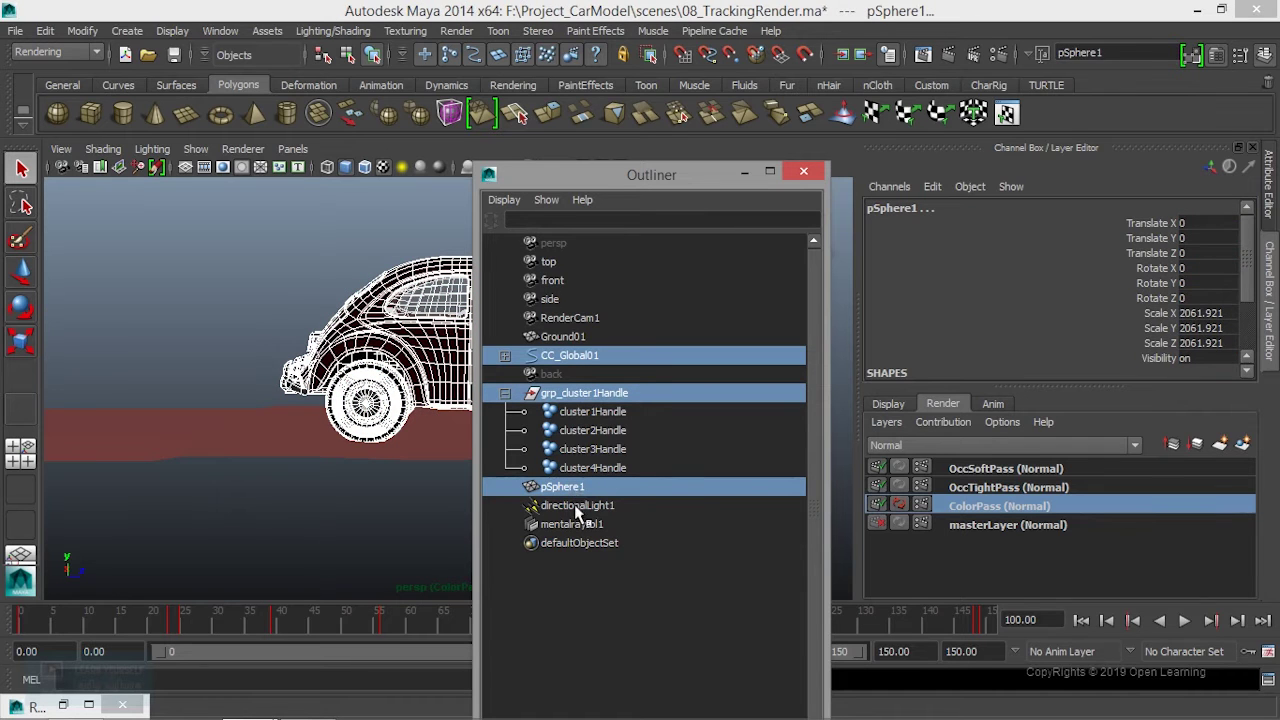
{"action": "left_click", "coordinate": [577, 507], "text": "ctrl"}
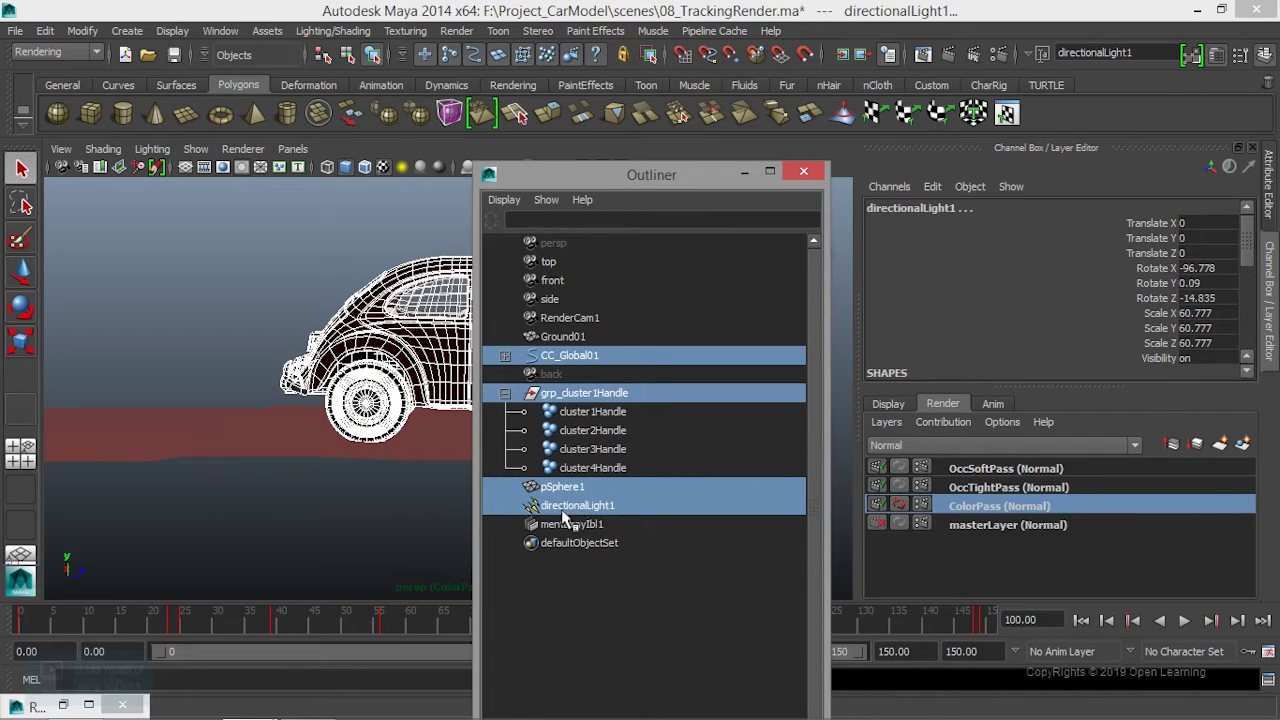
{"action": "left_click", "coordinate": [1245, 447]}
Step: Rename the new render layer1 to LightPass
{"action": "double_click", "coordinate": [1005, 467]}
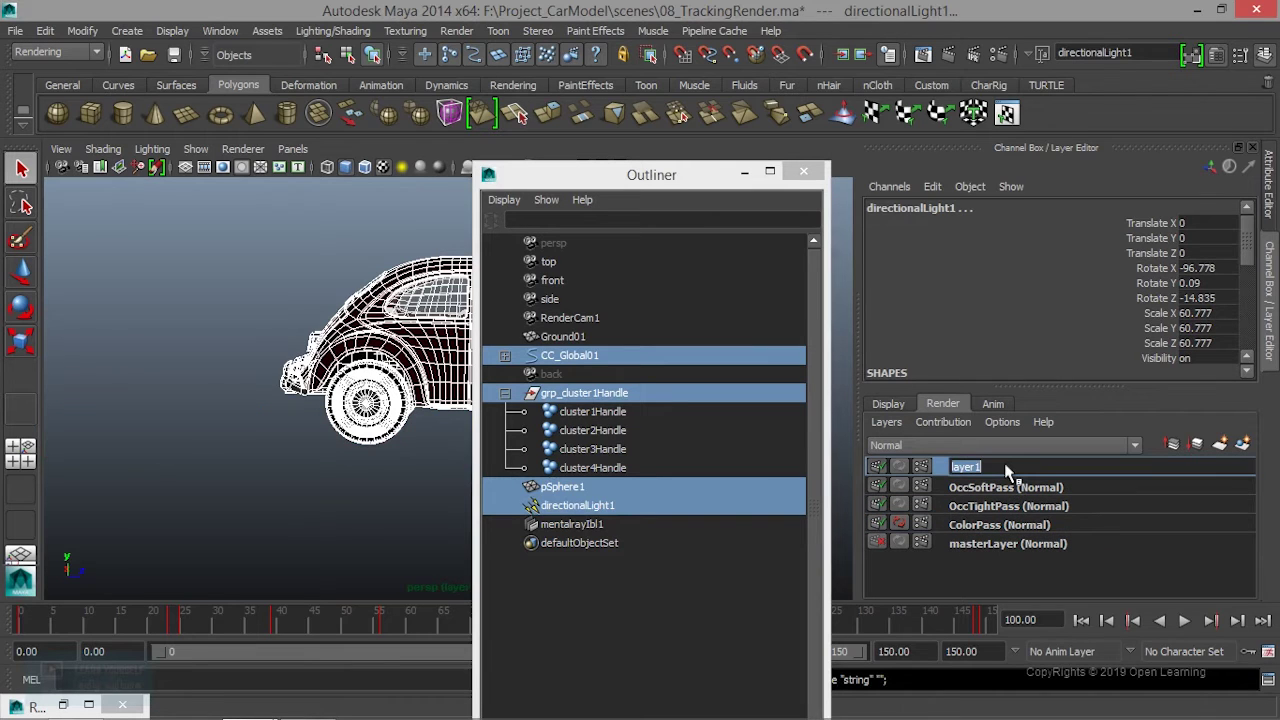
{"action": "type", "text": "Li"}
{"action": "type", "text": "ghtPas"}
{"action": "key", "text": "Return"}
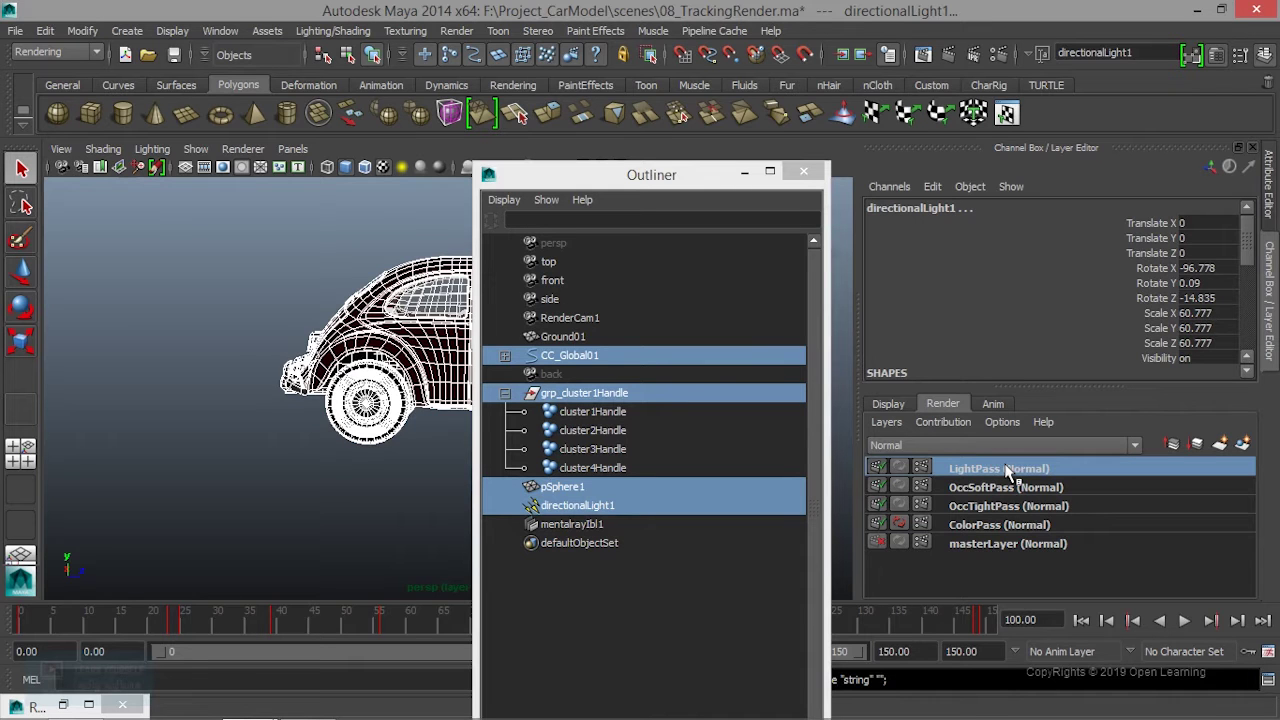
Step: Close the Outliner, deselect all, and orbit to a front three-quarter view in shaded mode
{"action": "left_click", "coordinate": [803, 172]}
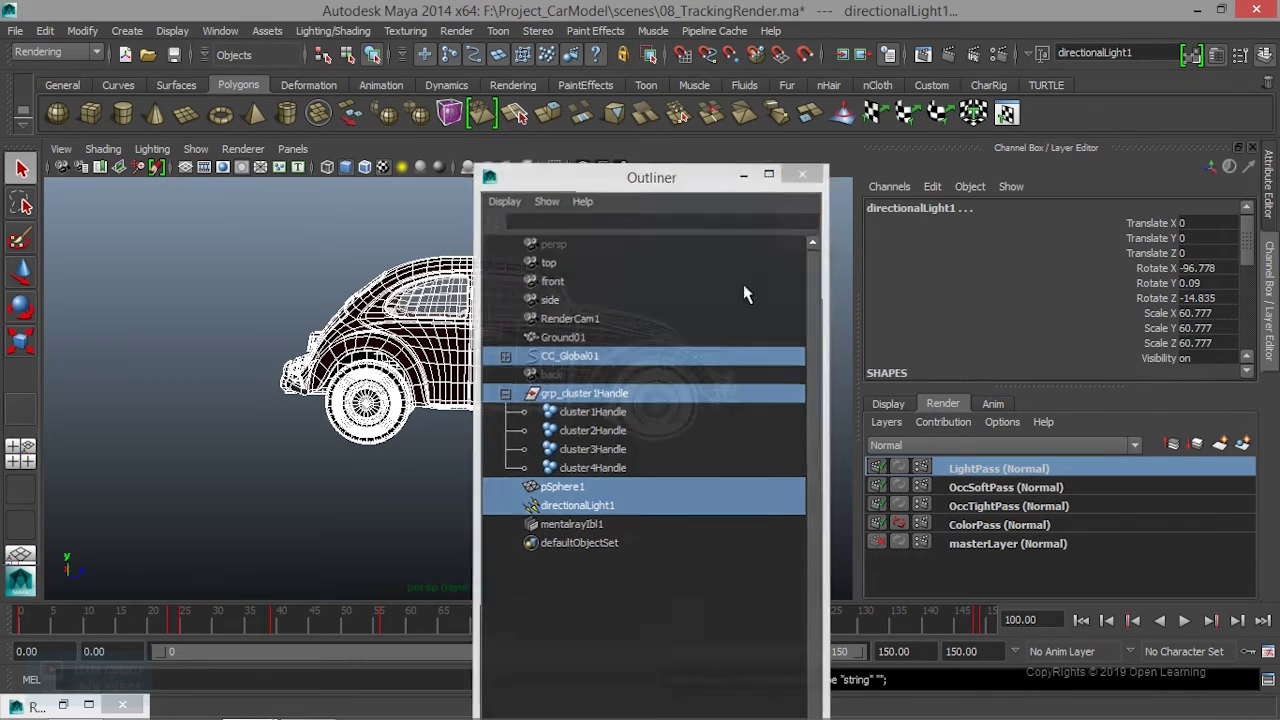
{"action": "left_click", "coordinate": [698, 327]}
{"action": "key", "text": "5"}
{"action": "left_click_drag", "start_coordinate": [698, 400], "coordinate": [534, 409], "text": "alt"}
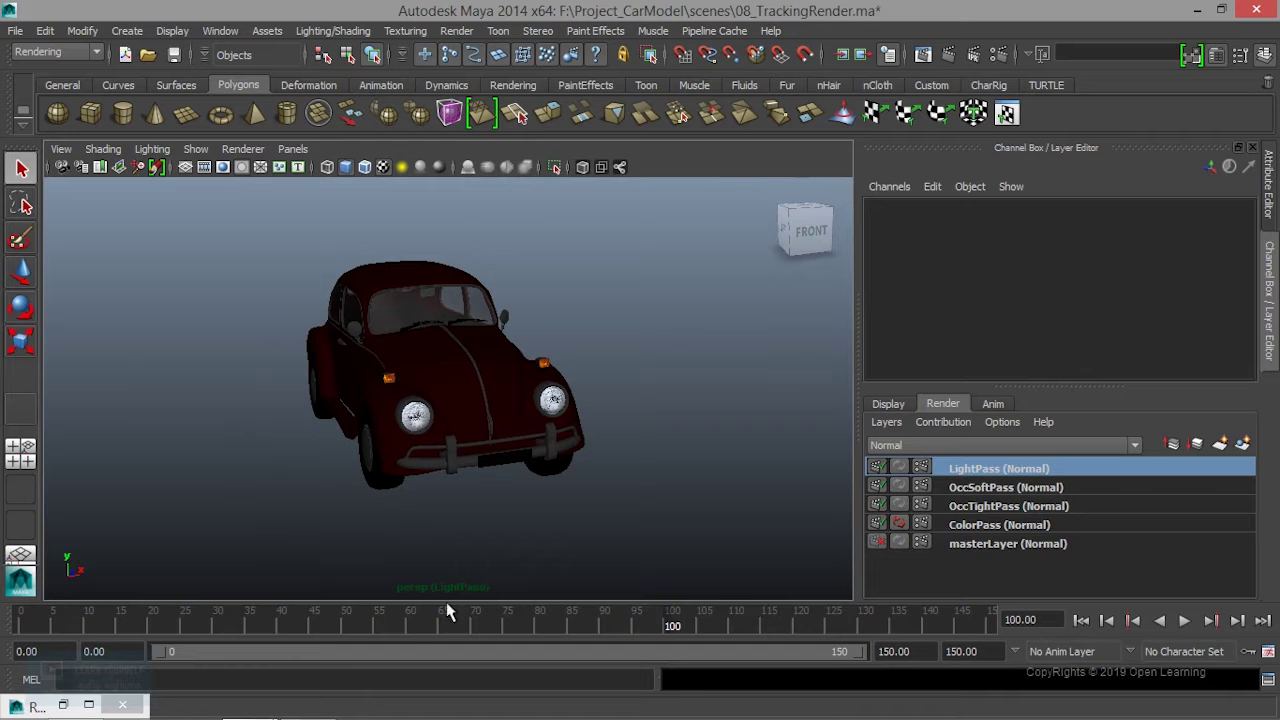
Step: Check the earlier render, then reopen the Outliner and minimize it
{"action": "left_click", "coordinate": [64, 707]}
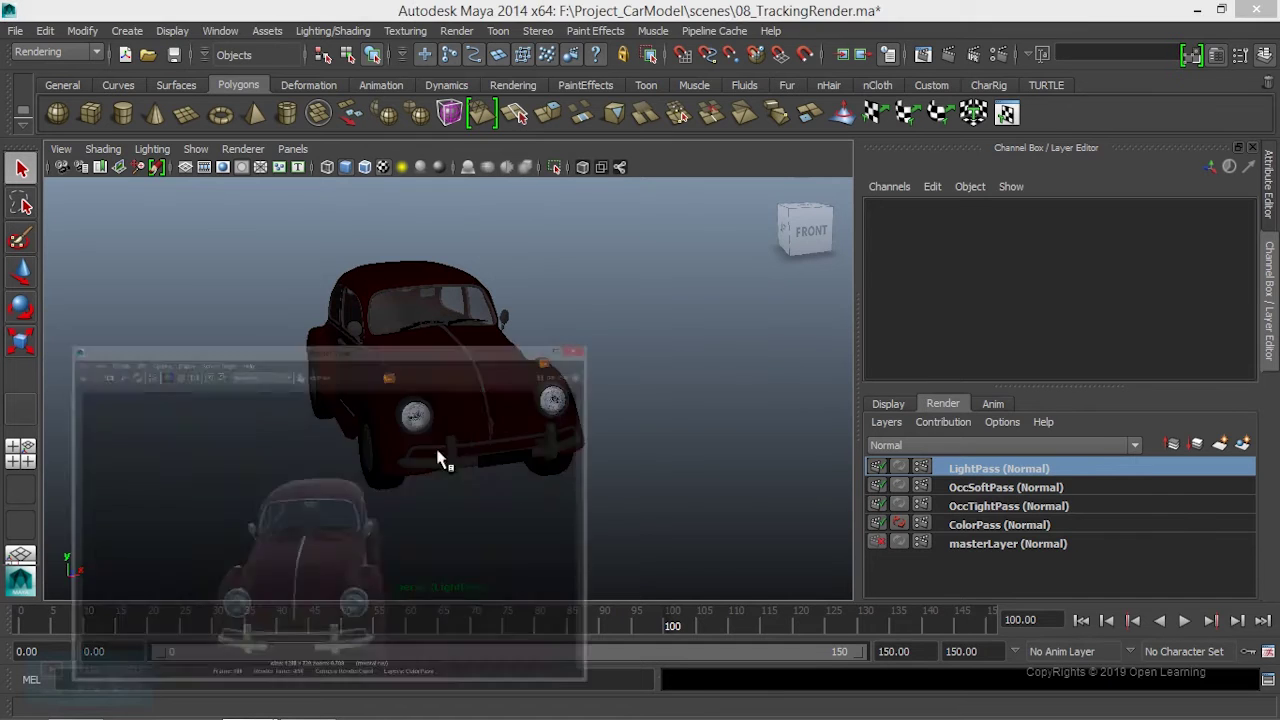
{"action": "left_click", "coordinate": [1016, 47]}
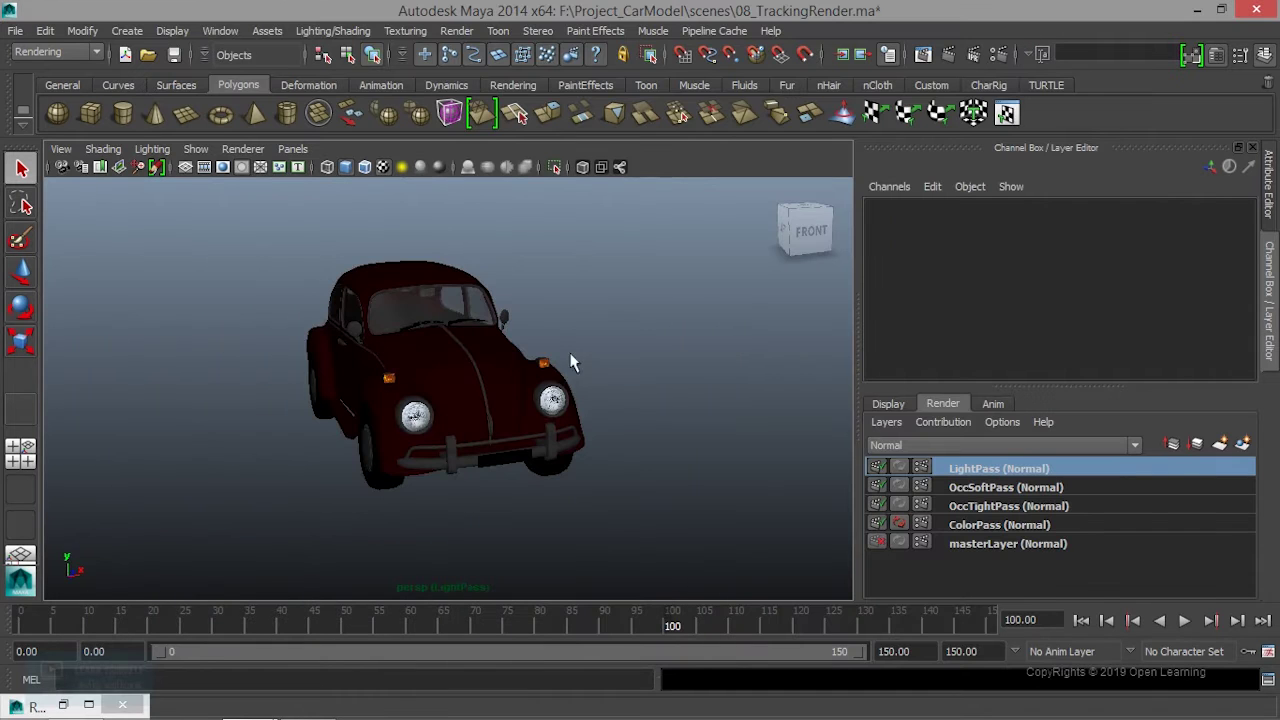
{"action": "left_click", "coordinate": [272, 33]}
{"action": "left_click", "coordinate": [239, 166]}
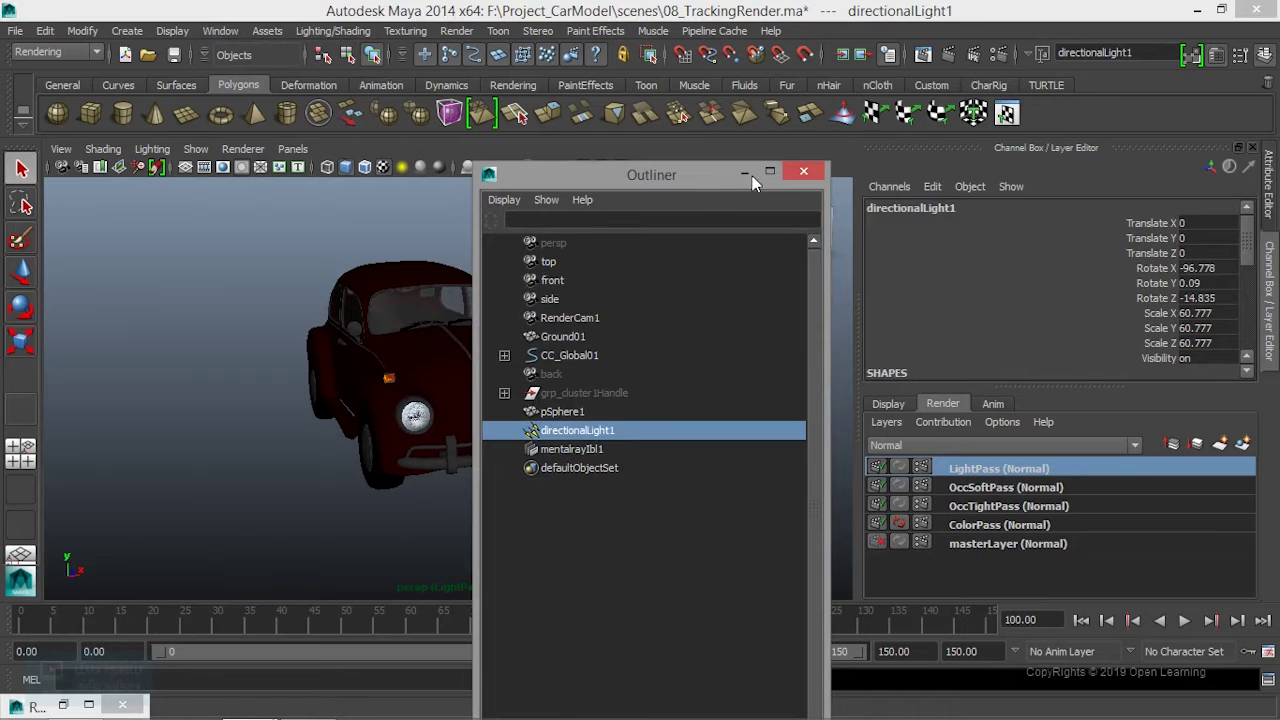
{"action": "left_click", "coordinate": [744, 174]}
{"action": "scroll", "coordinate": [538, 399], "scroll_direction": "down", "scroll_amount": 5}
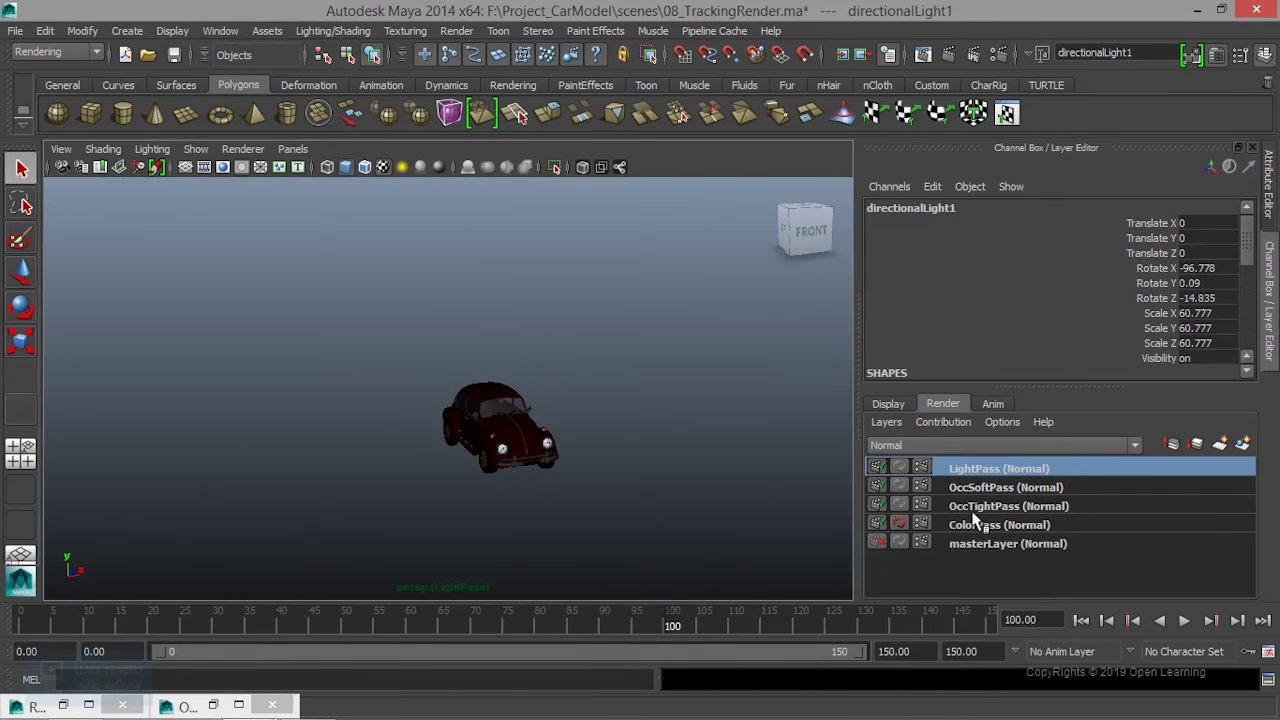
Step: Add the selected directionalLight1 to the LightPass layer, then deselect it
{"action": "right_click", "coordinate": [1005, 478]}
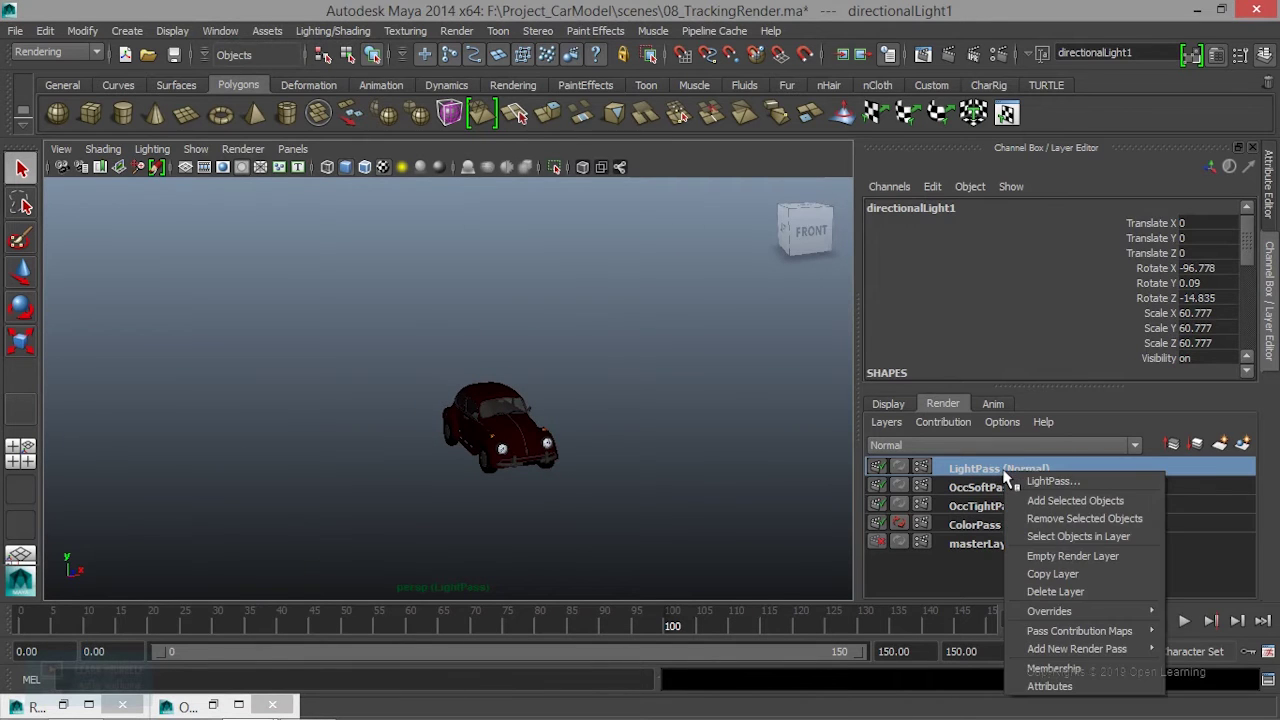
{"action": "left_click", "coordinate": [1040, 513]}
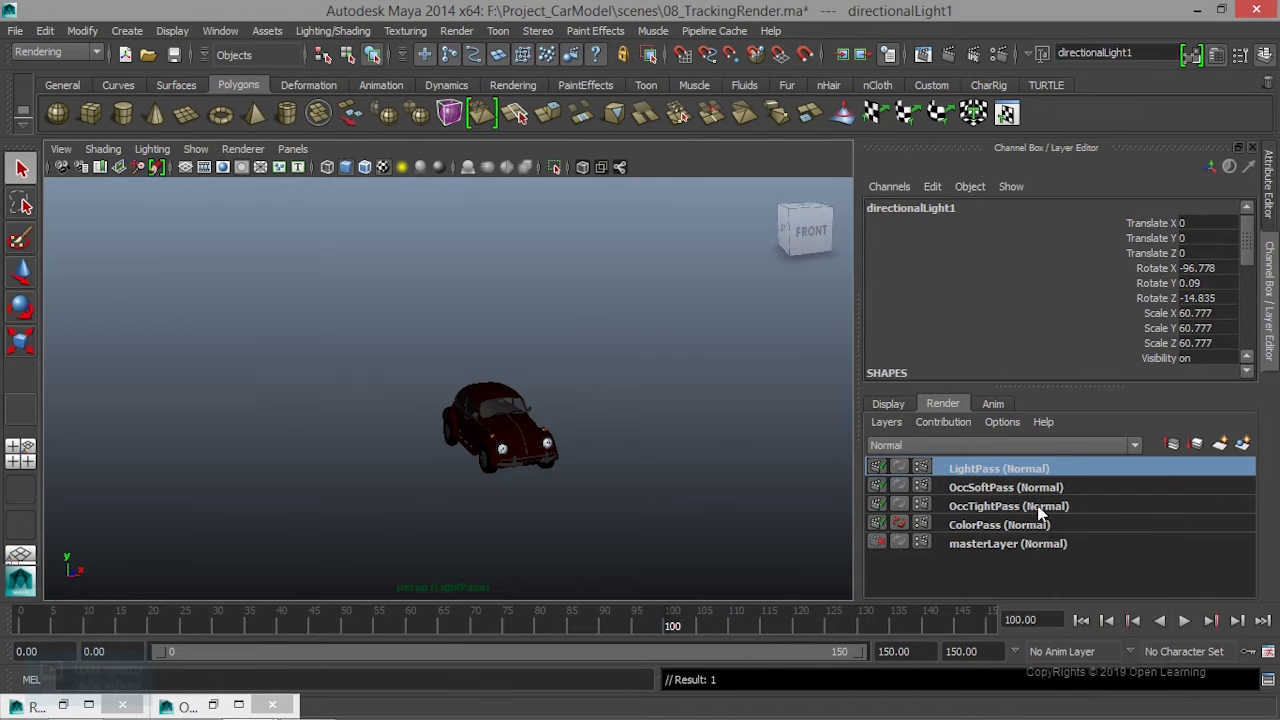
{"action": "left_click", "coordinate": [610, 450]}
{"action": "scroll", "coordinate": [613, 479], "scroll_direction": "up", "scroll_amount": 3}
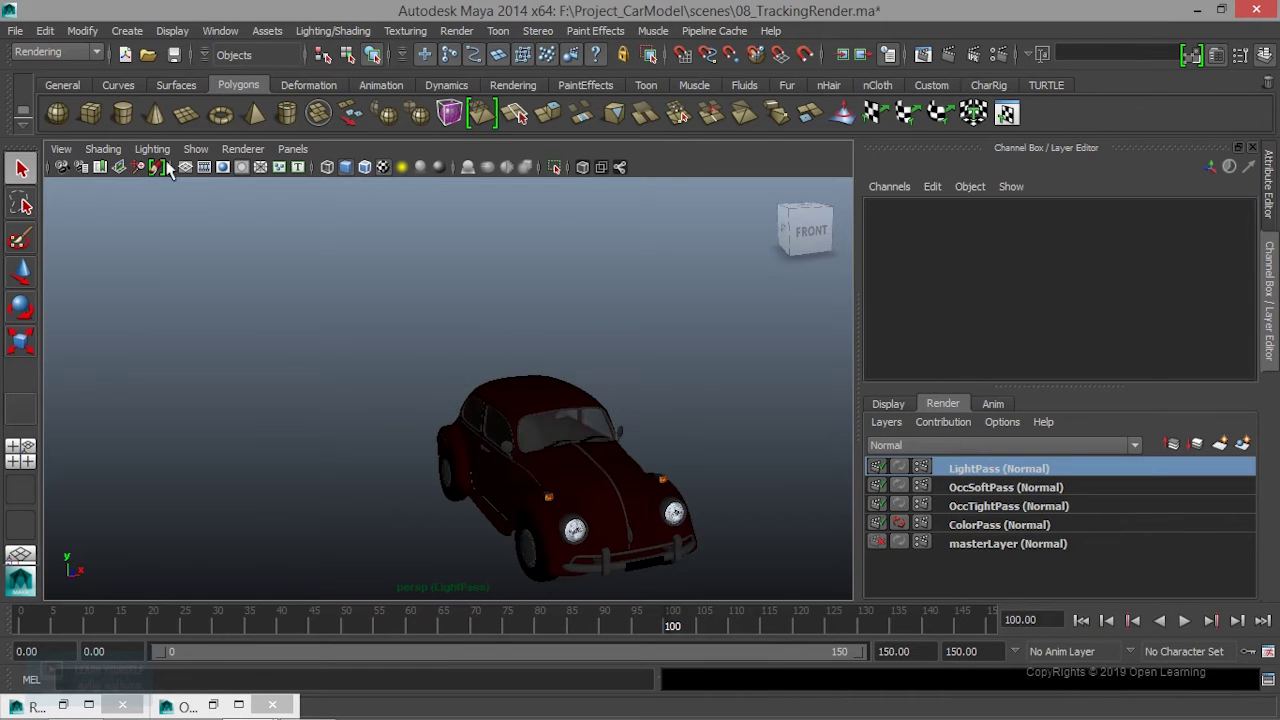
Step: Set the perspective panel to Show All and orbit around the car to see the lights
{"action": "left_click", "coordinate": [196, 148]}
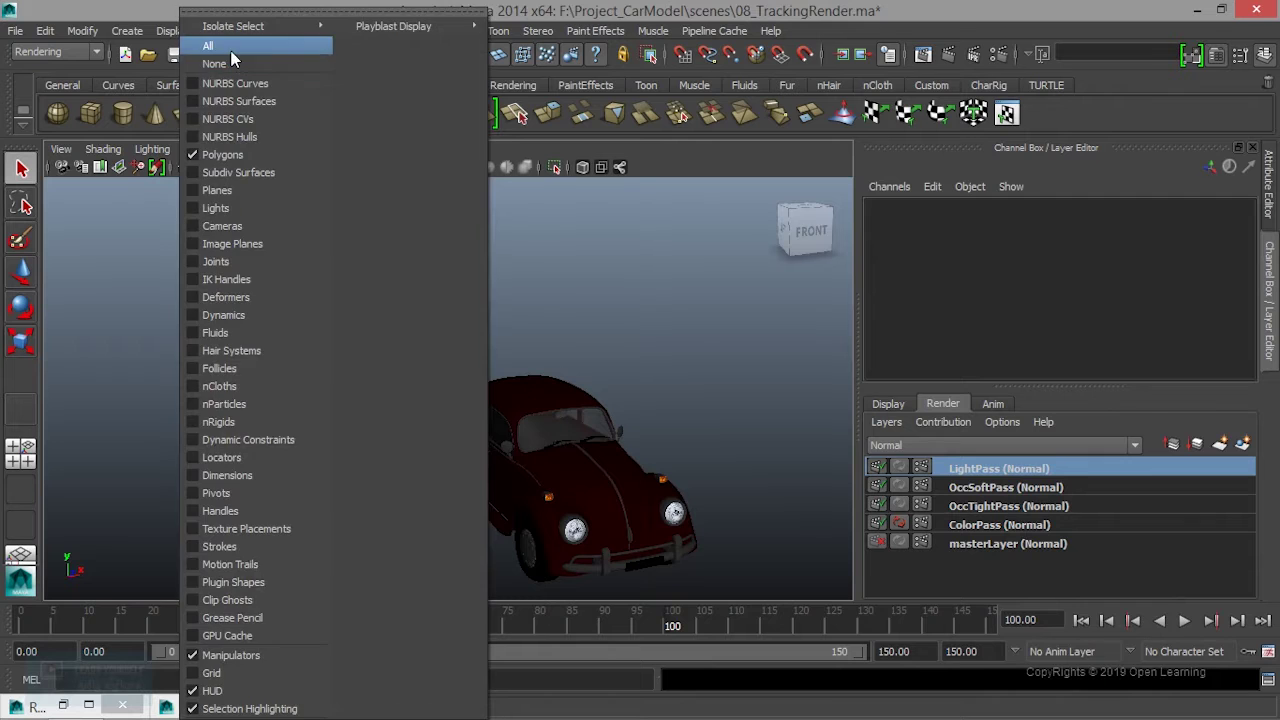
{"action": "left_click", "coordinate": [212, 46]}
{"action": "scroll", "coordinate": [420, 367], "scroll_direction": "down", "scroll_amount": 2}
{"action": "scroll", "coordinate": [420, 367], "scroll_direction": "down", "scroll_amount": 2}
{"action": "scroll", "coordinate": [420, 367], "scroll_direction": "up", "scroll_amount": 2}
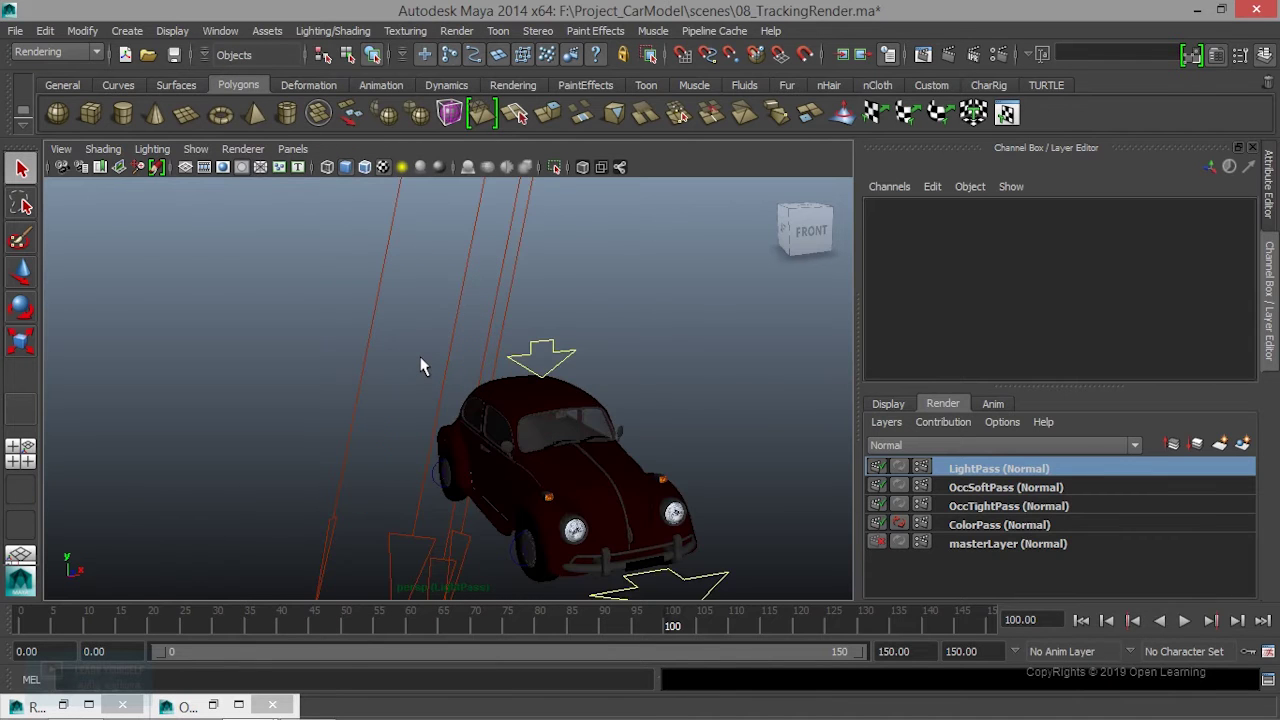
{"action": "left_click_drag", "start_coordinate": [422, 367], "coordinate": [544, 365], "text": "alt"}
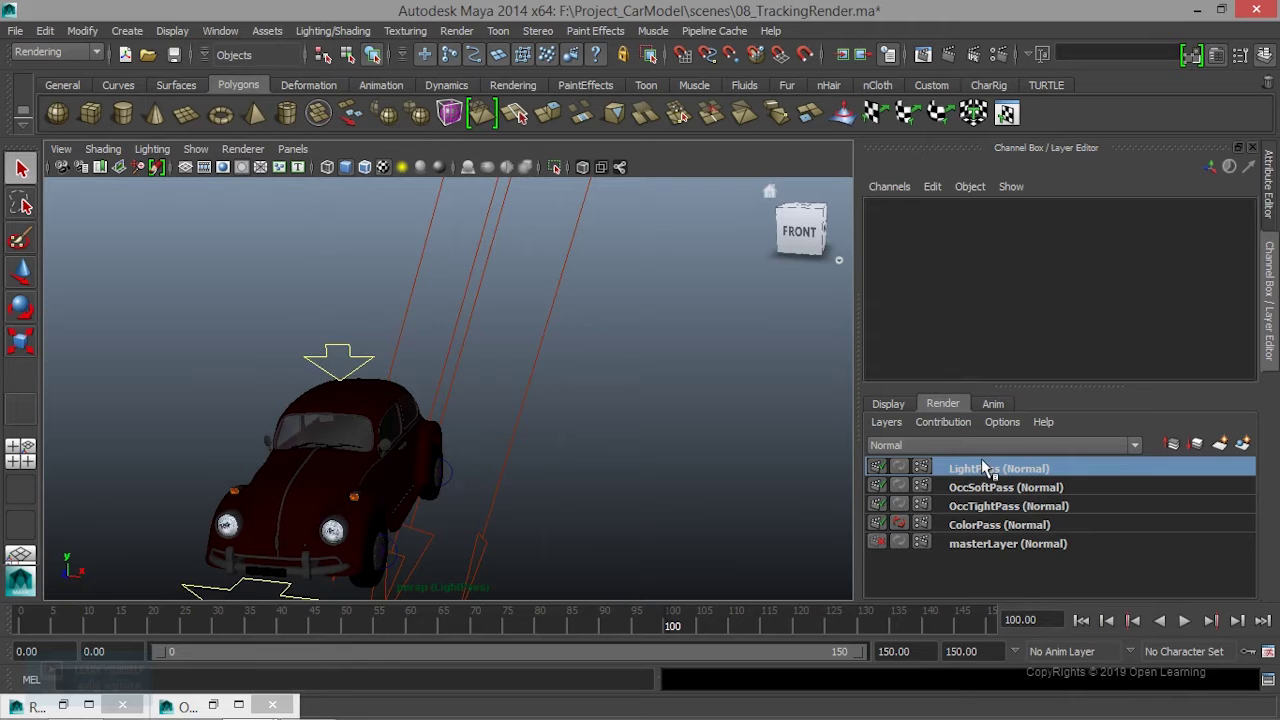
{"action": "mouse_move", "coordinate": [416, 482]}
{"action": "left_mouse_down", "text": "alt"}
{"action": "mouse_move", "coordinate": [543, 357]}
{"action": "mouse_move", "coordinate": [491, 357]}
{"action": "left_mouse_up", "text": "alt"}
{"action": "scroll", "coordinate": [497, 380], "scroll_direction": "up", "scroll_amount": 3}
{"action": "mouse_move", "coordinate": [503, 406]}
{"action": "left_mouse_down", "text": "alt"}
{"action": "mouse_move", "coordinate": [512, 401]}
{"action": "mouse_move", "coordinate": [470, 396]}
{"action": "left_mouse_up", "text": "alt"}
{"action": "scroll", "coordinate": [451, 393], "scroll_direction": "down", "scroll_amount": 3}
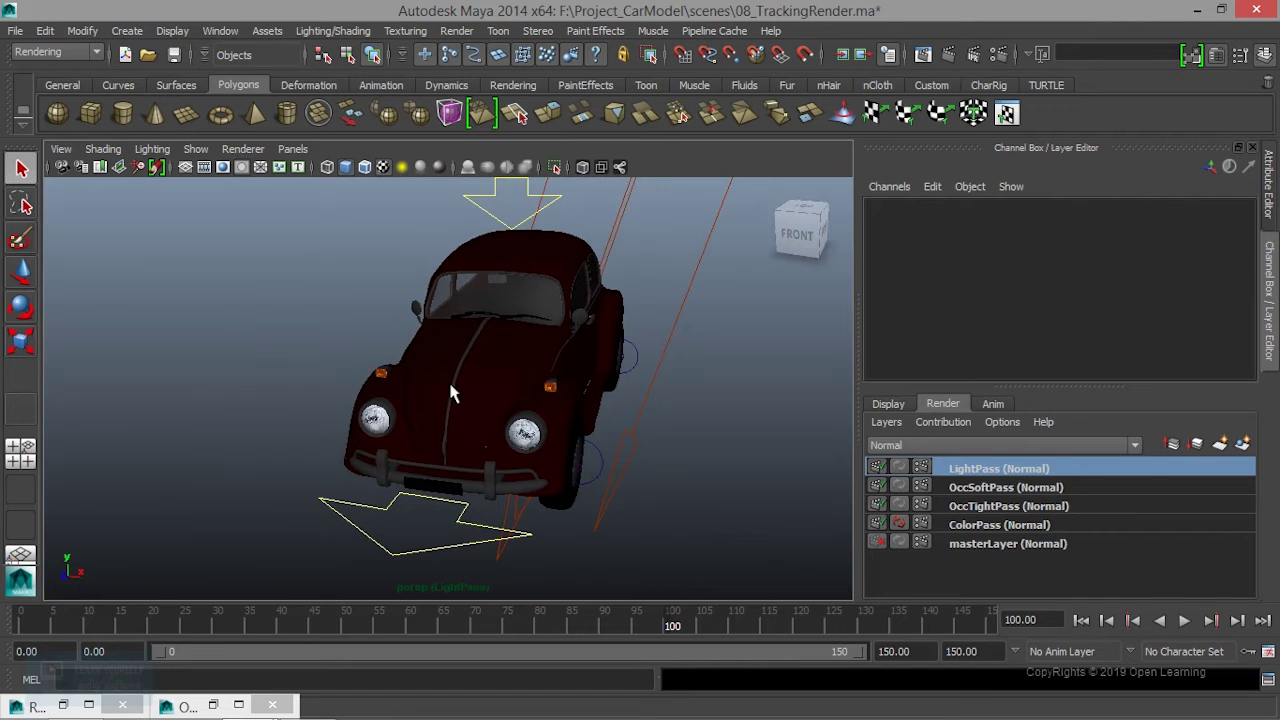
{"action": "left_click", "coordinate": [15, 30]}
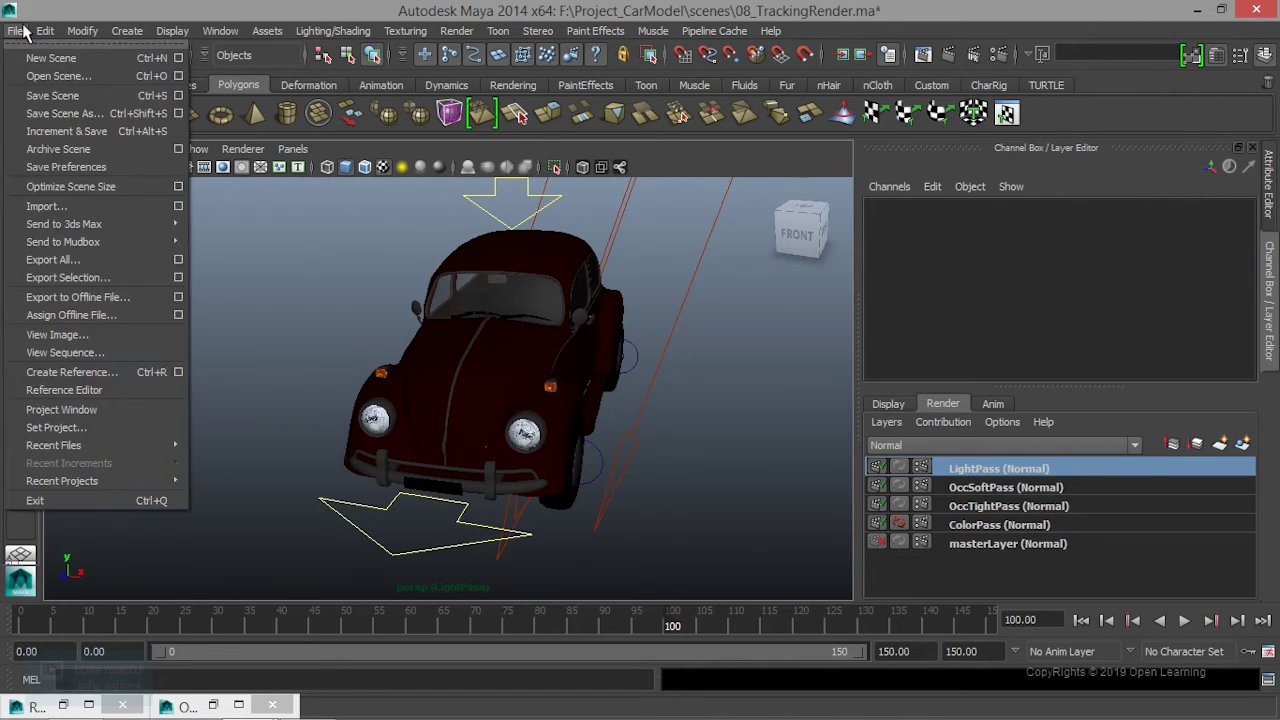
Step: Save Scene As in F:\Project_CarModel\scenes, changing 08_TrackingRender.ma to 09_TrackingRender.ma
{"action": "left_click", "coordinate": [62, 115]}
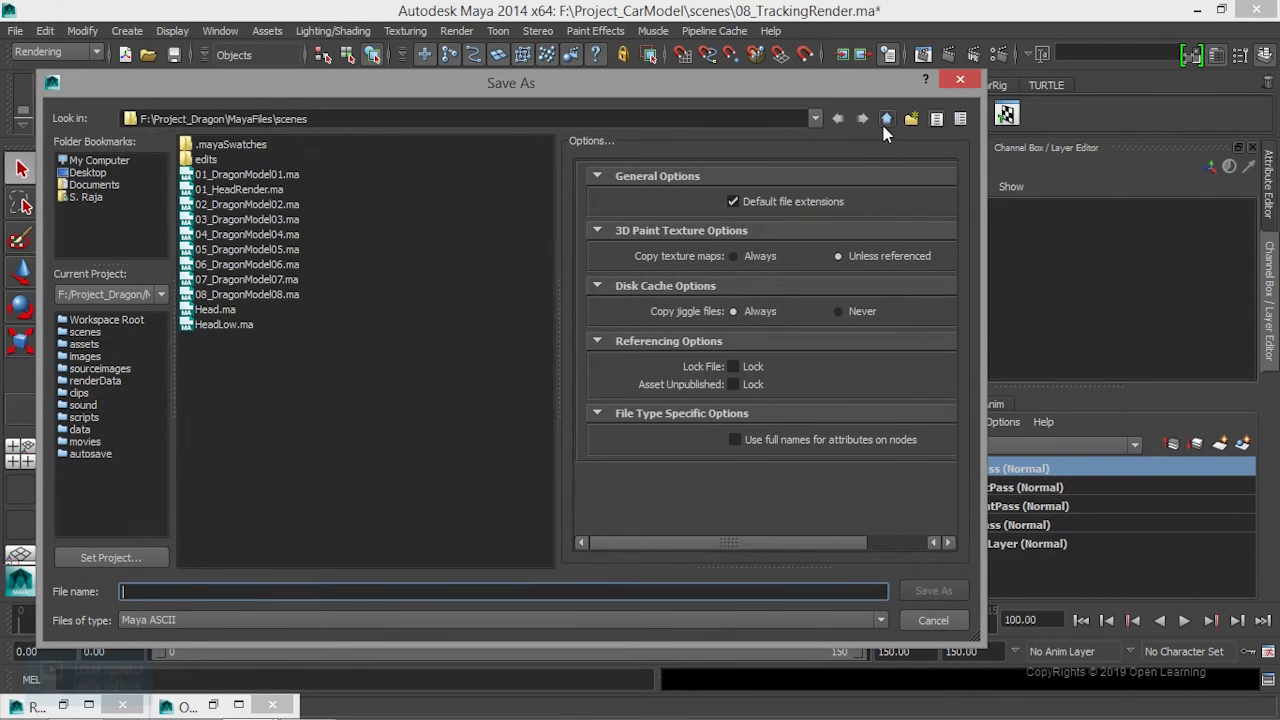
{"action": "left_click", "coordinate": [884, 128]}
{"action": "left_click", "coordinate": [884, 128]}
{"action": "left_click", "coordinate": [884, 128]}
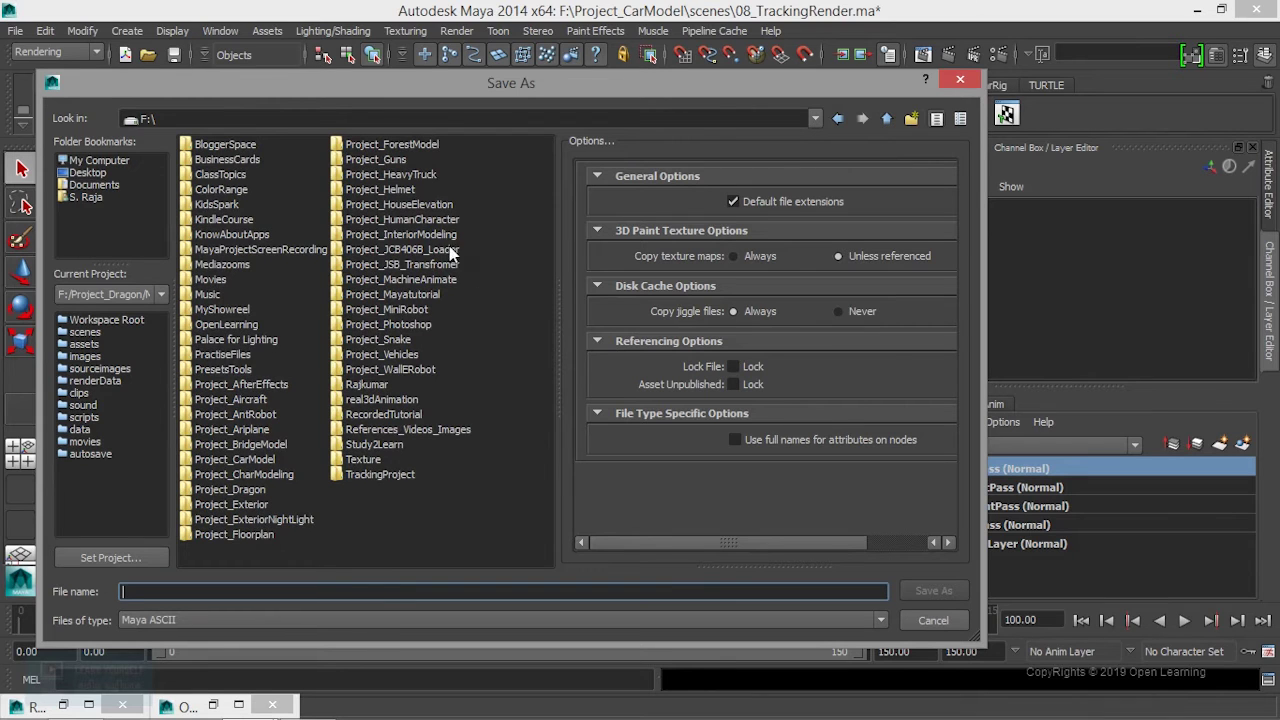
{"action": "double_click", "coordinate": [262, 459]}
{"action": "left_click", "coordinate": [212, 266]}
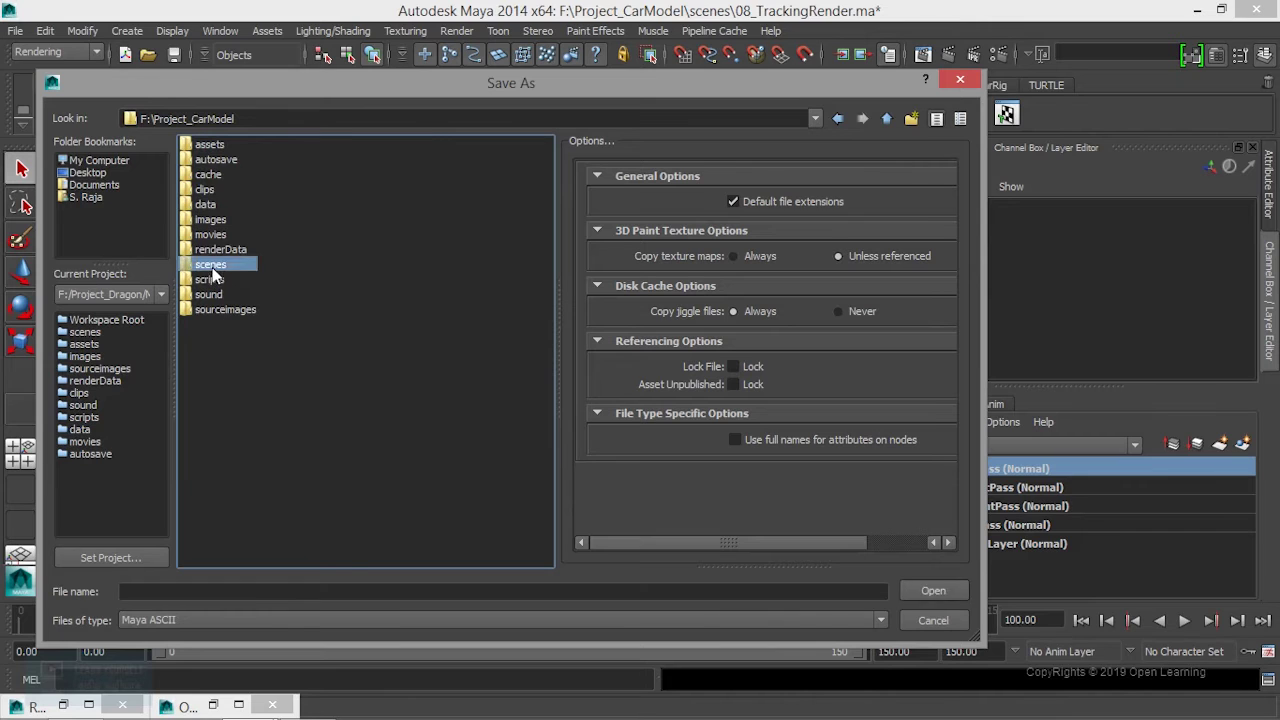
{"action": "double_click", "coordinate": [212, 276]}
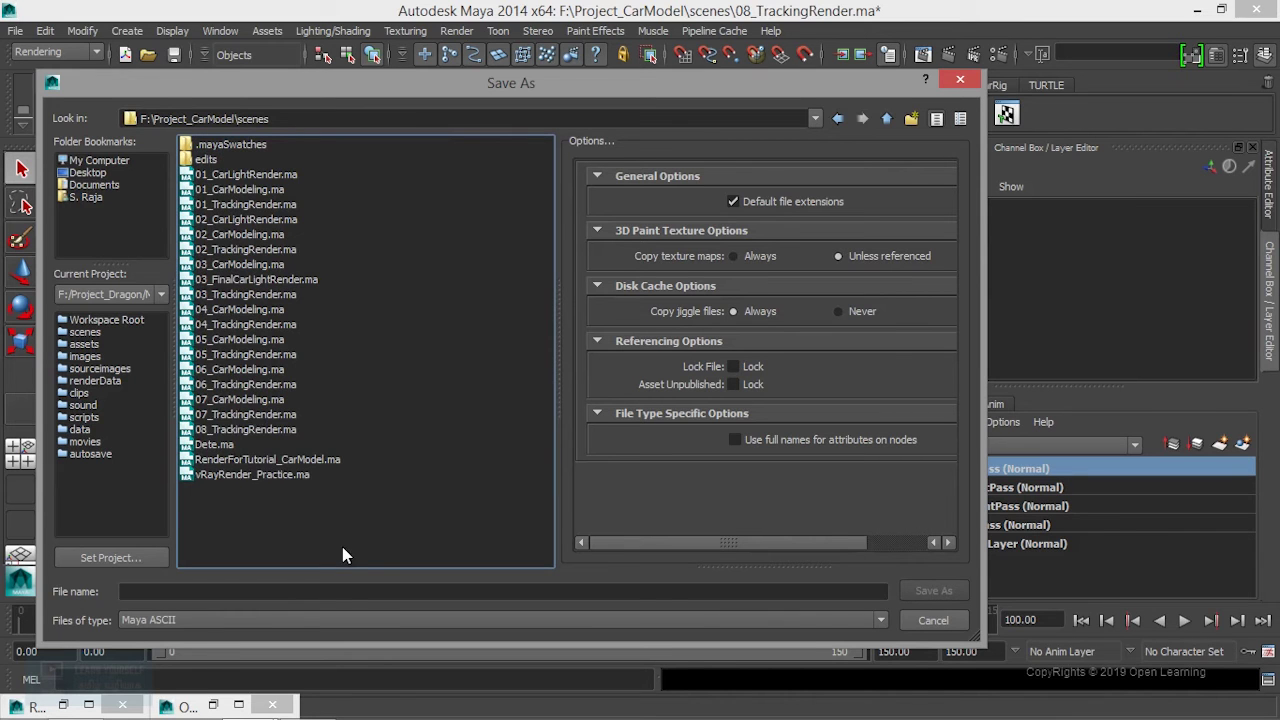
{"action": "left_click", "coordinate": [258, 431]}
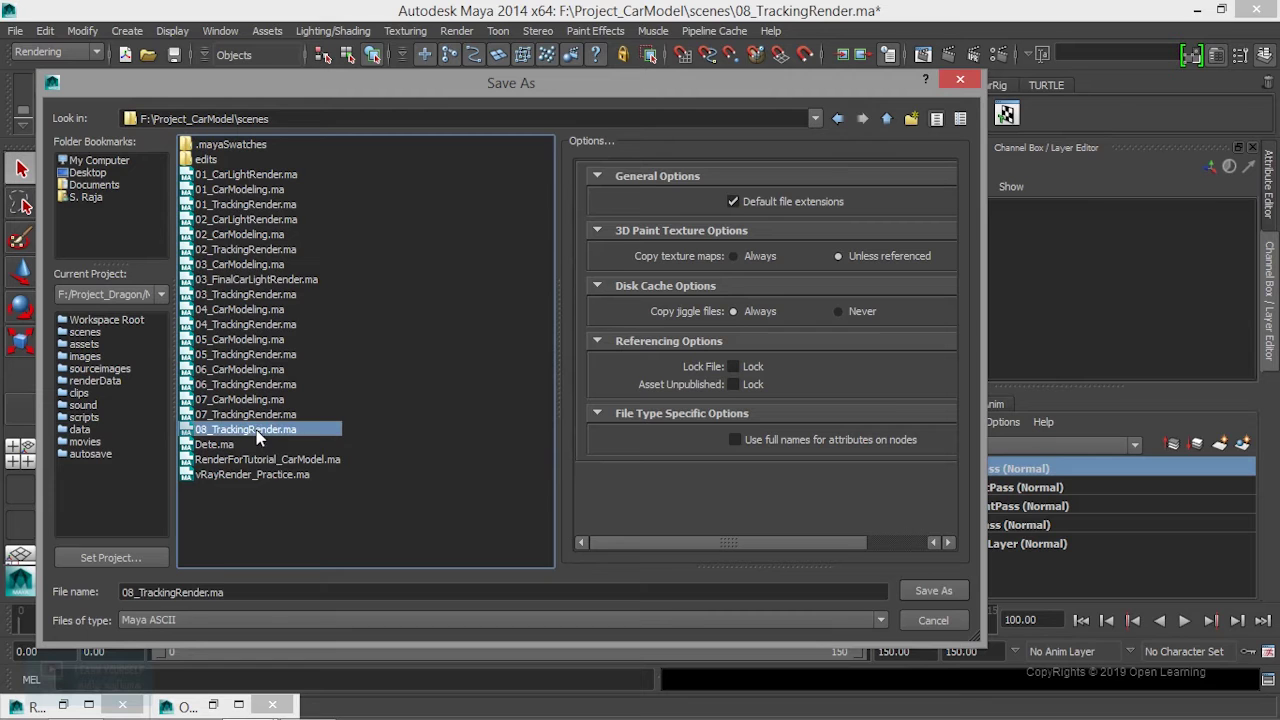
{"action": "left_click", "coordinate": [130, 592]}
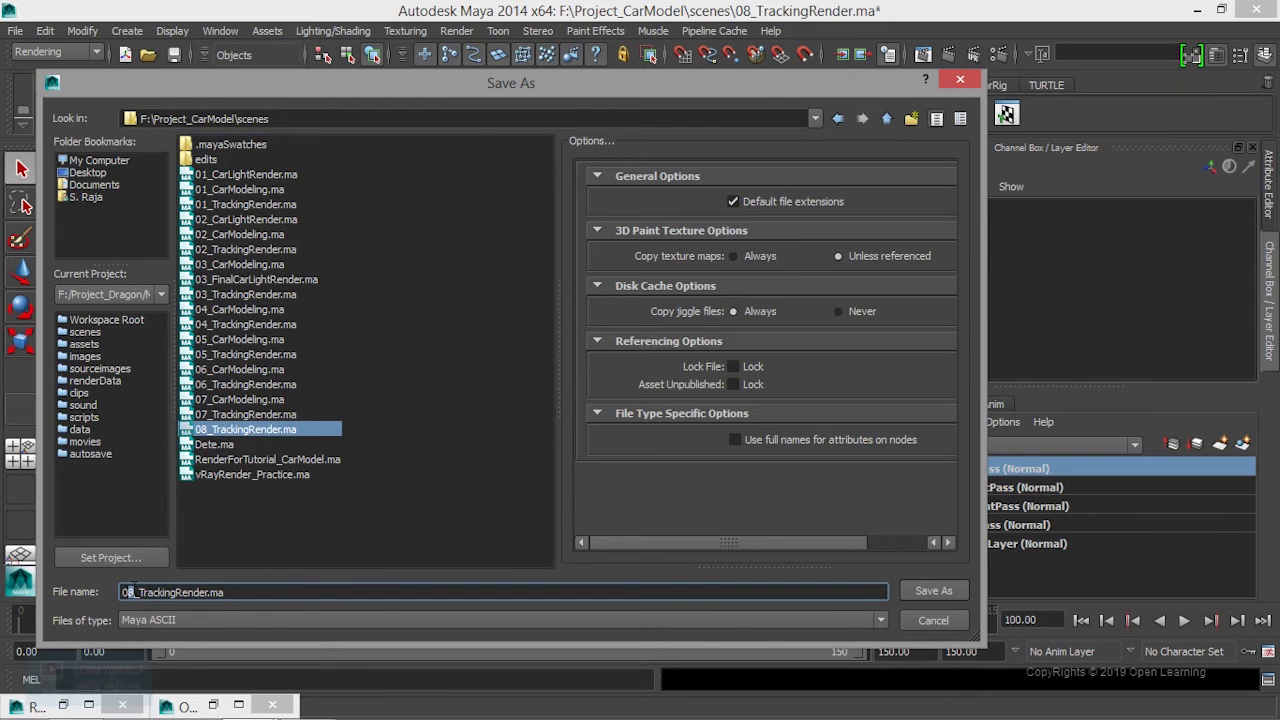
{"action": "type", "text": "9"}
{"action": "key", "text": "Return"}
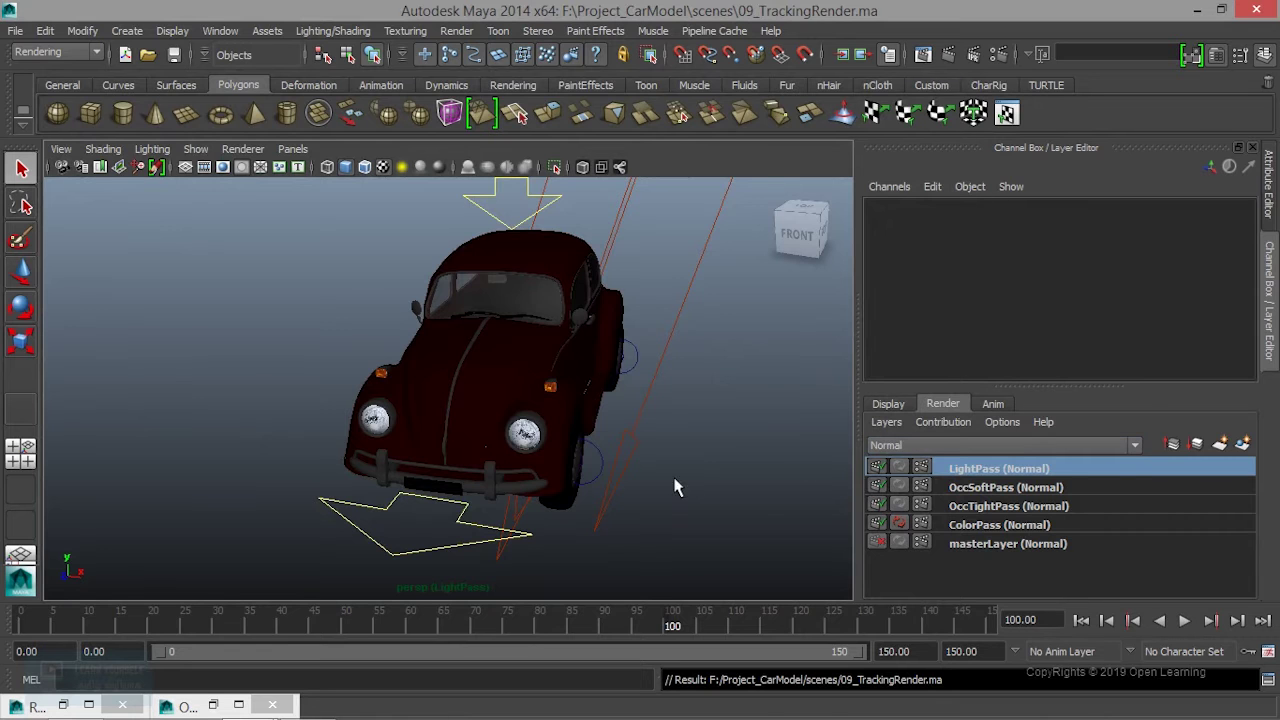
Step: Open the Hypershade and create a new Surface Shader material
{"action": "middle_click_drag", "start_coordinate": [677, 486], "coordinate": [712, 500], "text": "alt"}
{"action": "scroll", "coordinate": [712, 500], "scroll_direction": "up", "scroll_amount": 5}
{"action": "scroll", "coordinate": [606, 449], "scroll_direction": "up", "scroll_amount": 3}
{"action": "scroll", "coordinate": [447, 508], "scroll_direction": "down", "scroll_amount": 3}
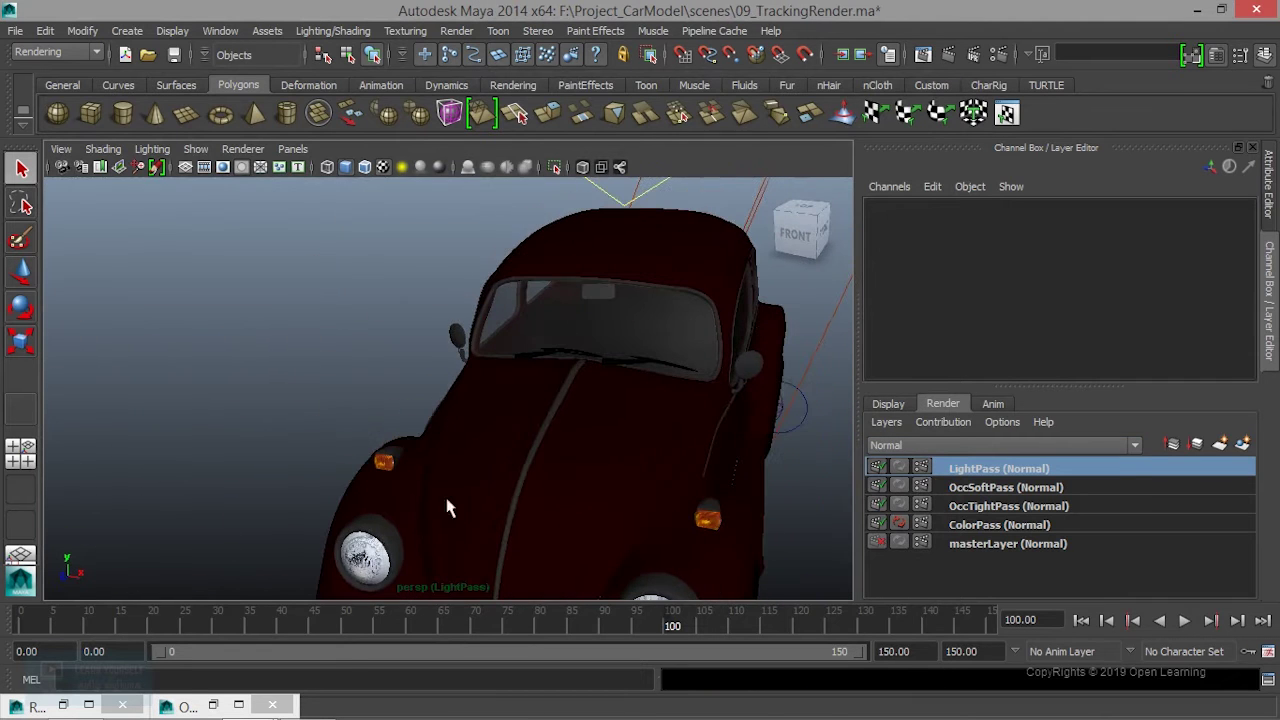
{"action": "left_click", "coordinate": [222, 31]}
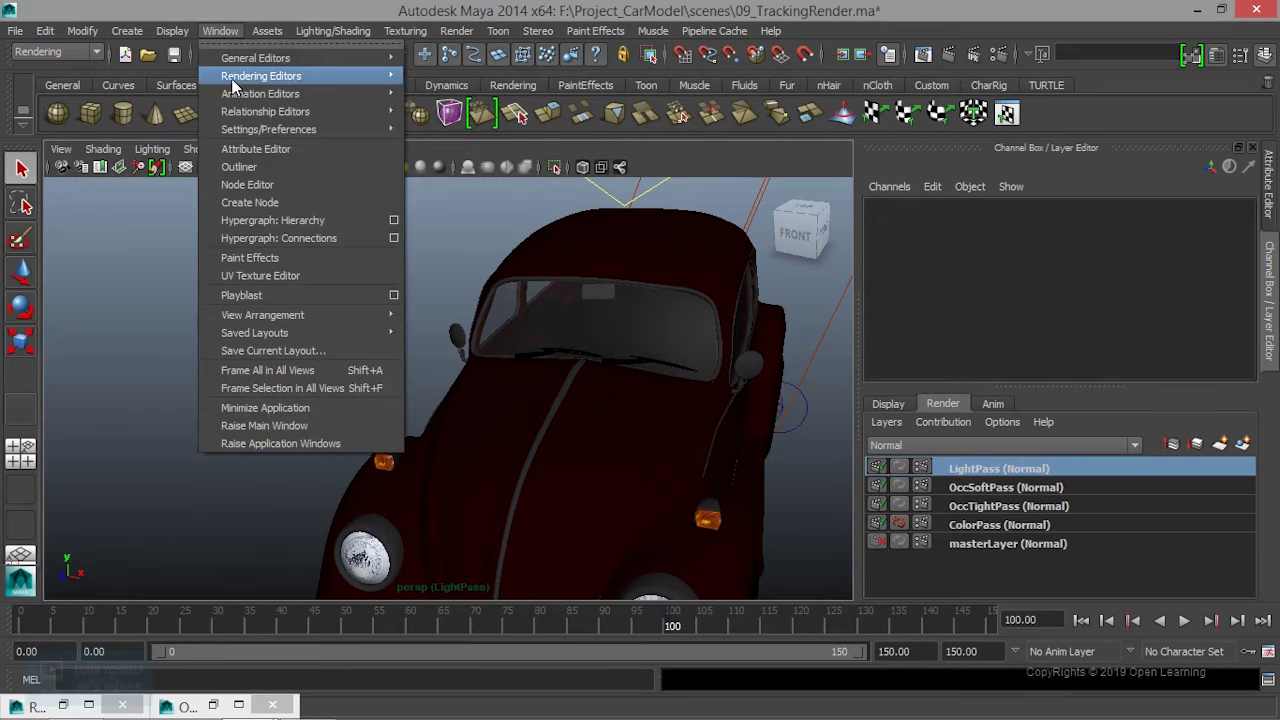
{"action": "mouse_move", "coordinate": [261, 76]}
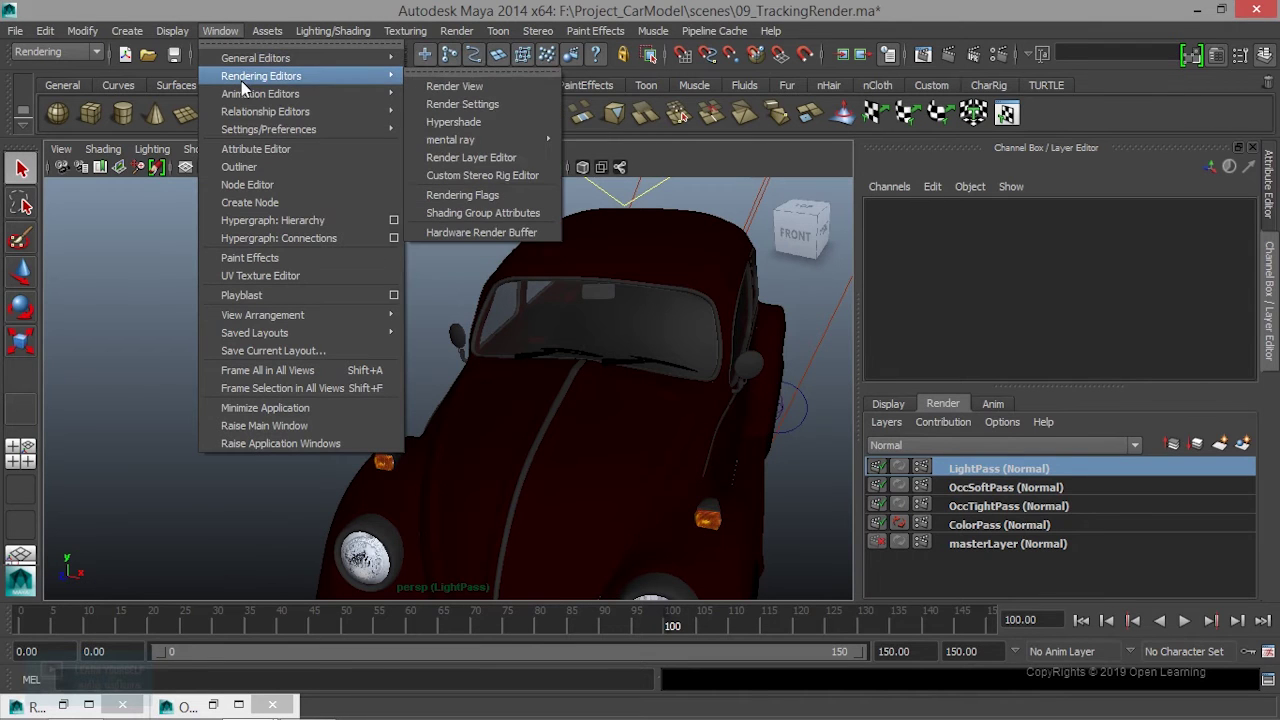
{"action": "left_click", "coordinate": [466, 122]}
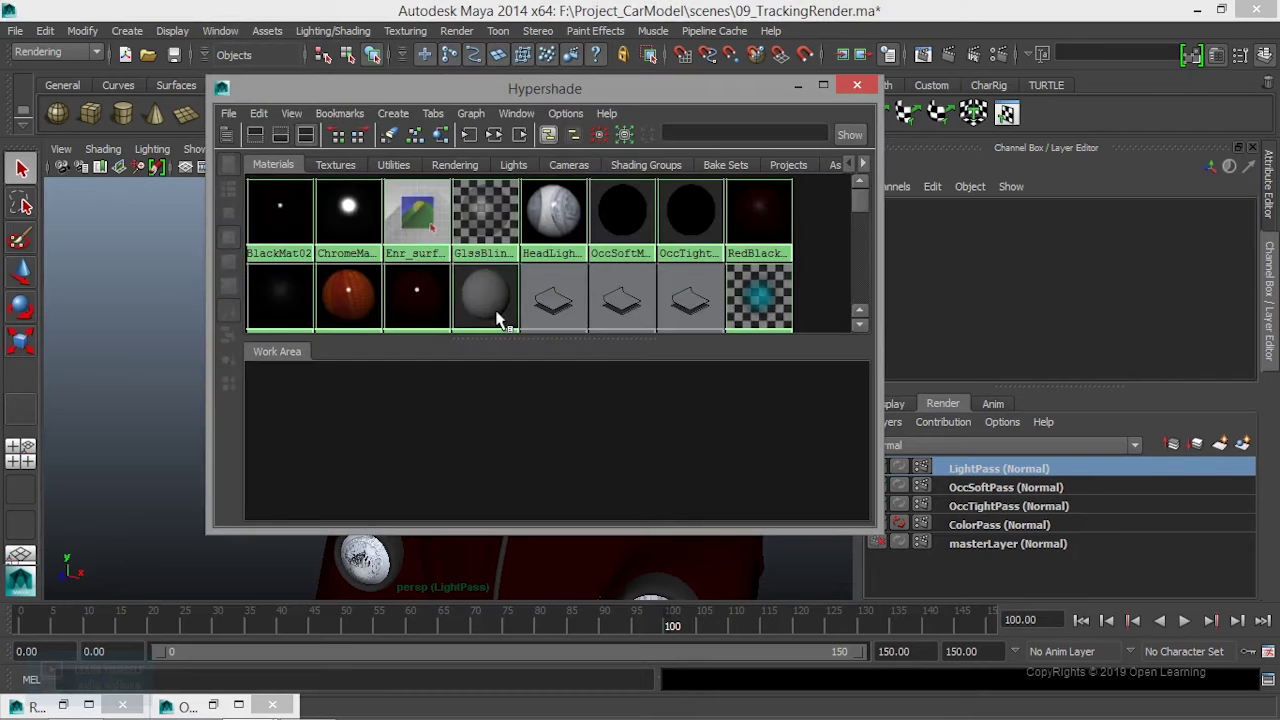
{"action": "left_click", "coordinate": [393, 113]}
{"action": "mouse_move", "coordinate": [459, 20]}
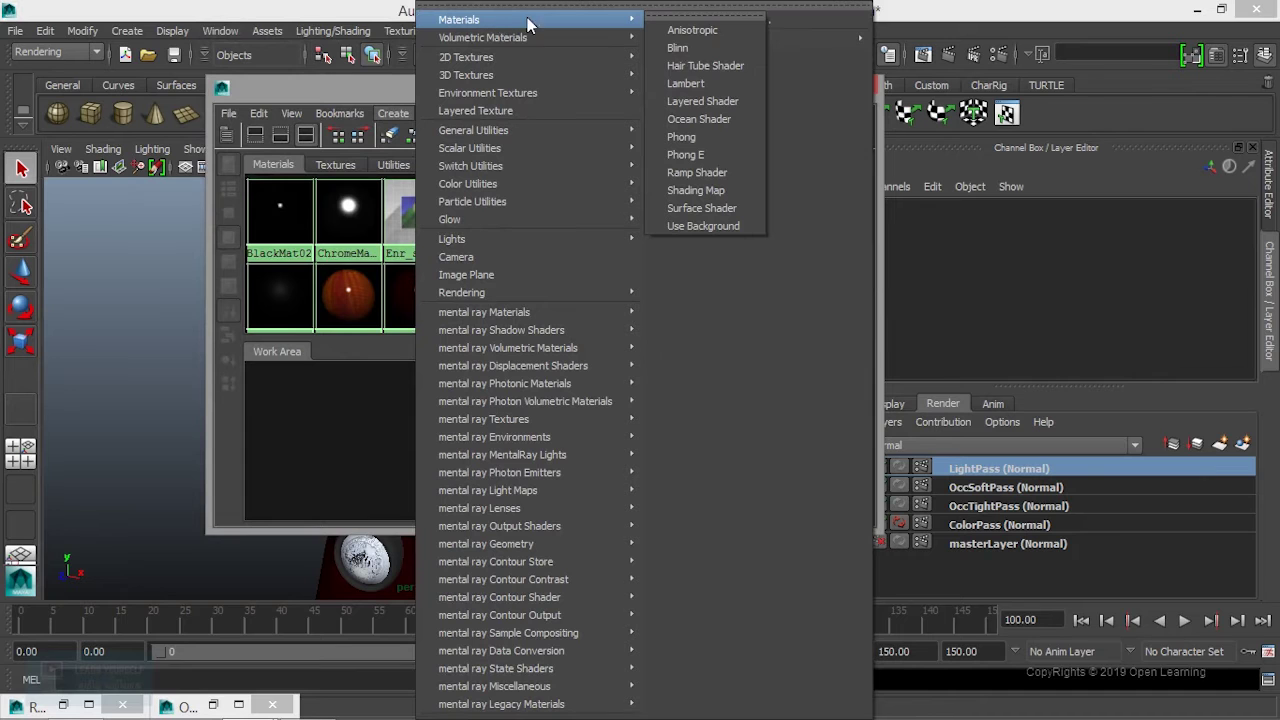
{"action": "left_click", "coordinate": [702, 208]}
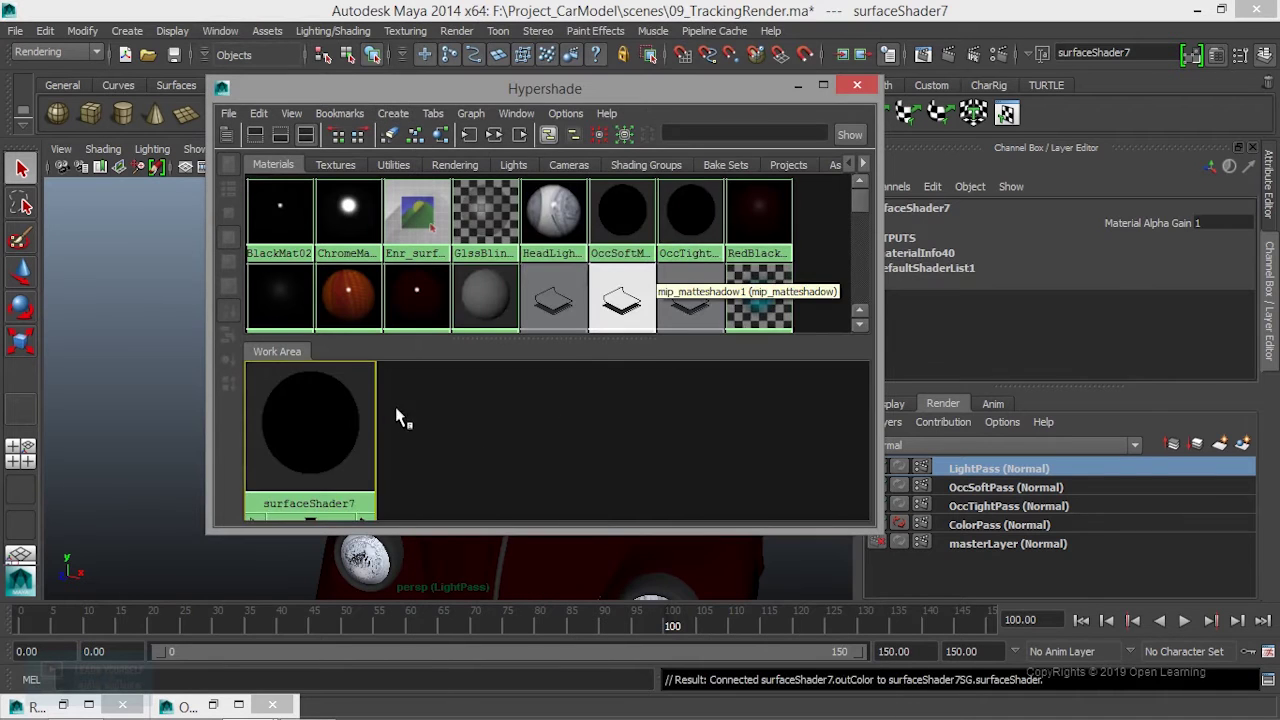
Step: Rename the surface shader to Transferant_Mat01 in the Attribute Editor
{"action": "double_click", "coordinate": [405, 427]}
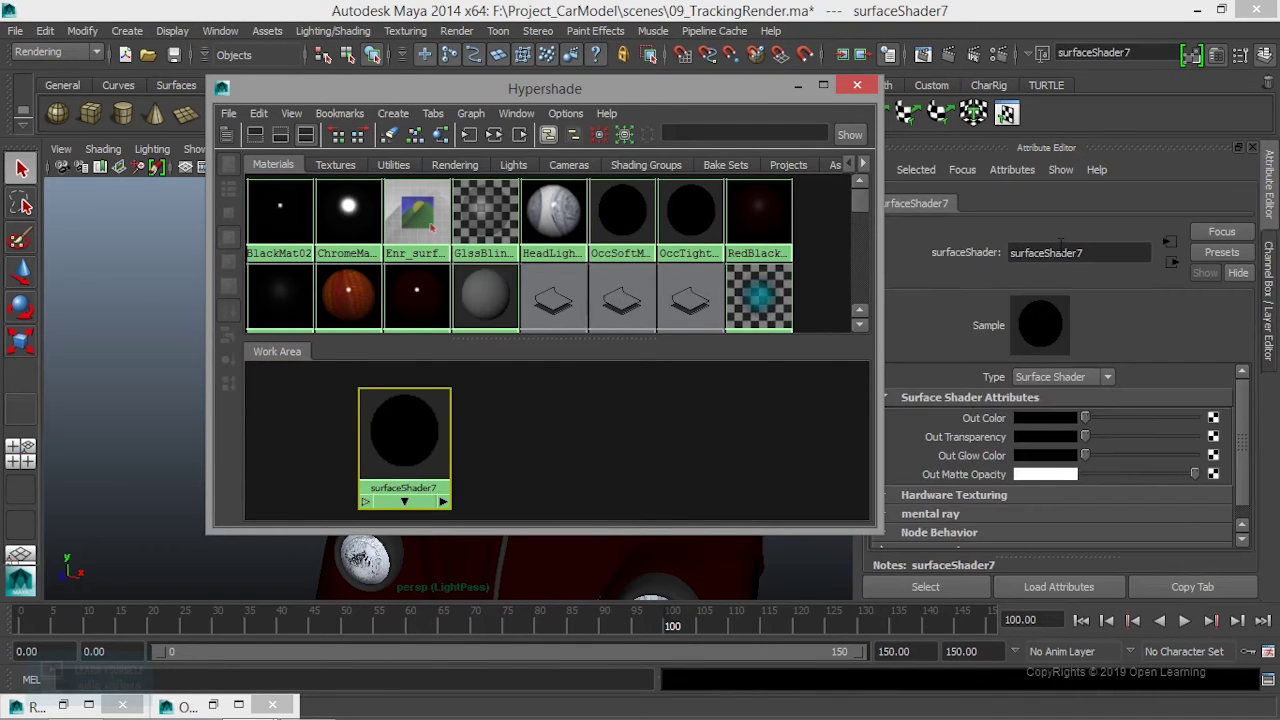
{"action": "double_click", "coordinate": [1090, 253]}
{"action": "type", "text": "Transferant_Mat01"}
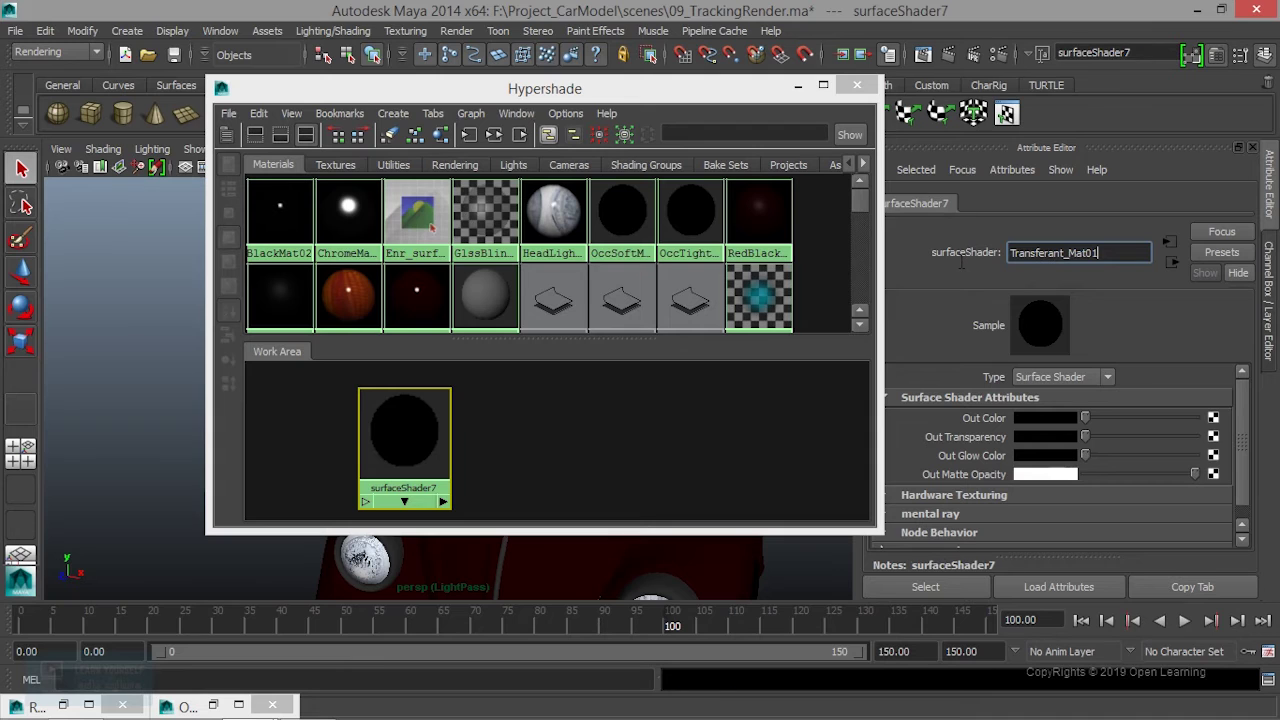
{"action": "key", "text": "Return"}
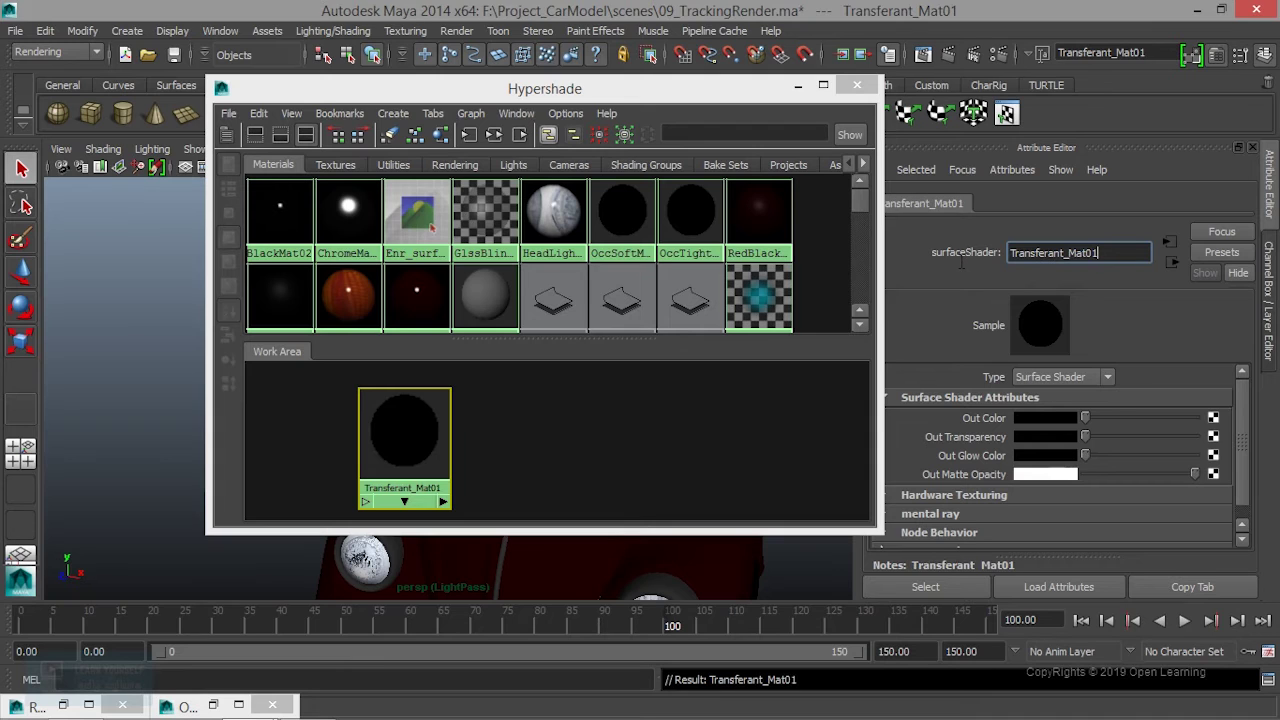
{"action": "left_click_drag", "start_coordinate": [420, 446], "coordinate": [437, 438]}
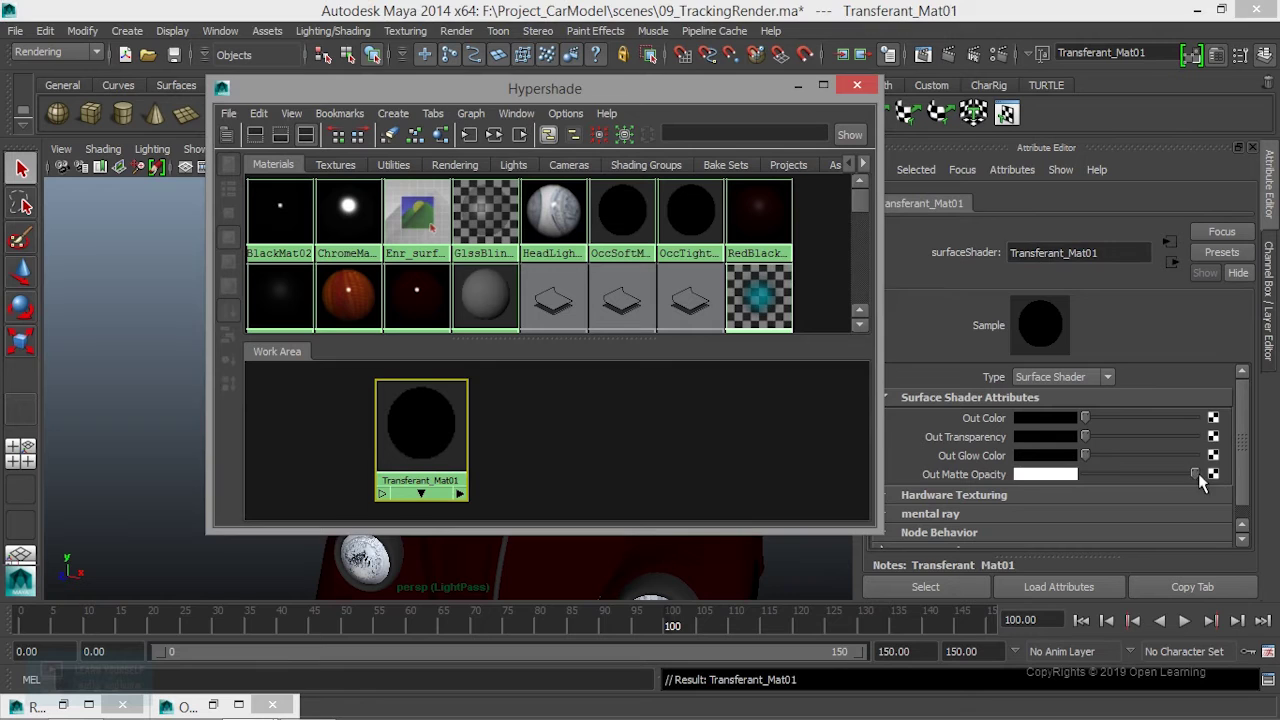
Step: Test lowering the shader's matte opacity, restore it to white, and reframe the car view
{"action": "left_click_drag", "start_coordinate": [1198, 473], "coordinate": [1084, 473]}
{"action": "left_click_drag", "start_coordinate": [763, 98], "coordinate": [1204, 208]}
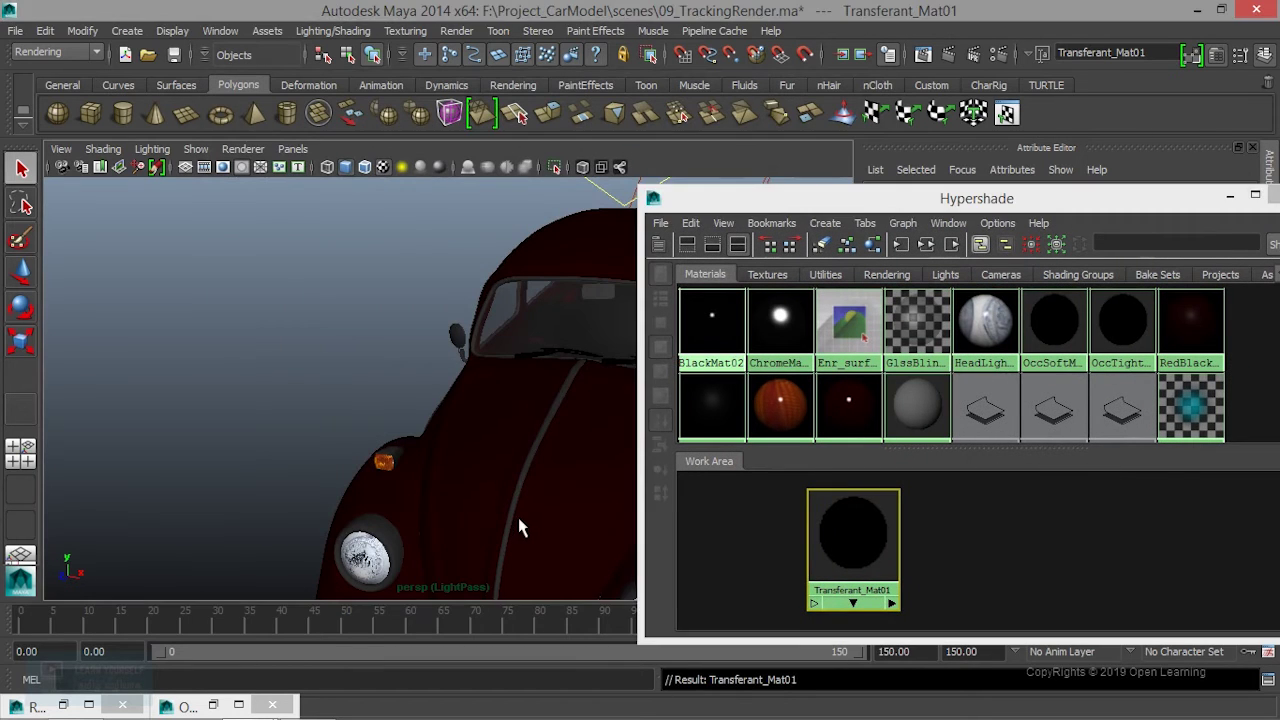
{"action": "left_click_drag", "start_coordinate": [455, 495], "coordinate": [414, 477], "text": "alt"}
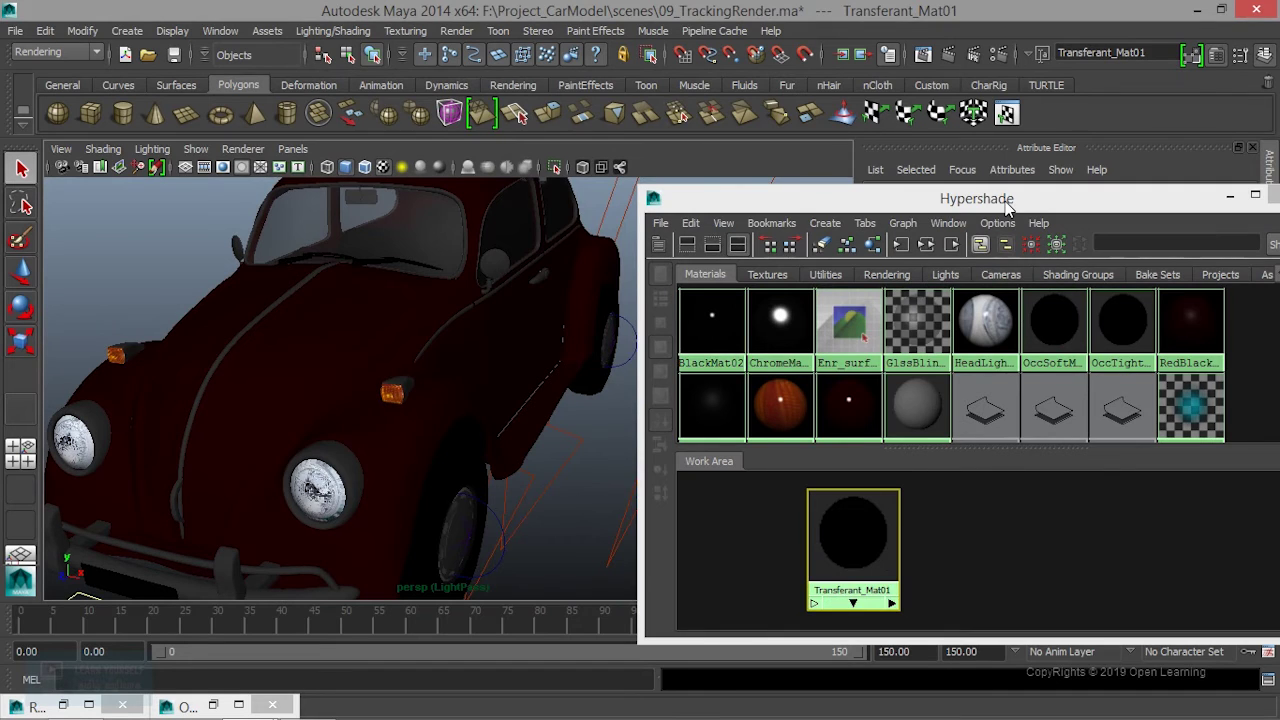
{"action": "left_click_drag", "start_coordinate": [1006, 202], "coordinate": [628, 129]}
{"action": "left_click_drag", "start_coordinate": [1087, 476], "coordinate": [1212, 478]}
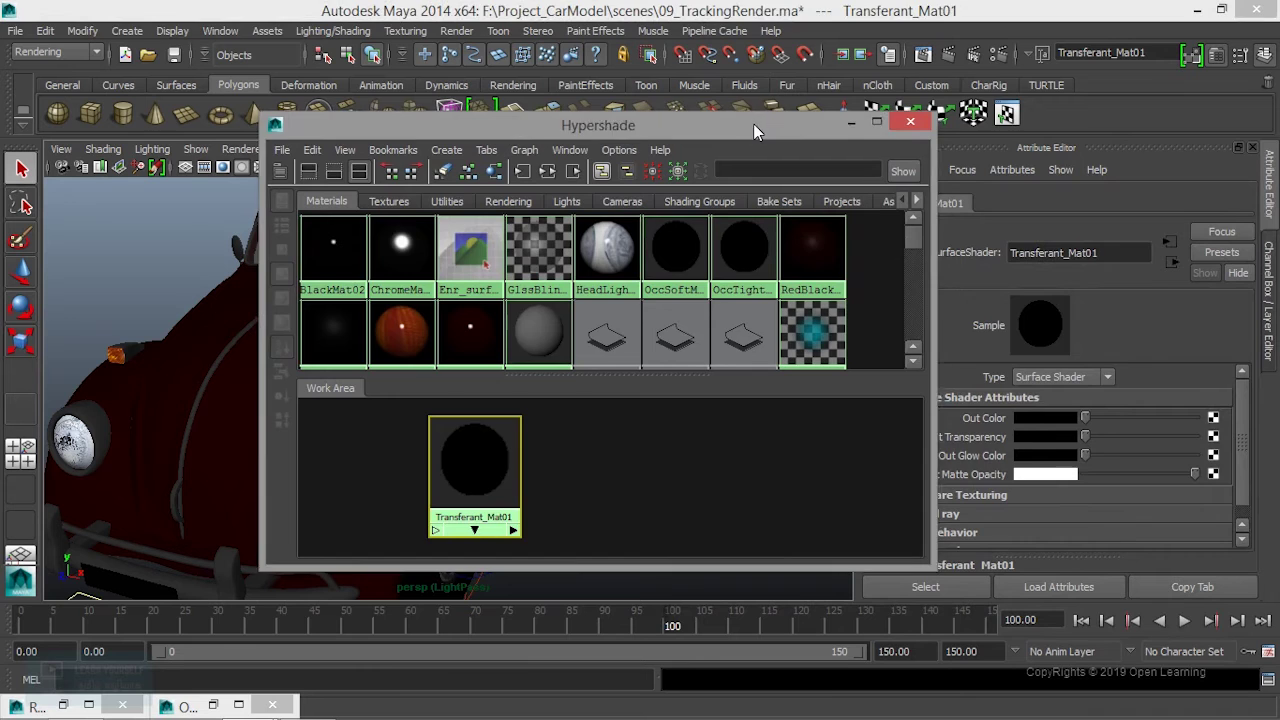
{"action": "left_click_drag", "start_coordinate": [756, 124], "coordinate": [1080, 125]}
{"action": "scroll", "coordinate": [471, 343], "scroll_direction": "down", "scroll_amount": 3}
{"action": "left_click_drag", "start_coordinate": [471, 343], "coordinate": [403, 360], "text": "alt"}
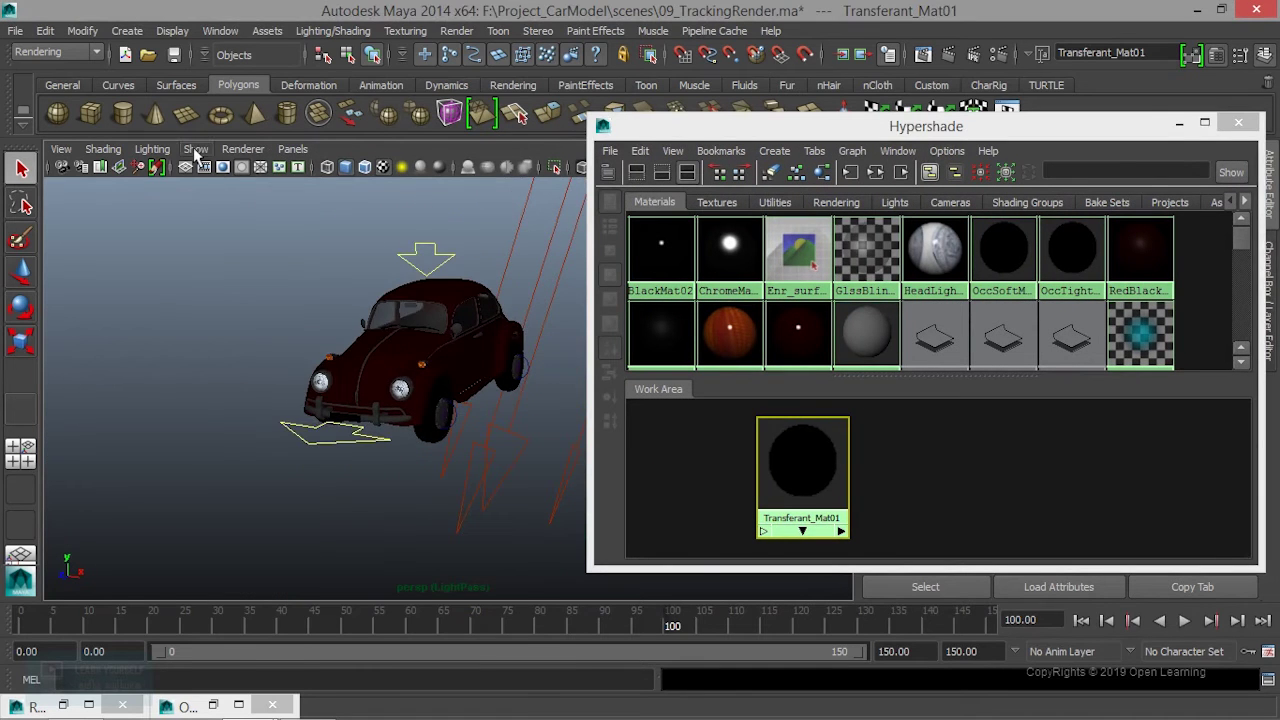
{"action": "left_click", "coordinate": [196, 150]}
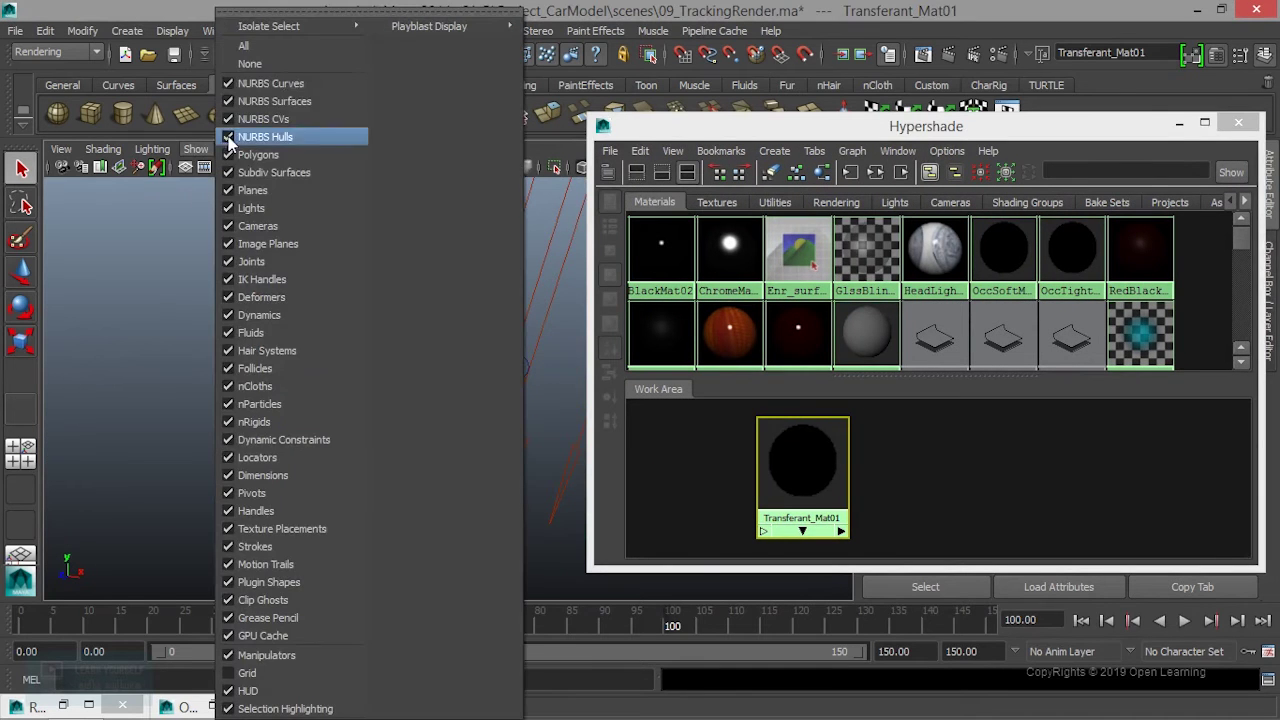
{"action": "left_click", "coordinate": [235, 60]}
{"action": "left_click", "coordinate": [196, 149]}
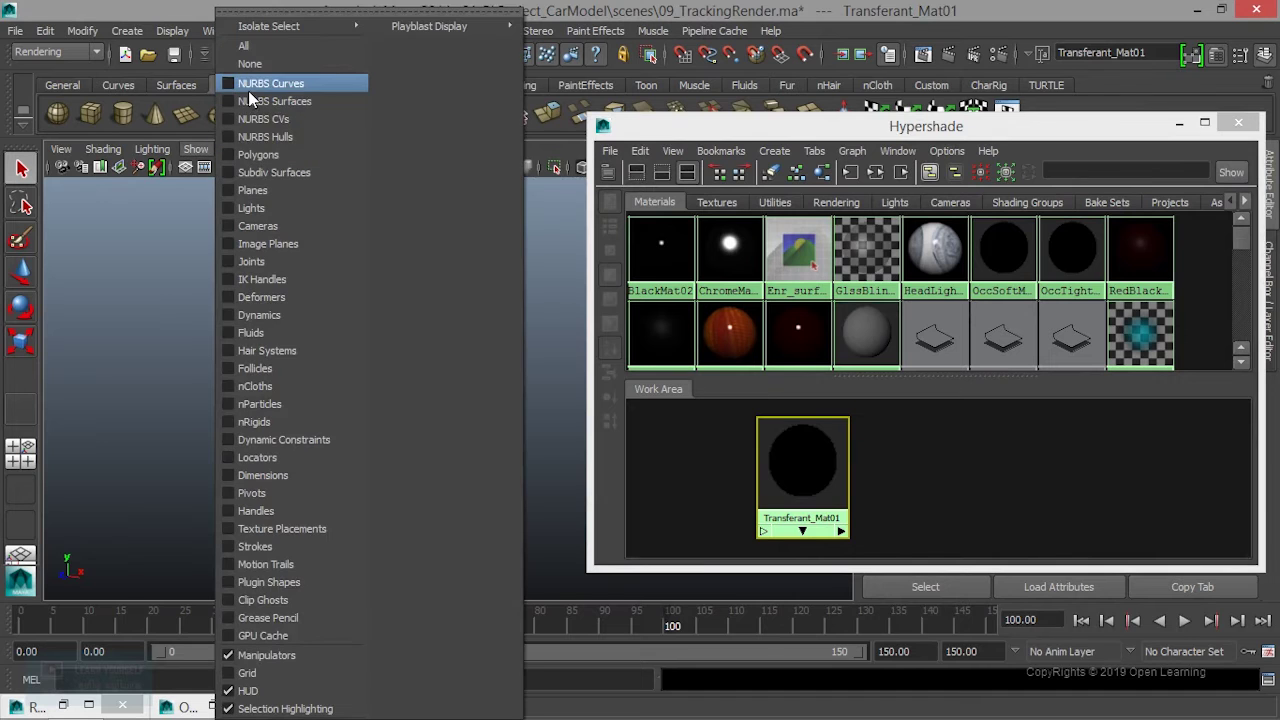
{"action": "left_click", "coordinate": [243, 157]}
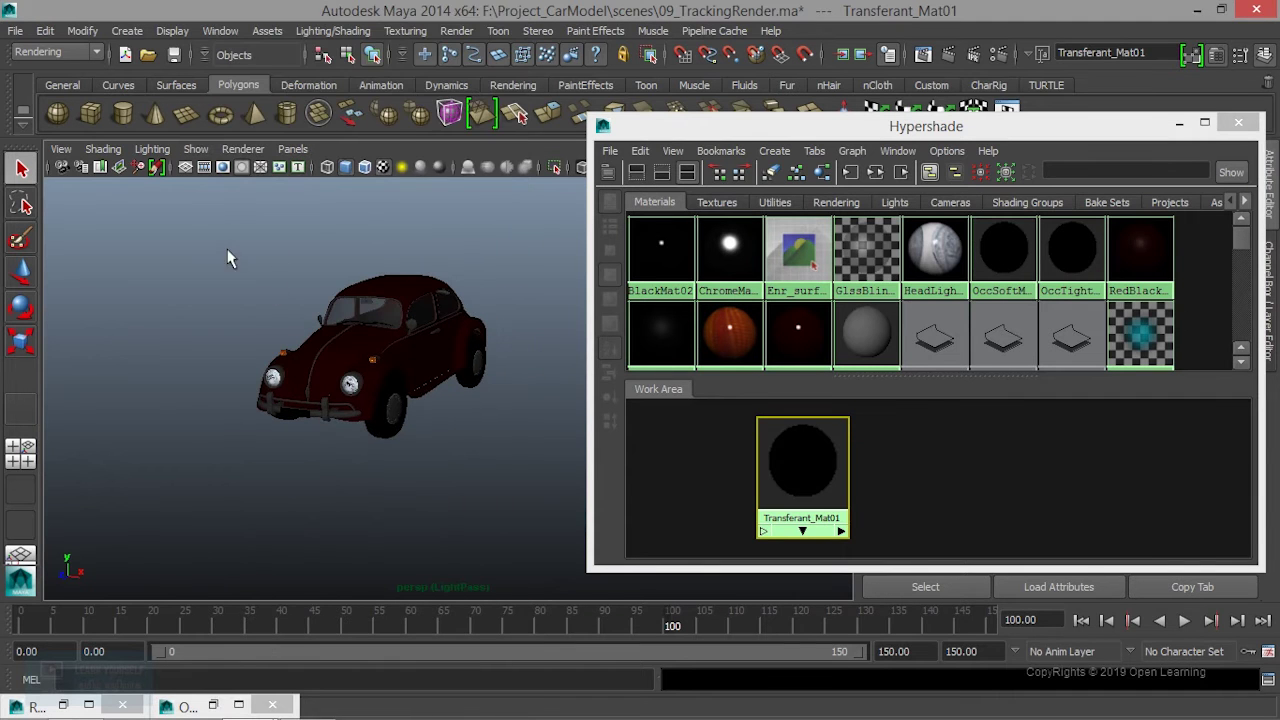
{"action": "left_click", "coordinate": [350, 410]}
{"action": "key", "text": "f"}
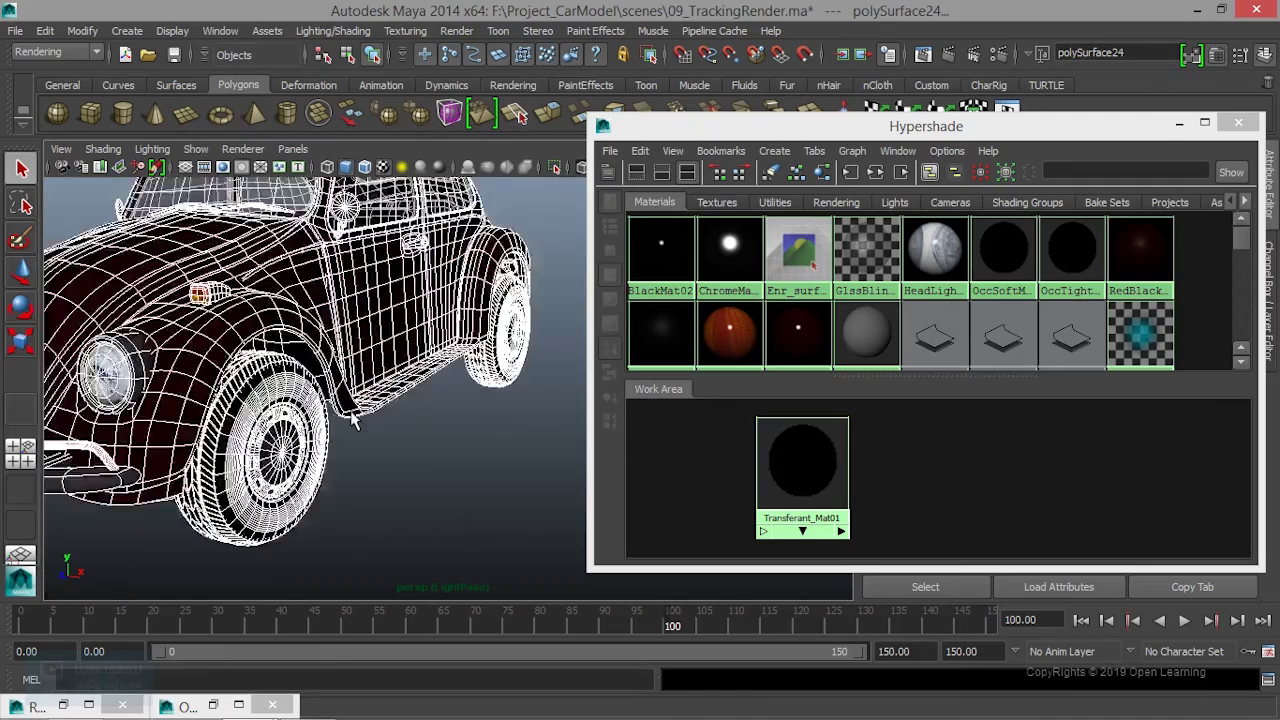
{"action": "scroll", "coordinate": [322, 395], "scroll_direction": "up", "scroll_amount": 3}
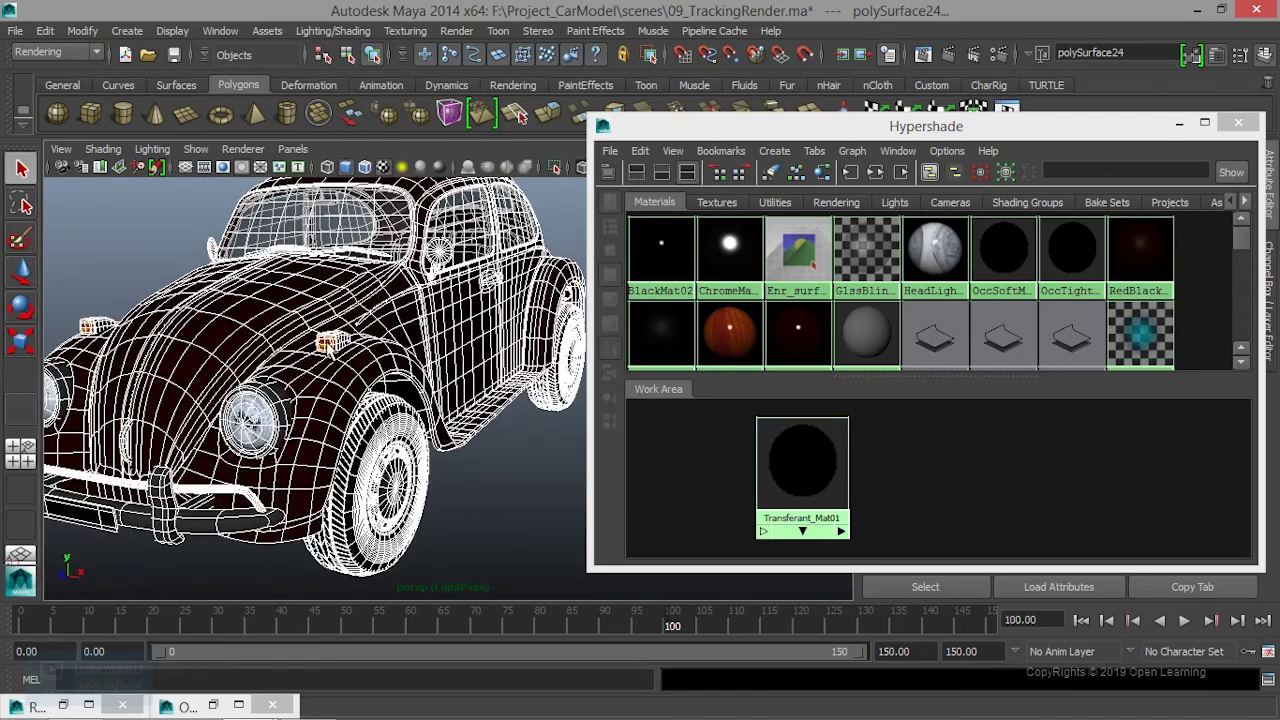
{"action": "left_click_drag", "start_coordinate": [334, 400], "coordinate": [372, 452], "text": "alt"}
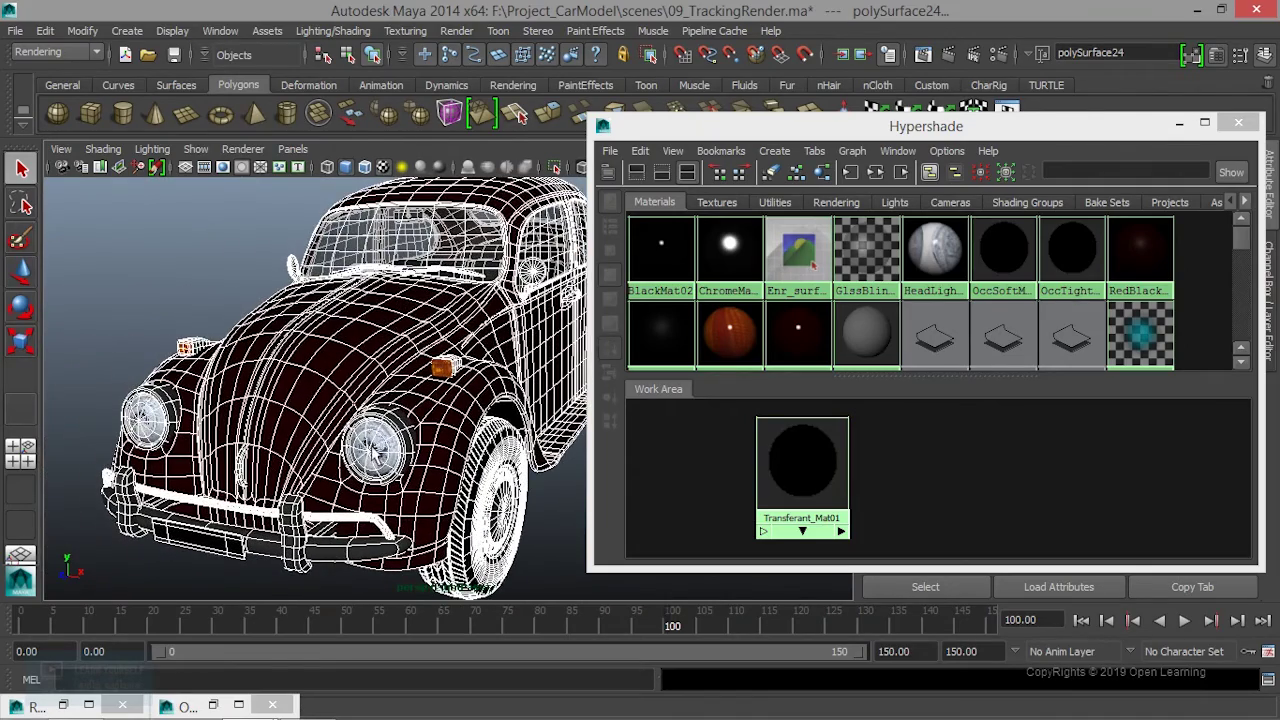
{"action": "left_click_drag", "start_coordinate": [176, 460], "coordinate": [193, 444], "text": "alt"}
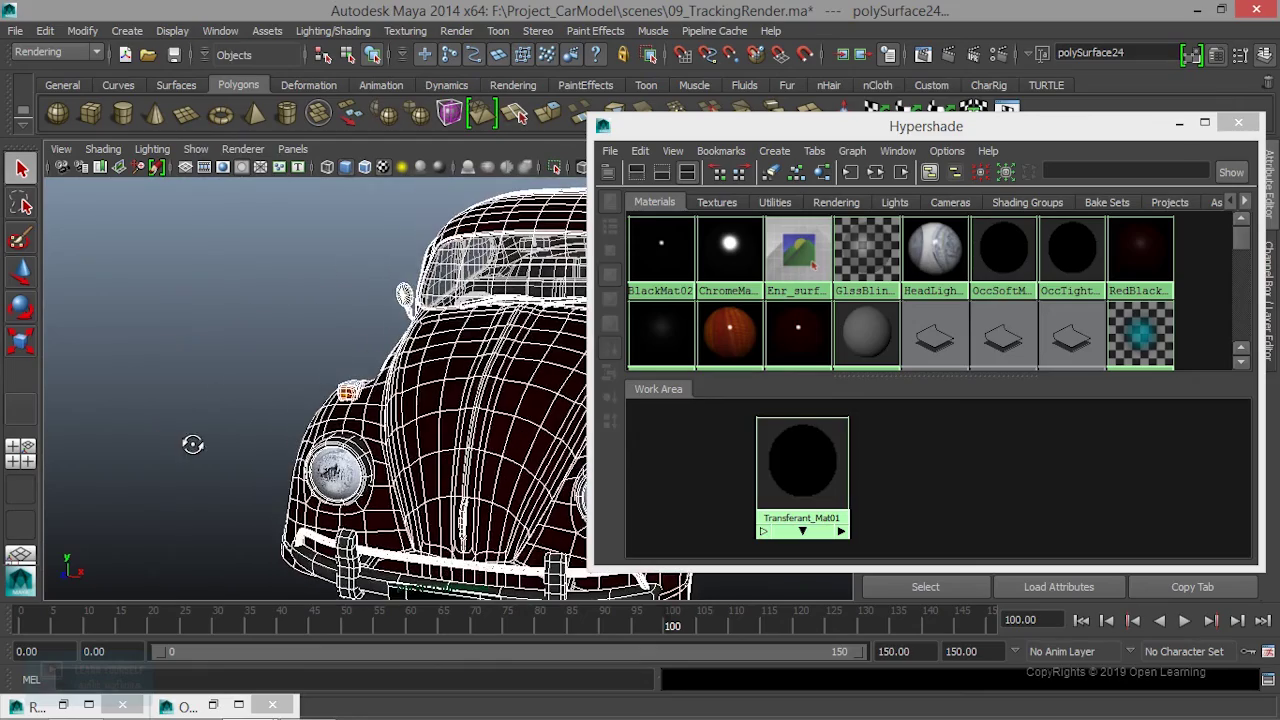
{"action": "scroll", "coordinate": [300, 465], "scroll_direction": "up", "scroll_amount": 5}
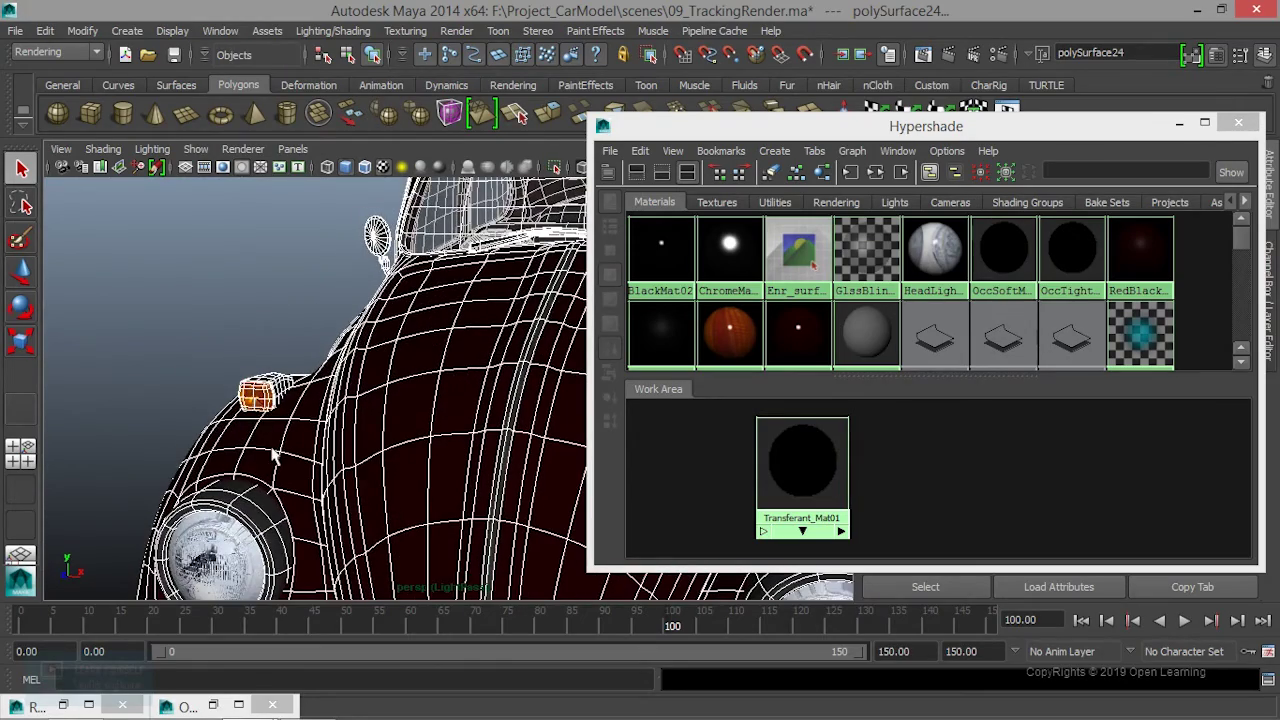
{"action": "scroll", "coordinate": [270, 452], "scroll_direction": "down", "scroll_amount": 5}
{"action": "mouse_move", "coordinate": [306, 482]}
{"action": "left_mouse_down", "text": "alt"}
{"action": "mouse_move", "coordinate": [353, 396]}
{"action": "mouse_move", "coordinate": [378, 400]}
{"action": "left_mouse_up", "text": "alt"}
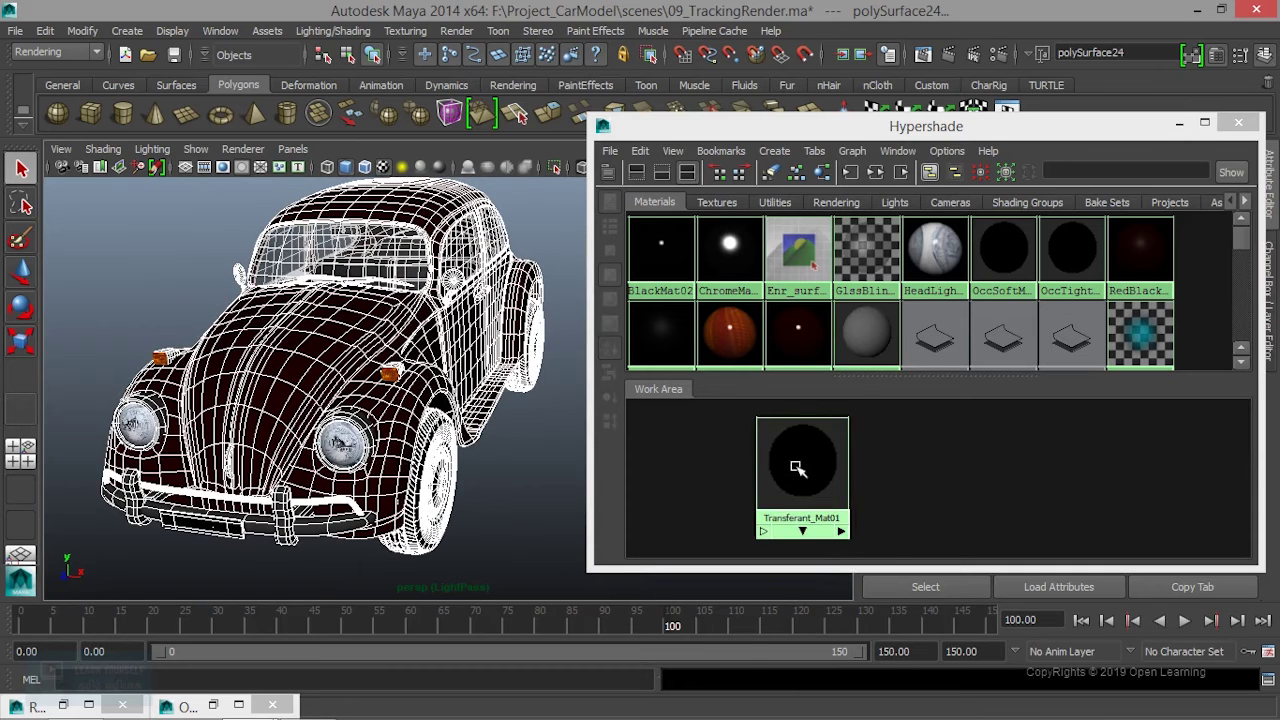
Step: Assign the Transferant_Mat01 material to the selected car body
{"action": "right_click_drag", "start_coordinate": [797, 468], "coordinate": [796, 425]}
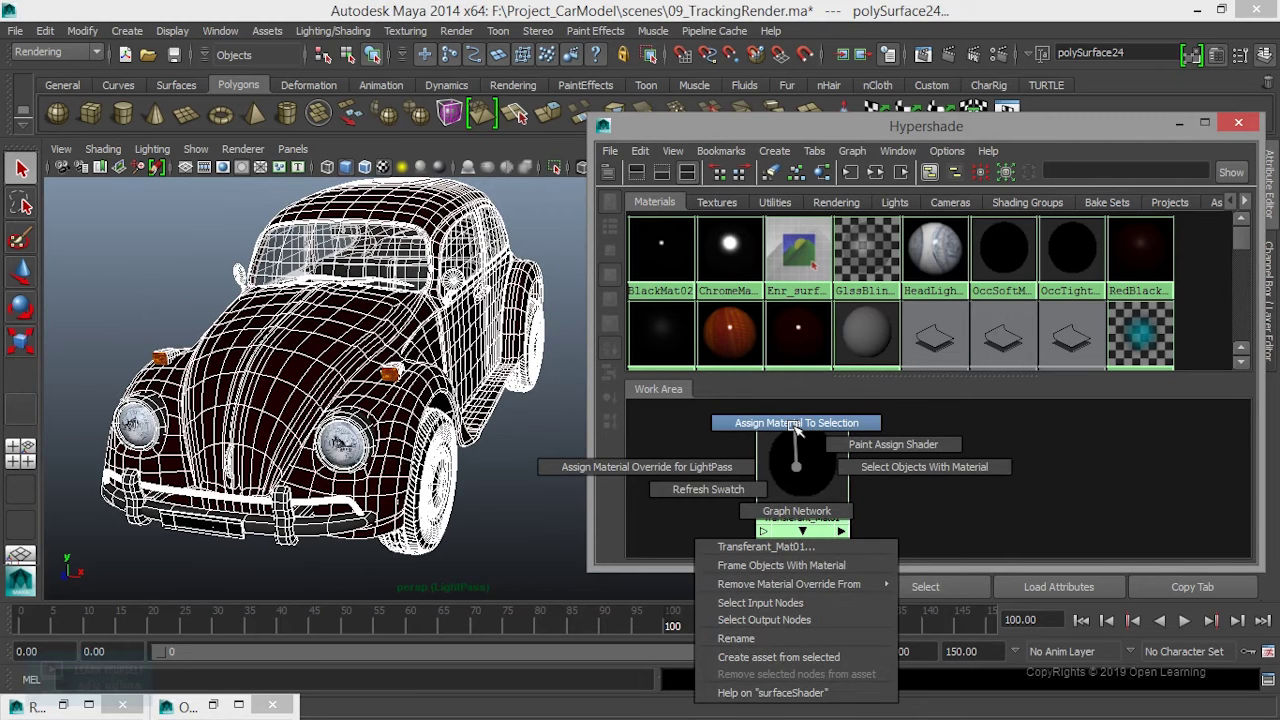
{"action": "right_click_drag", "start_coordinate": [794, 424], "coordinate": [794, 424]}
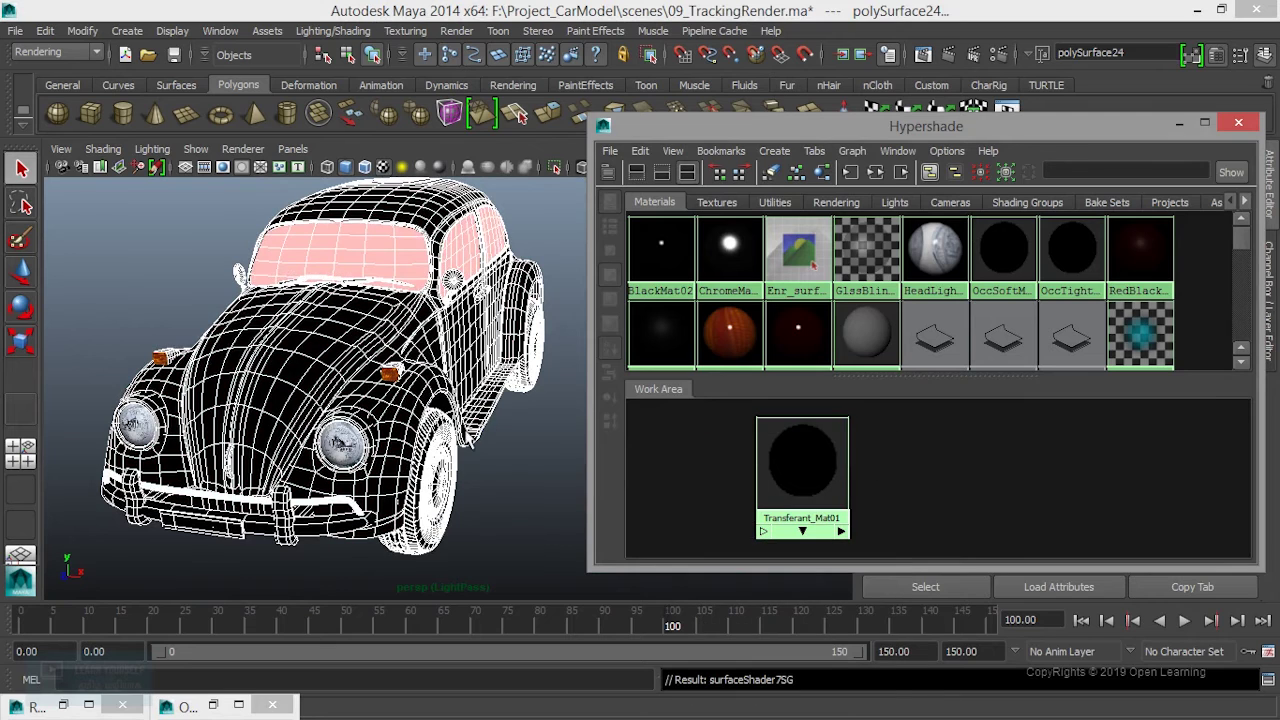
{"action": "left_click", "coordinate": [490, 443]}
Step: Assign Transferant_Mat01 to the car windows, then show wireframe, frame the car, and minimize Hypershade
{"action": "mouse_move", "coordinate": [405, 489]}
{"action": "left_mouse_down", "text": "alt"}
{"action": "mouse_move", "coordinate": [369, 396]}
{"action": "mouse_move", "coordinate": [380, 400]}
{"action": "left_mouse_up", "text": "alt"}
{"action": "left_click", "coordinate": [405, 408]}
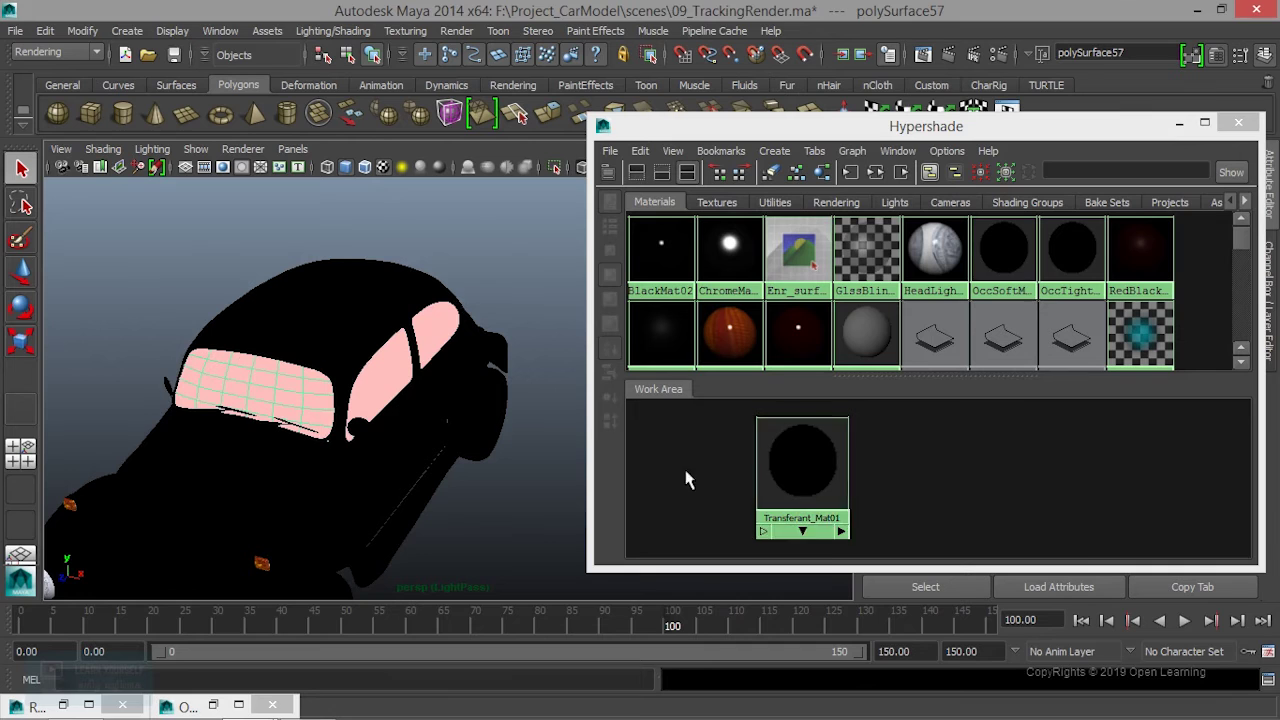
{"action": "right_click", "coordinate": [814, 459]}
{"action": "right_click_drag", "start_coordinate": [814, 459], "coordinate": [814, 415]}
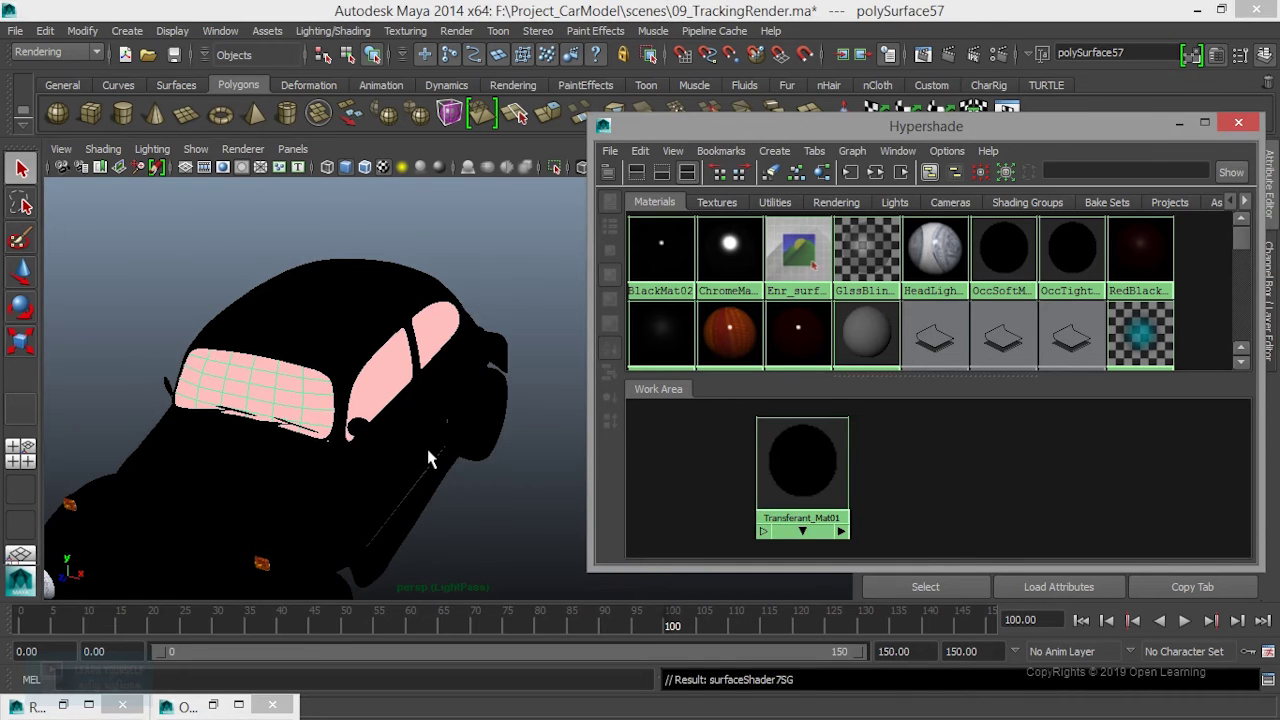
{"action": "left_click_drag", "start_coordinate": [430, 458], "coordinate": [487, 258], "text": "alt"}
{"action": "left_click", "coordinate": [487, 258]}
{"action": "key", "text": "4"}
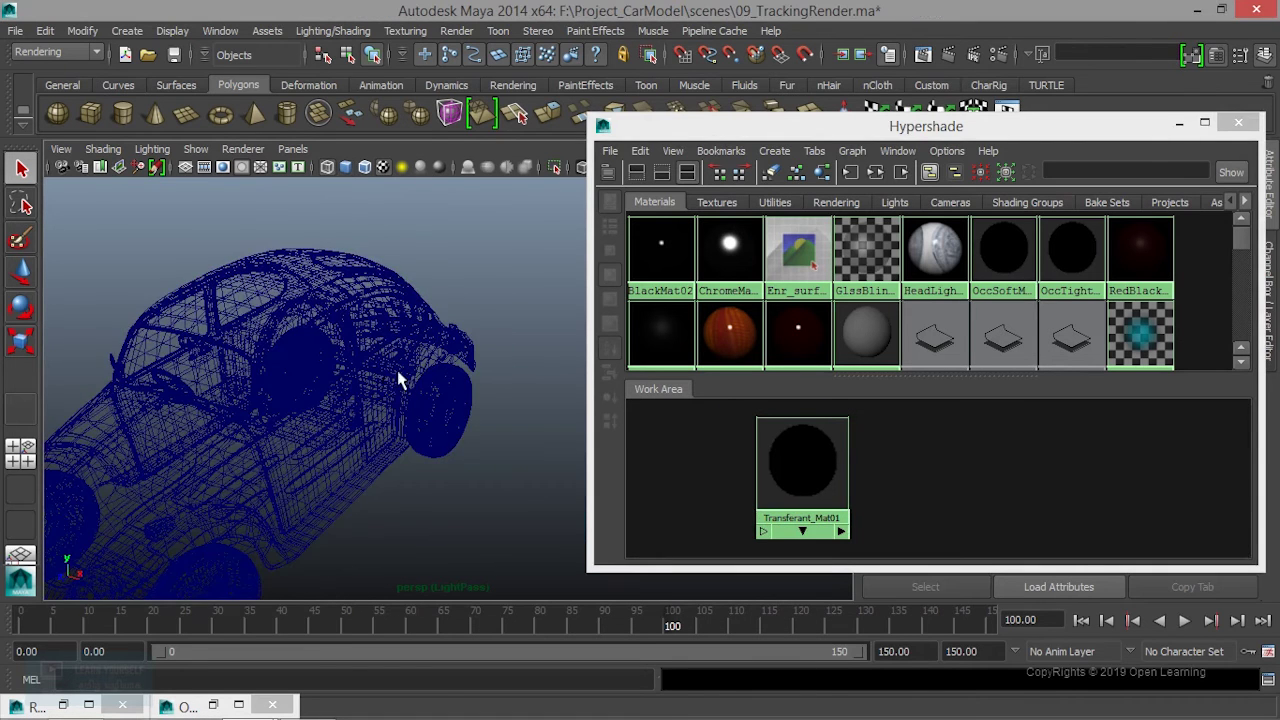
{"action": "key", "text": "f"}
{"action": "left_click", "coordinate": [1179, 122]}
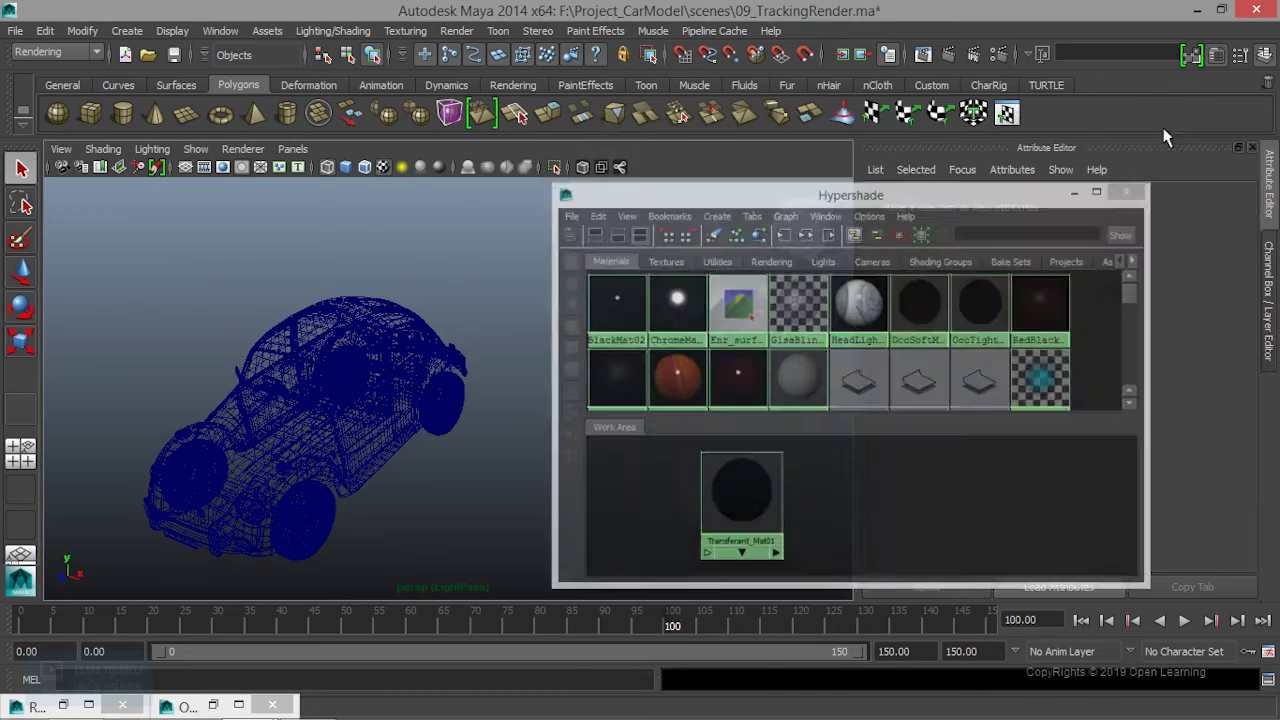
Step: Render the LightPass layer through RenderCam1 in Render View
{"action": "left_click", "coordinate": [920, 56]}
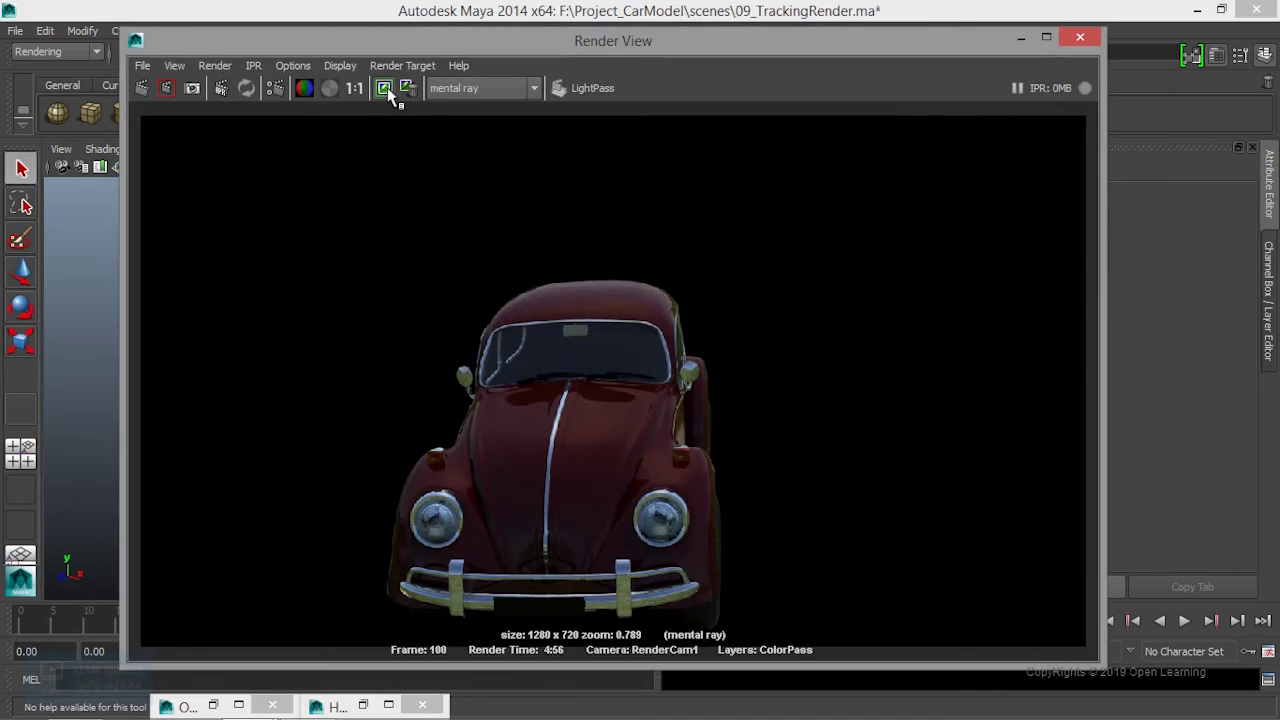
{"action": "left_click", "coordinate": [215, 65]}
{"action": "mouse_move", "coordinate": [234, 167]}
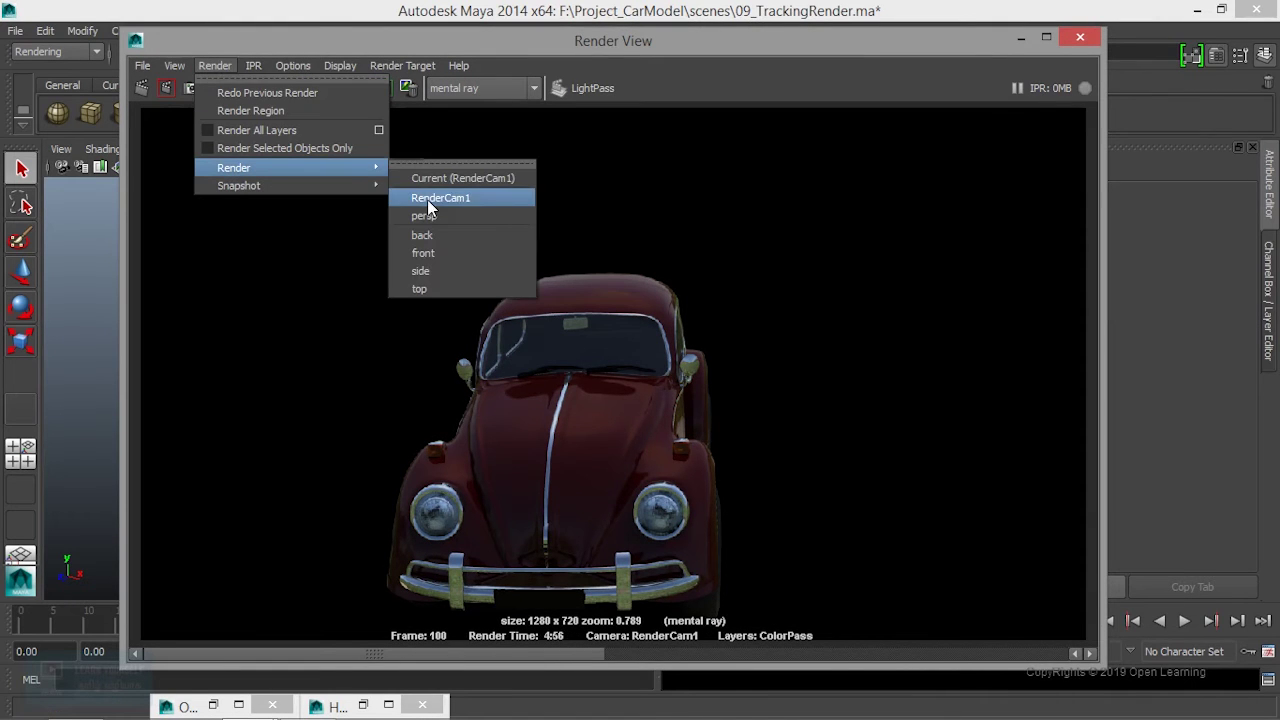
{"action": "left_click", "coordinate": [428, 200]}
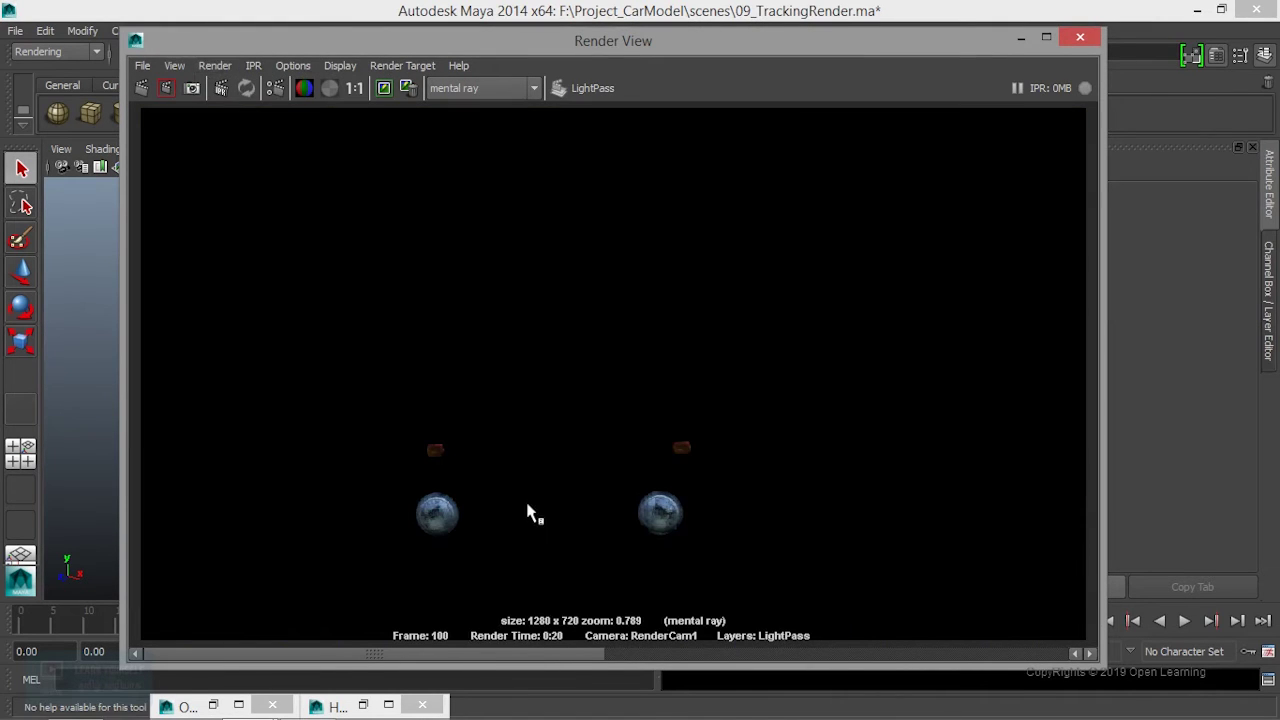
Step: Compare the render's alpha and RGB channels, then minimize Render View
{"action": "left_click", "coordinate": [332, 92]}
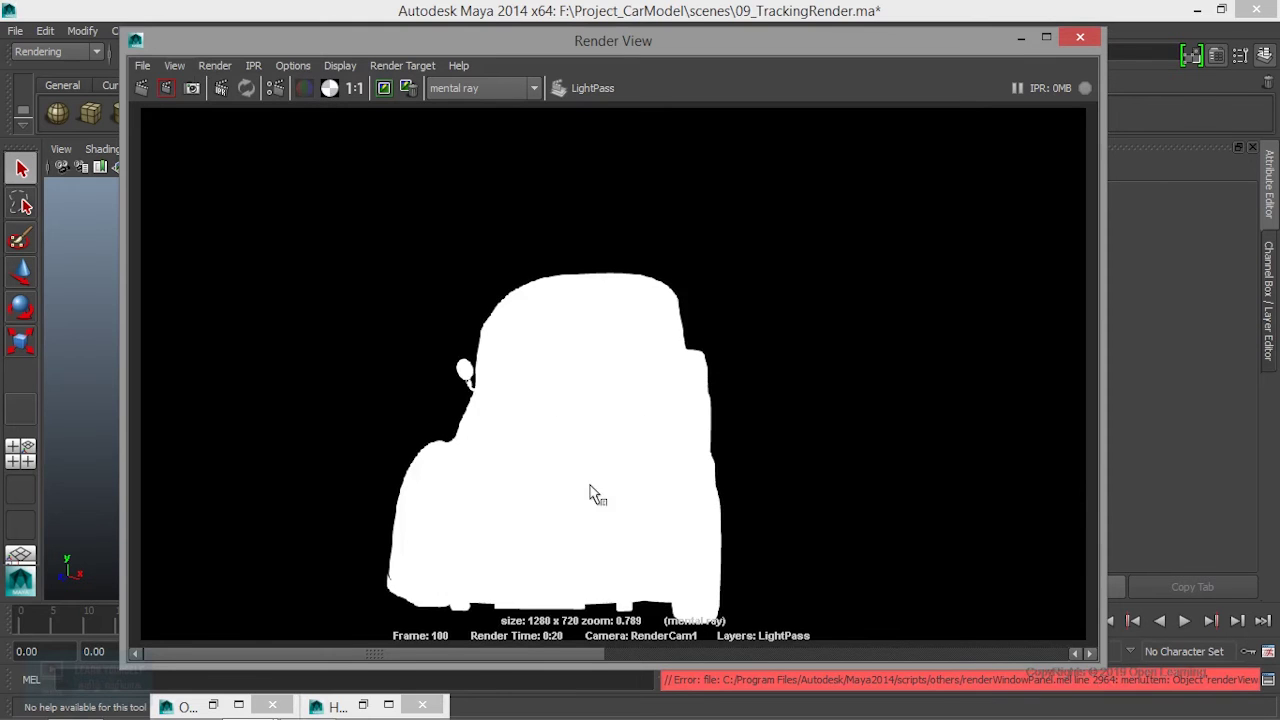
{"action": "left_click", "coordinate": [304, 88]}
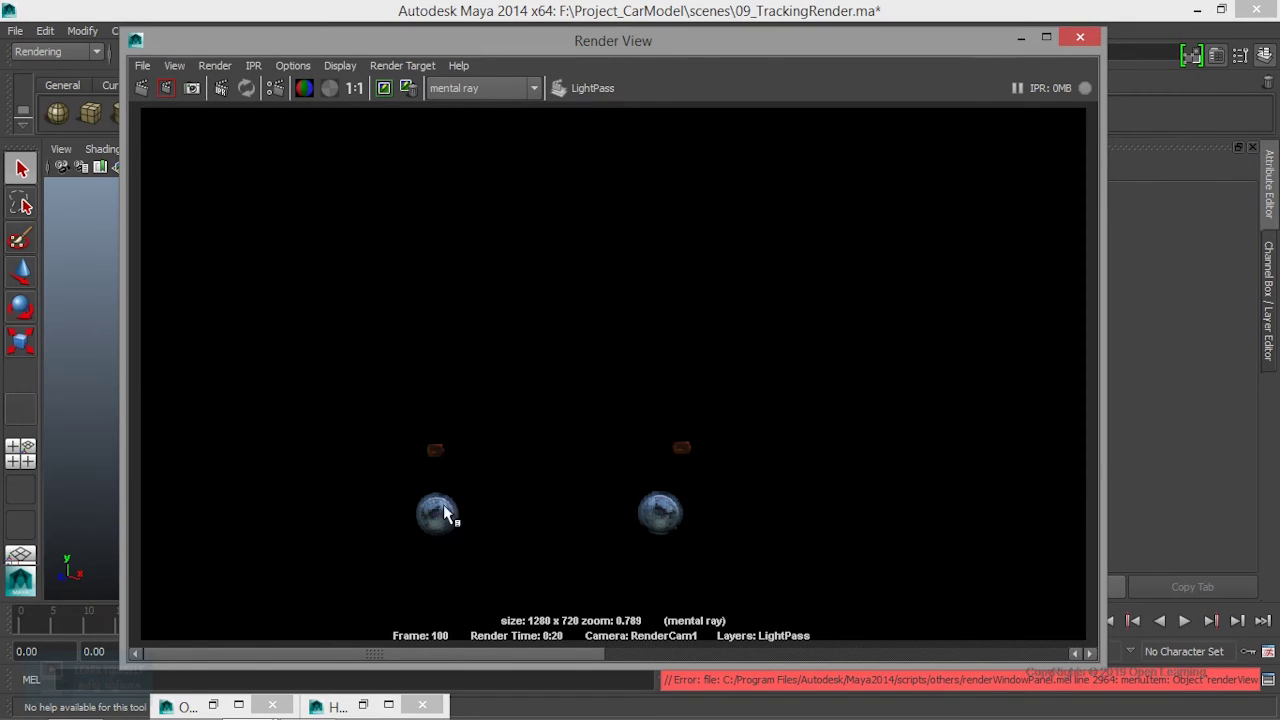
{"action": "left_click", "coordinate": [330, 88]}
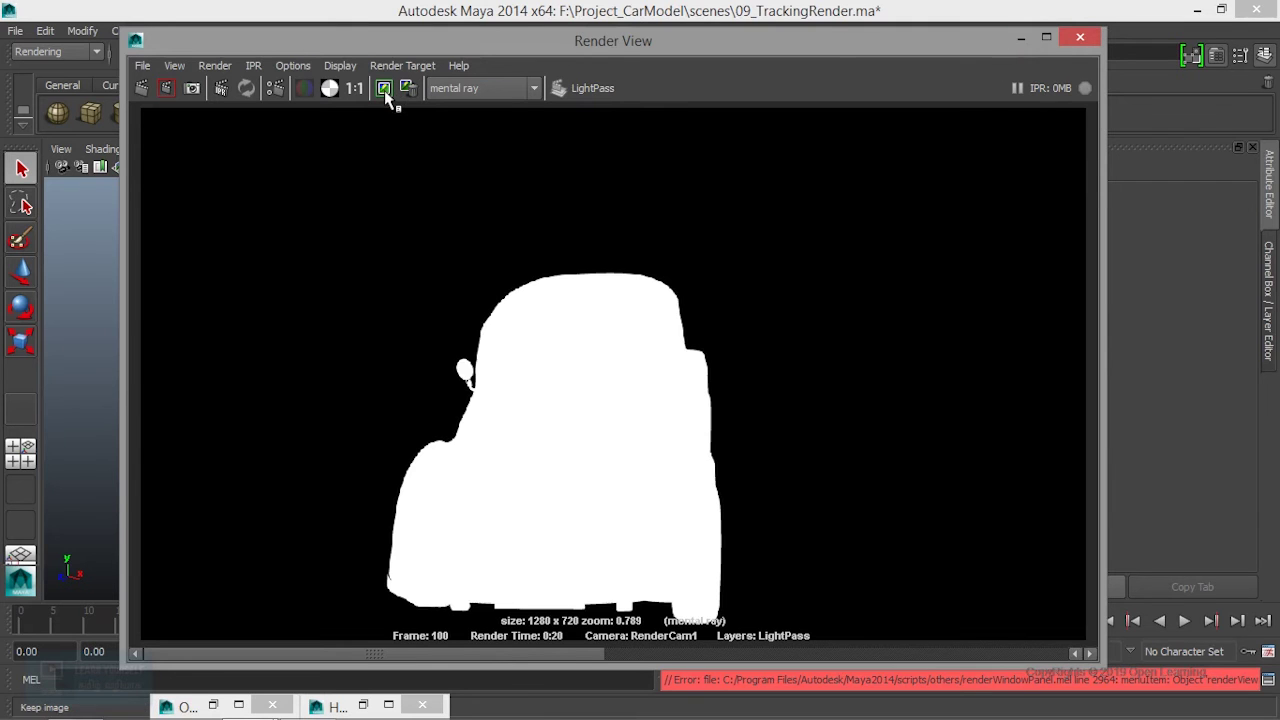
{"action": "left_click", "coordinate": [1020, 37]}
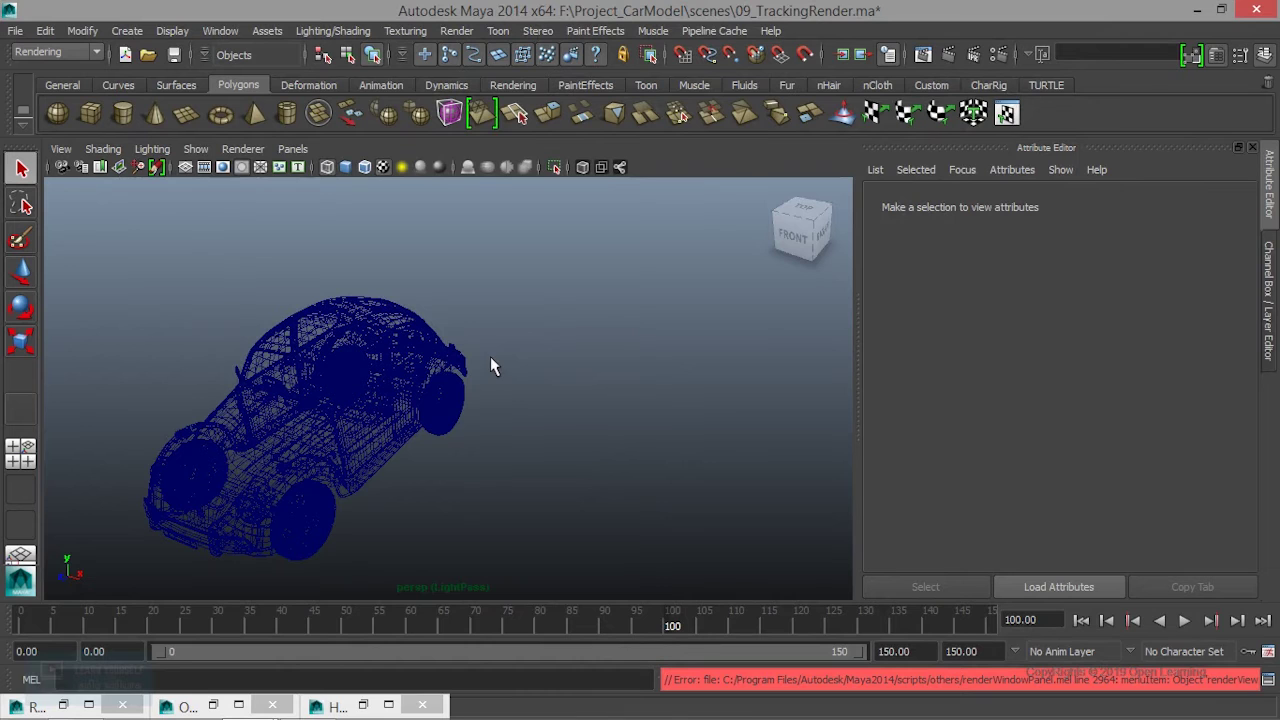
Step: Show the Transferant_Mat01 shader's attributes from Hypershade, then reopen the LightPass render
{"action": "left_click", "coordinate": [361, 707]}
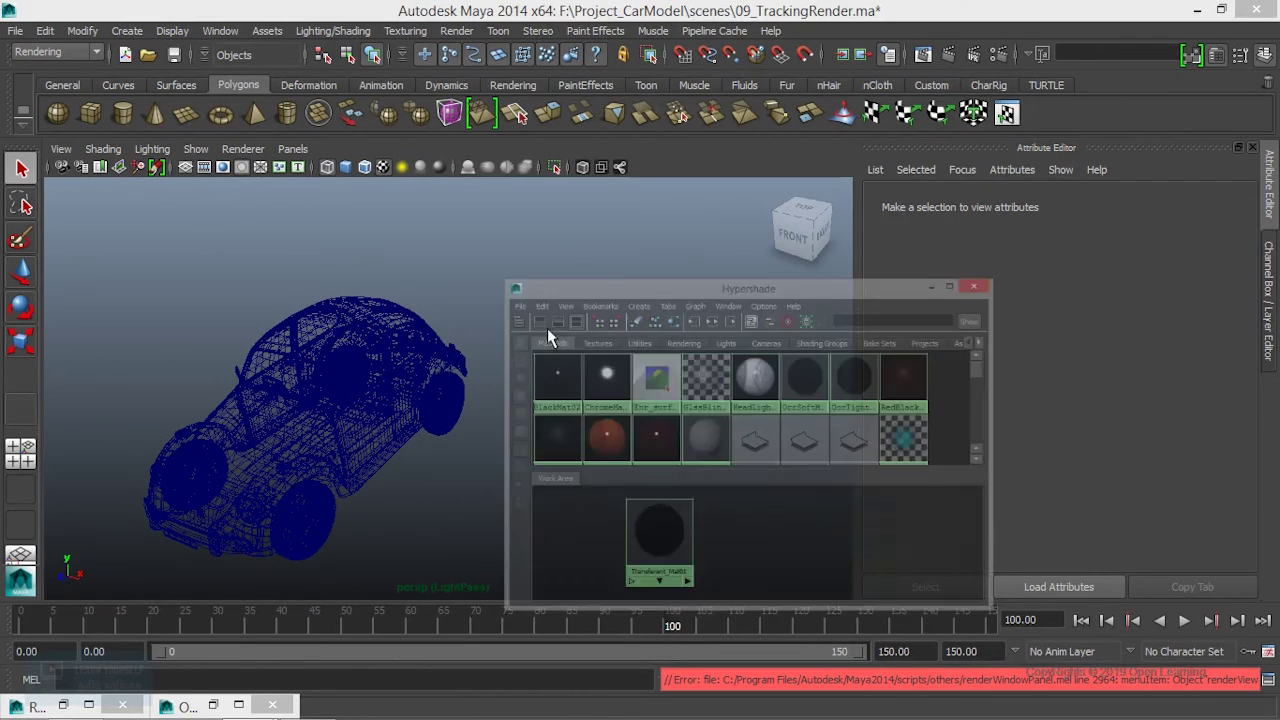
{"action": "left_click", "coordinate": [768, 455]}
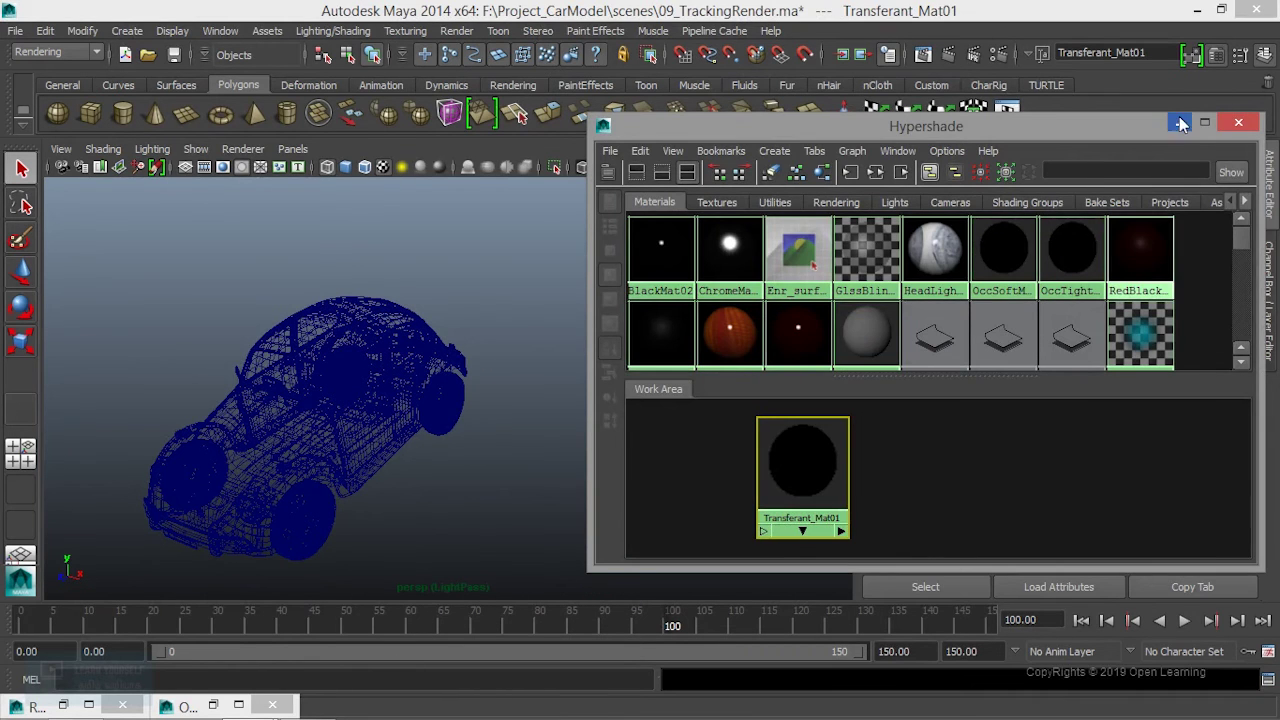
{"action": "left_click", "coordinate": [1179, 123]}
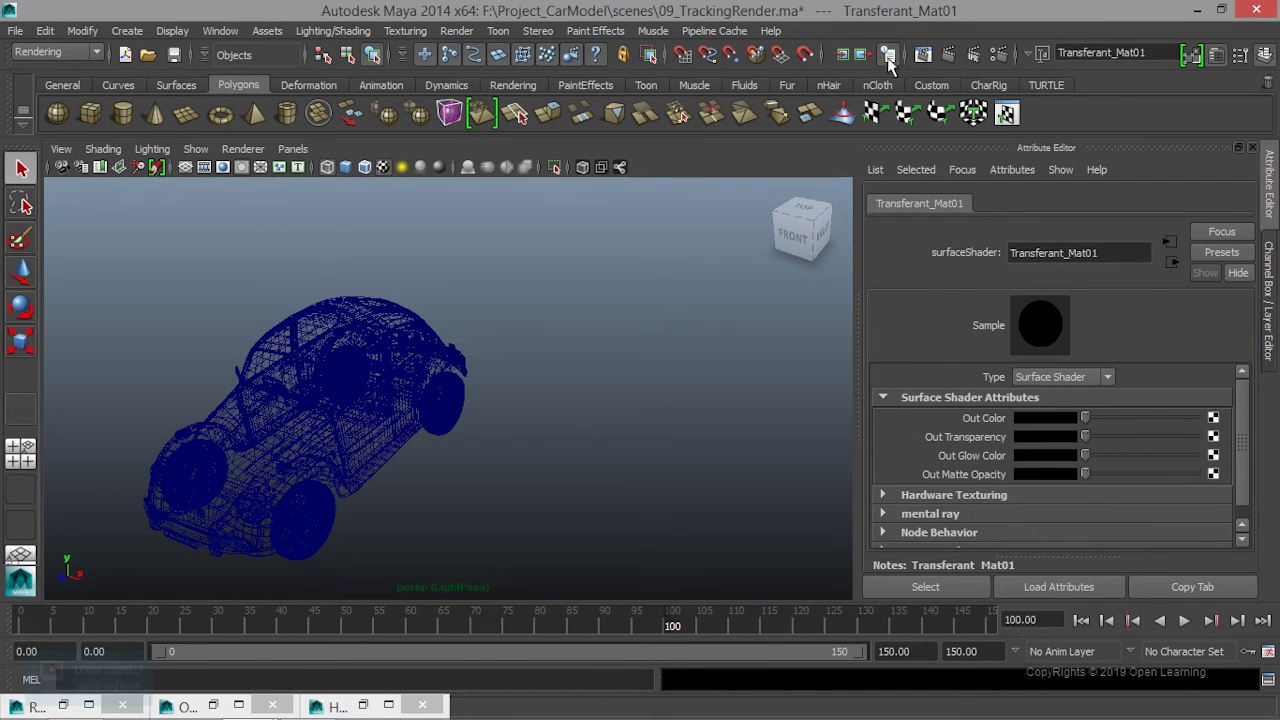
{"action": "left_click", "coordinate": [922, 62]}
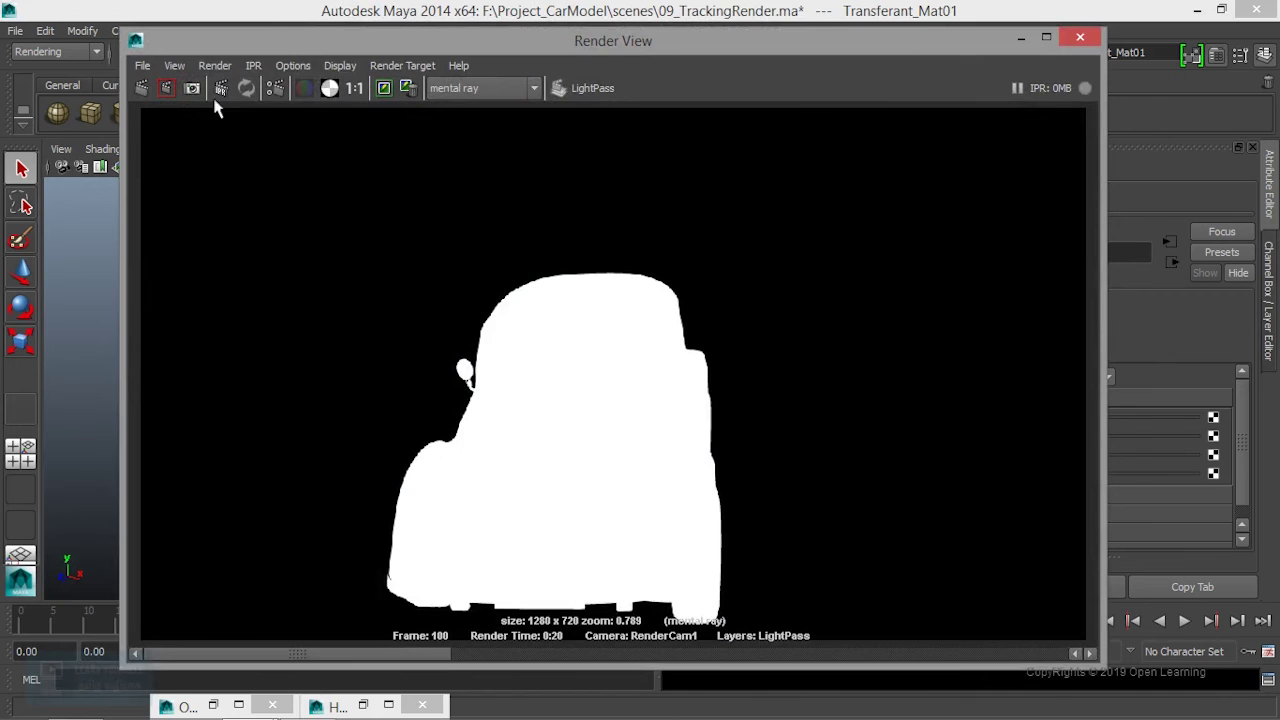
Step: Re-render LightPass, compare its colour and alpha channels, and close Render View
{"action": "left_click", "coordinate": [141, 89]}
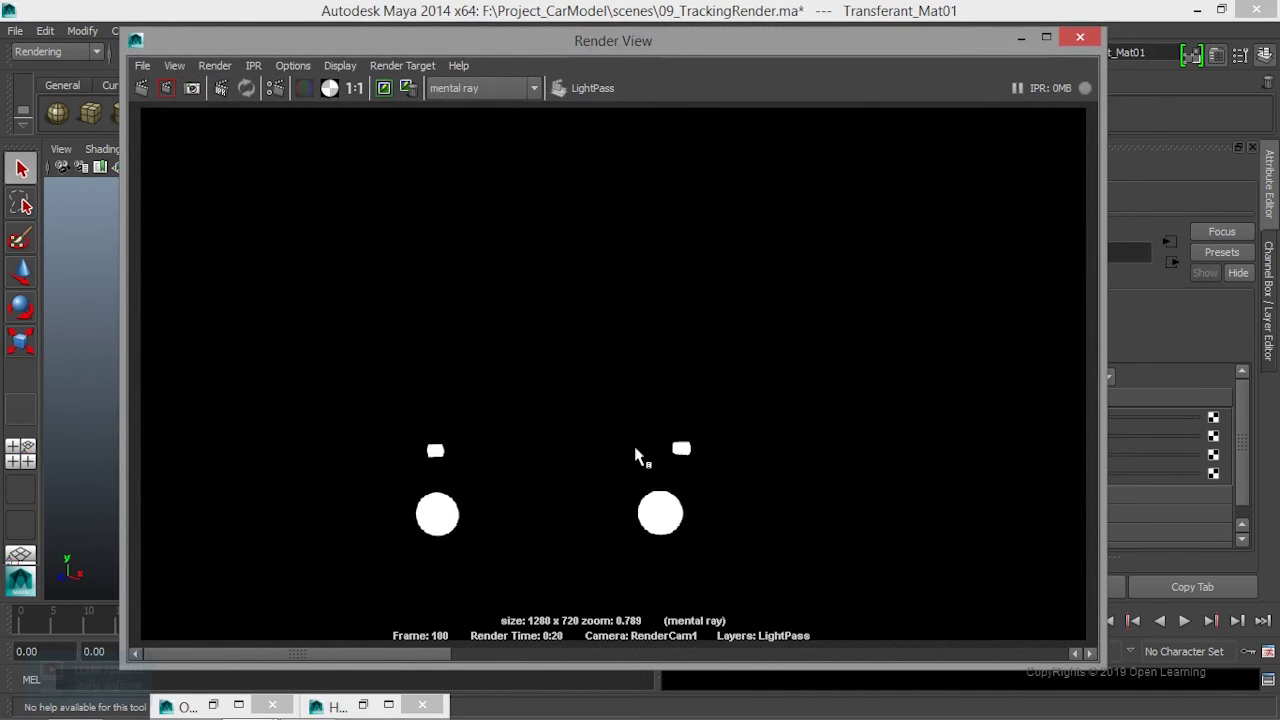
{"action": "left_click", "coordinate": [306, 93]}
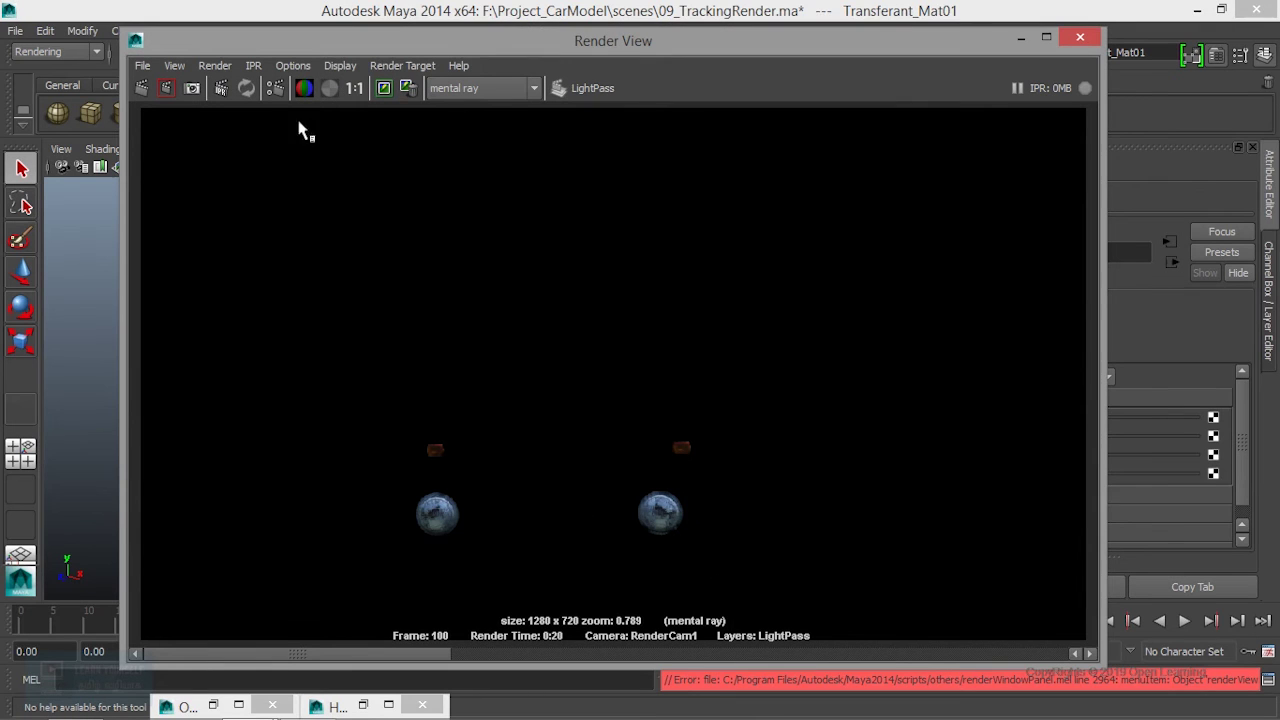
{"action": "left_click", "coordinate": [330, 89]}
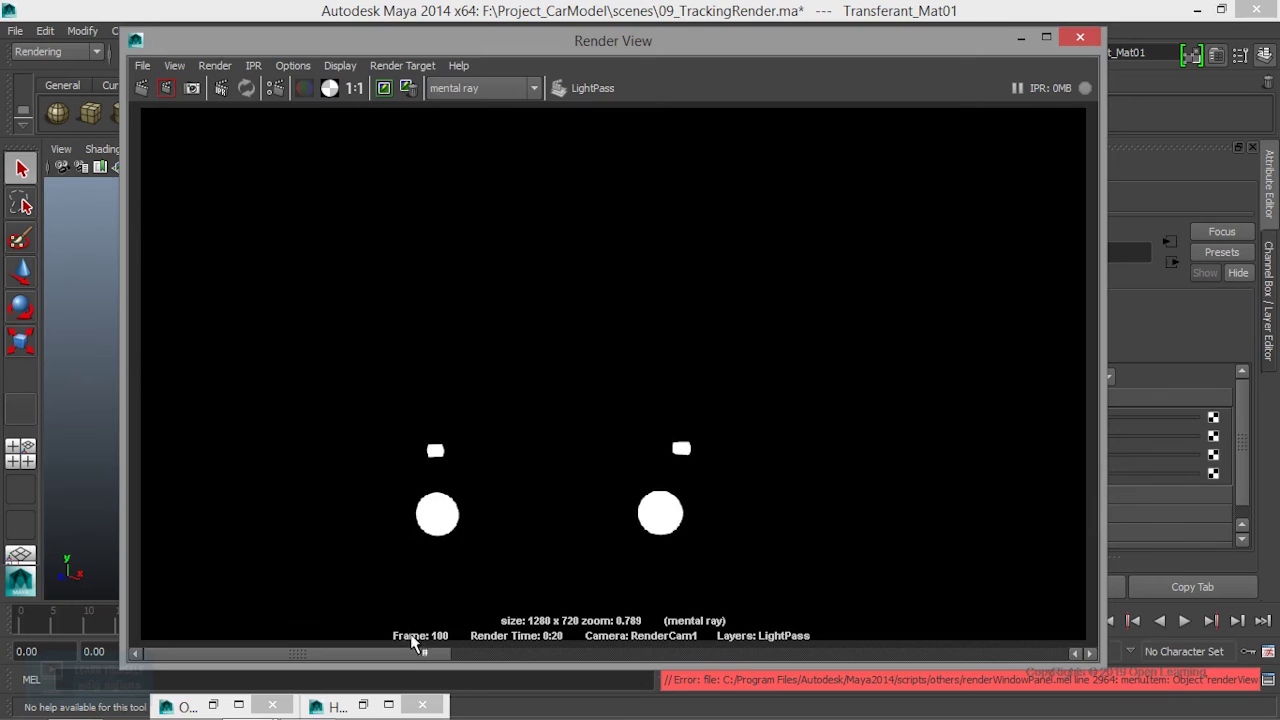
{"action": "mouse_move", "coordinate": [450, 651]}
{"action": "left_mouse_down"}
{"action": "mouse_move", "coordinate": [770, 640]}
{"action": "mouse_move", "coordinate": [476, 621]}
{"action": "left_mouse_up"}
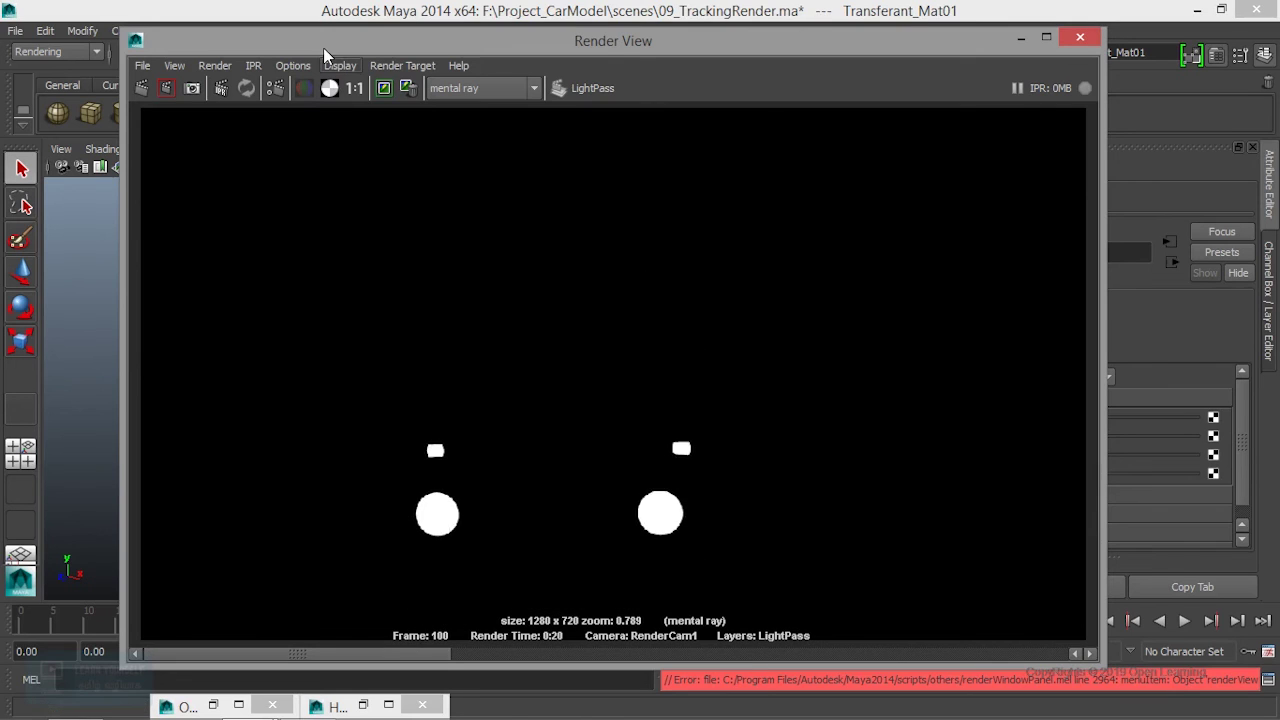
{"action": "left_click", "coordinate": [304, 88]}
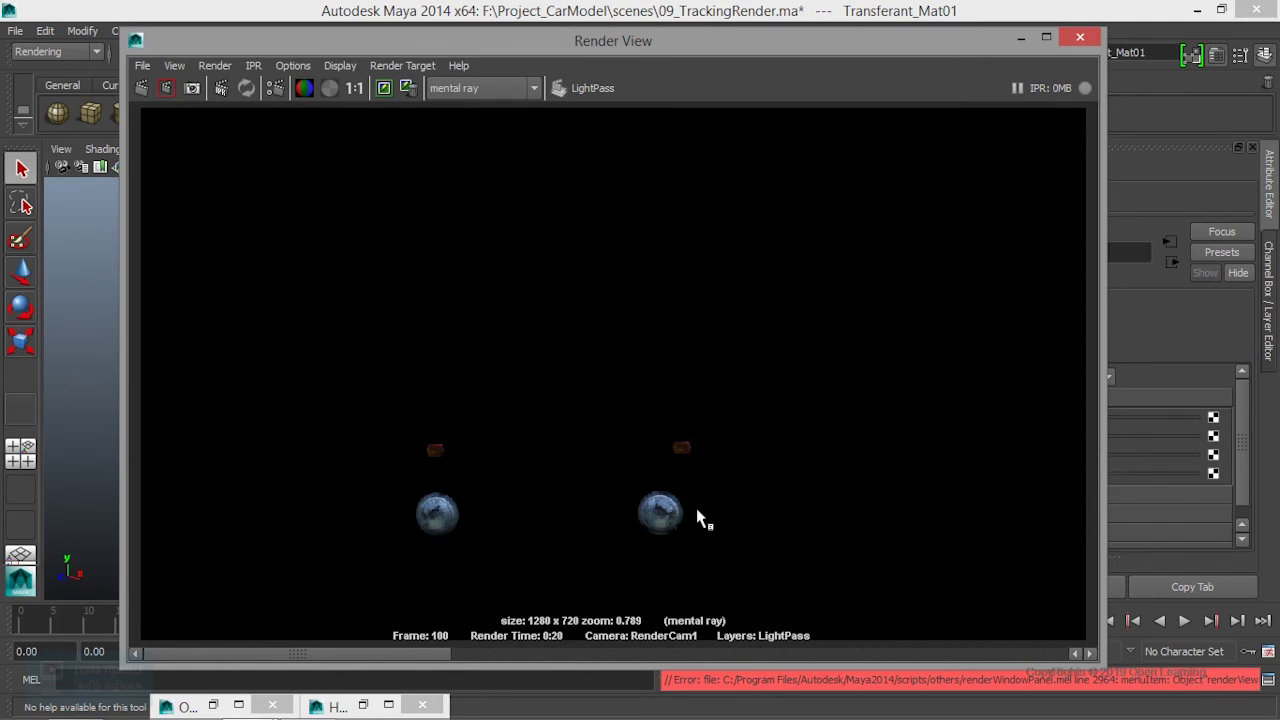
{"action": "left_click", "coordinate": [1081, 40]}
{"action": "left_click", "coordinate": [1268, 340]}
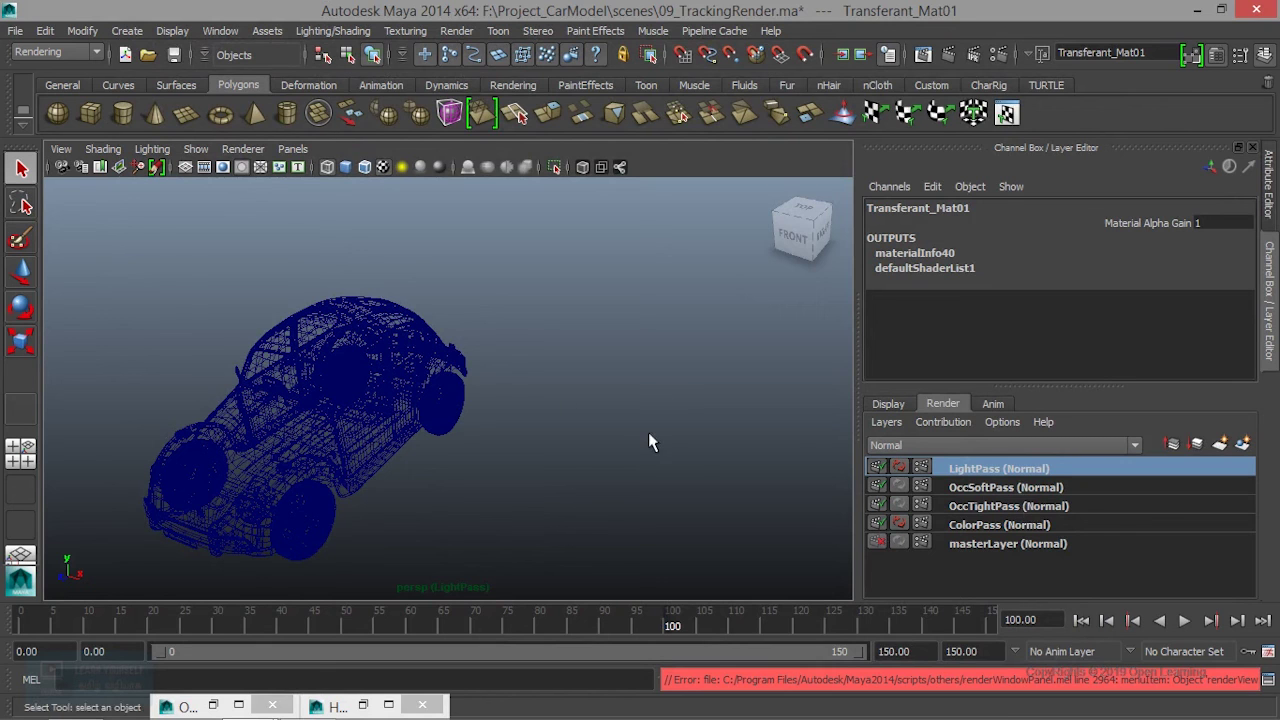
Step: Orbit and zoom in around the car to view it from below
{"action": "left_click_drag", "start_coordinate": [620, 433], "coordinate": [661, 413], "text": "alt"}
{"action": "right_click_drag", "start_coordinate": [652, 405], "coordinate": [737, 428], "text": "alt"}
{"action": "left_click_drag", "start_coordinate": [737, 428], "coordinate": [707, 450], "text": "alt"}
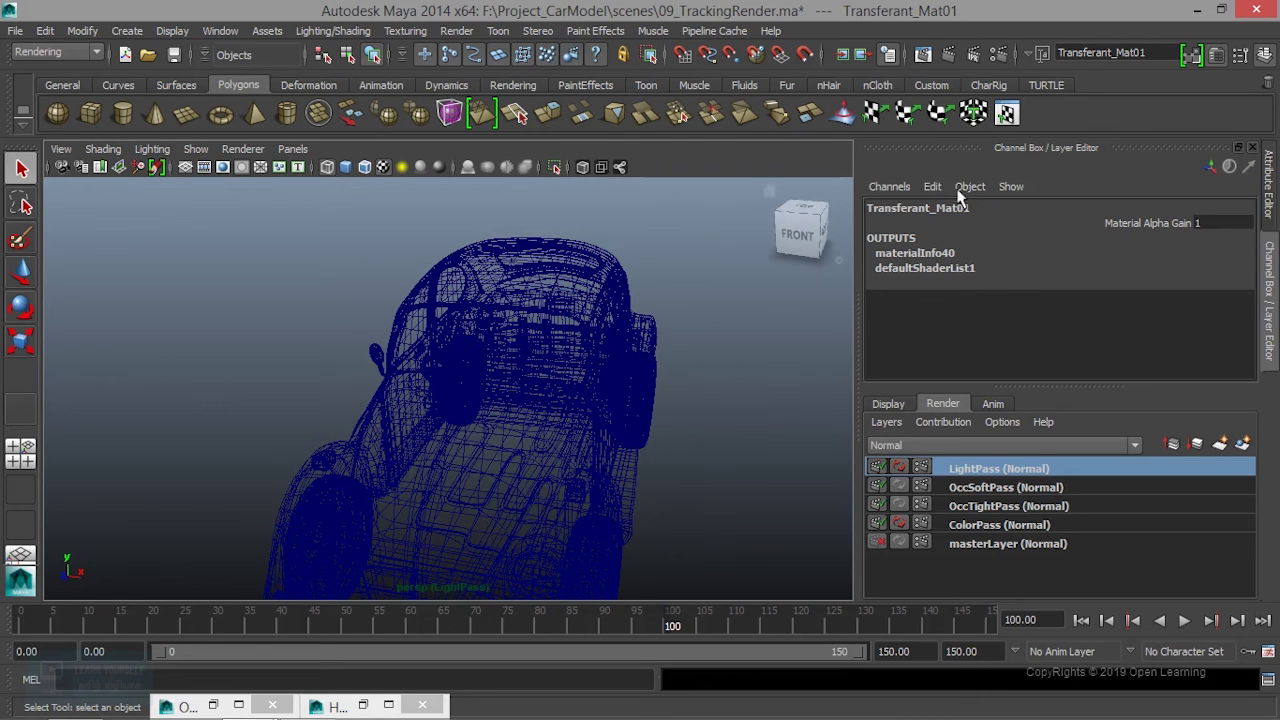